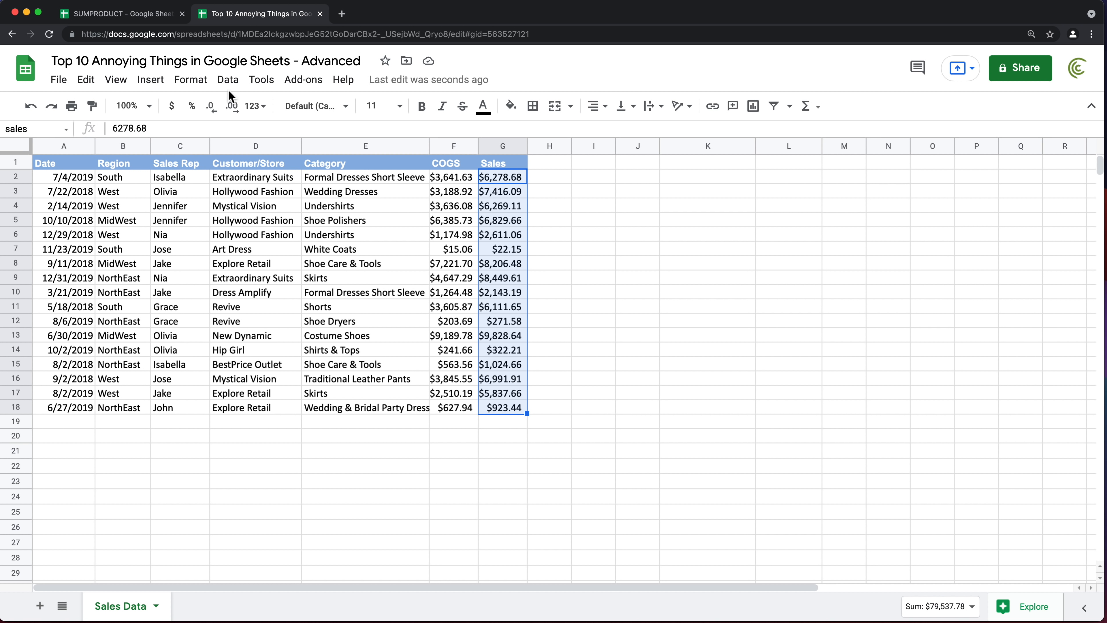
# - Open the named ranges list and discard the new range entry it offers
pyautogui.click(240, 89)
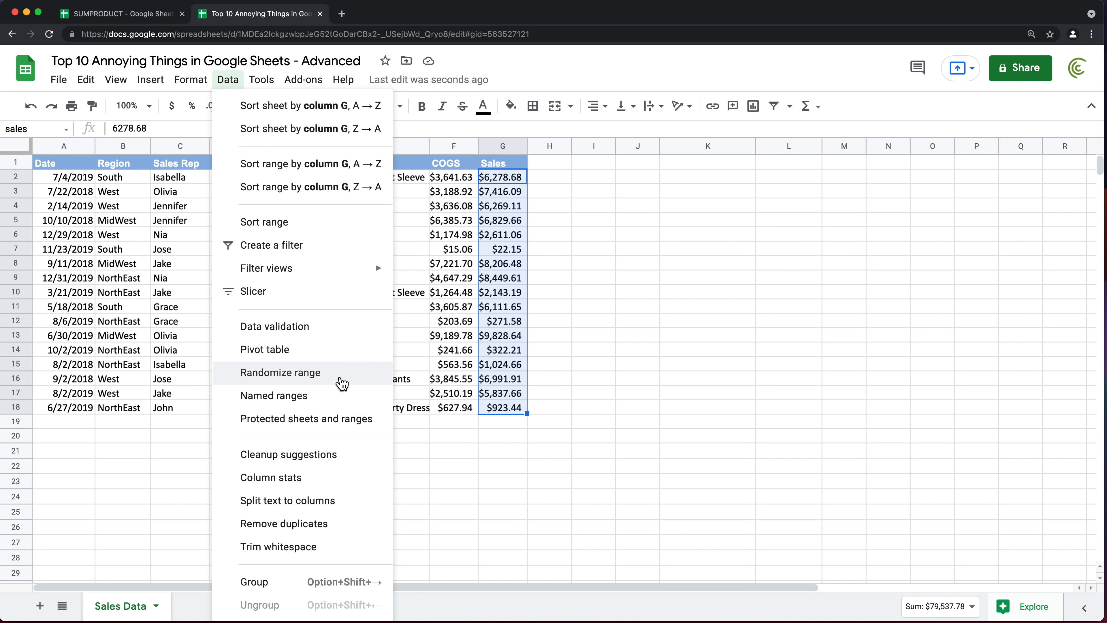
pyautogui.click(304, 401)
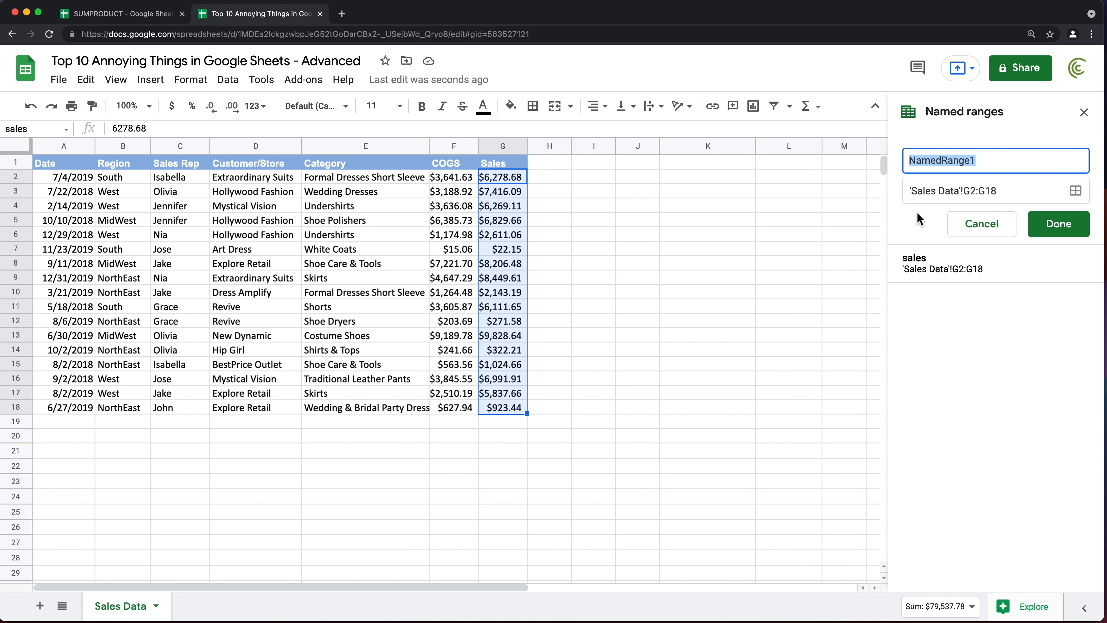
pyautogui.click(999, 272)
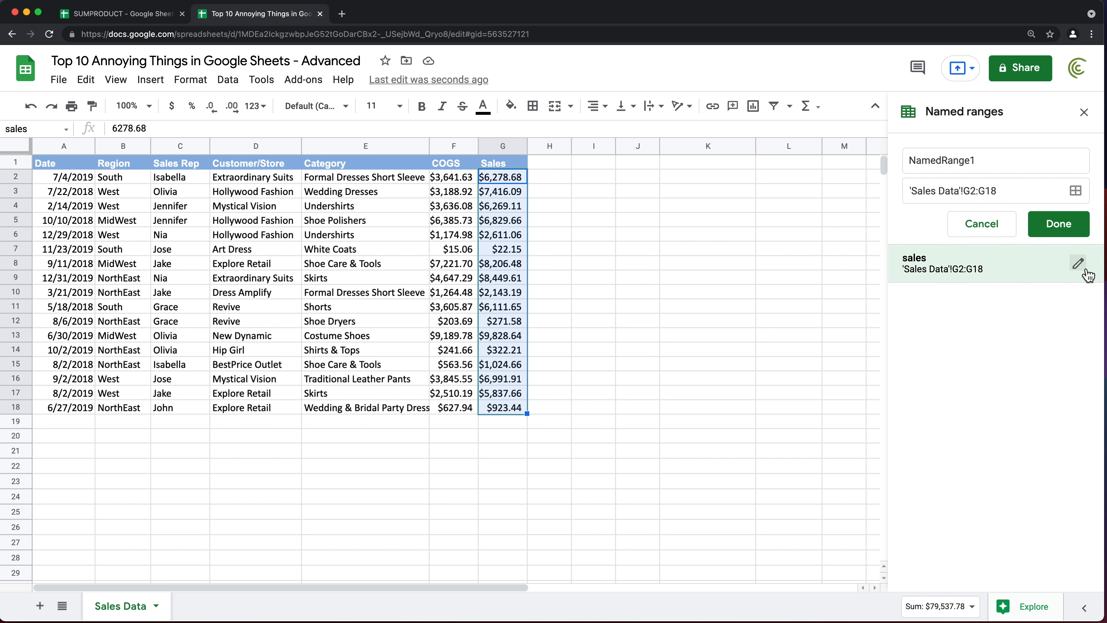
pyautogui.click(988, 227)
# - Extend the sales named range to run from G2 down to the end of column G
pyautogui.click(1079, 191)
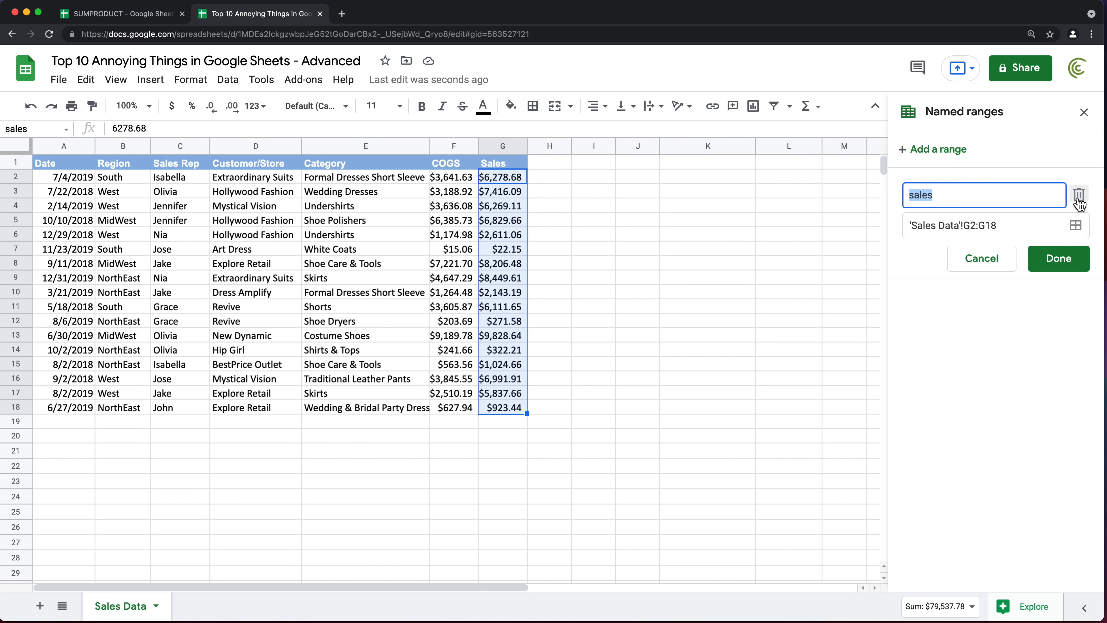
pyautogui.click(999, 232)
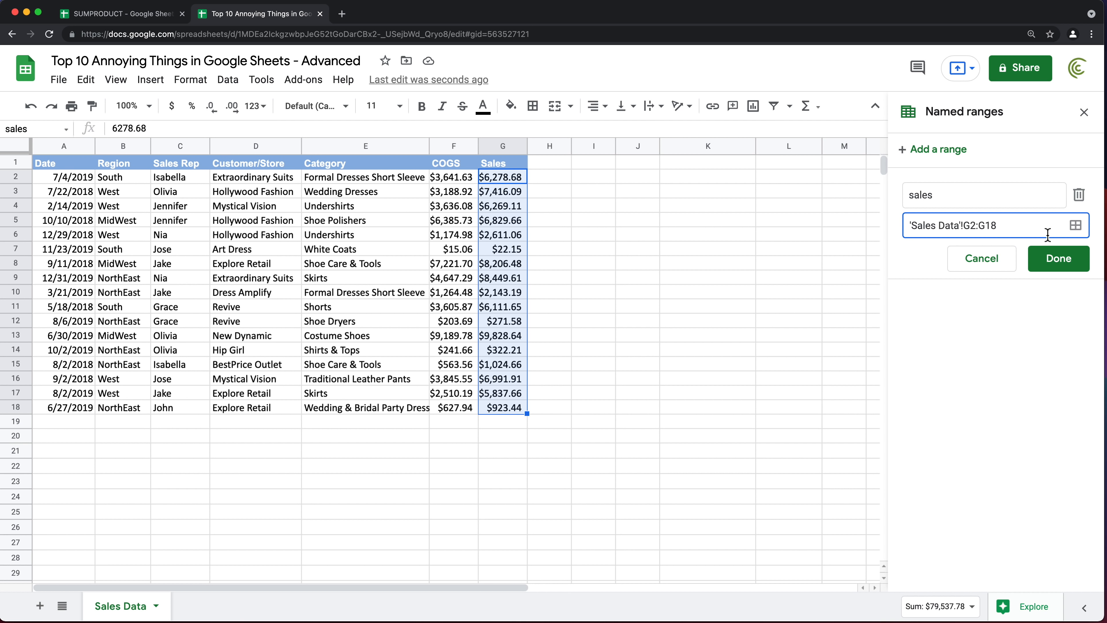
pyautogui.press('BackSpace')
pyautogui.click(1064, 263)
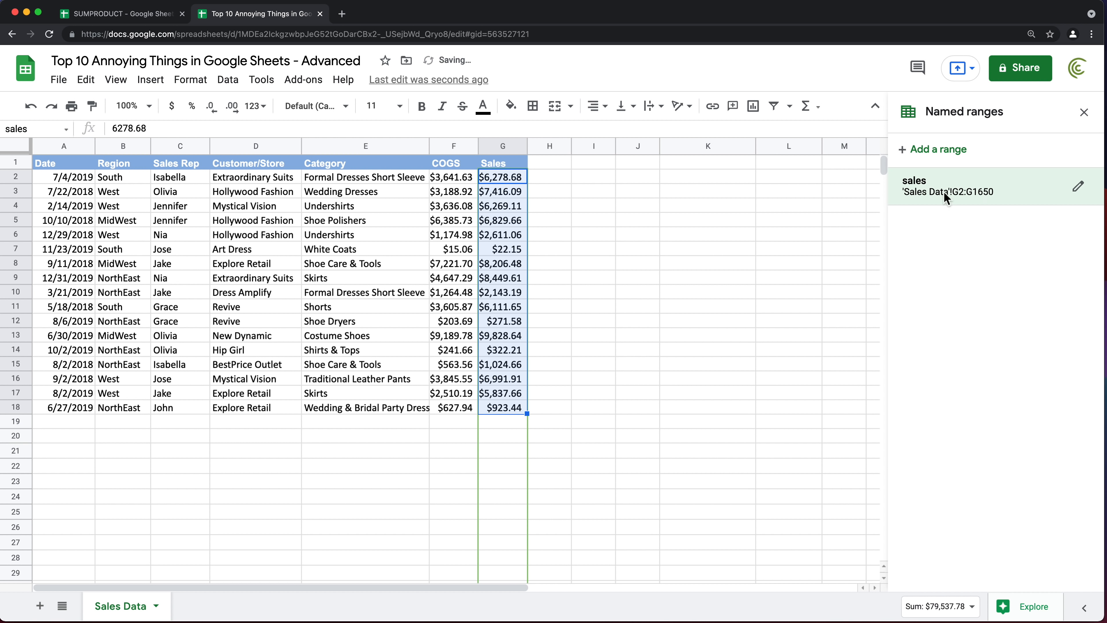
# - Try to replace the end row of the sales named range with a COUNTA( function, and cancel the edit
pyautogui.click(1081, 188)
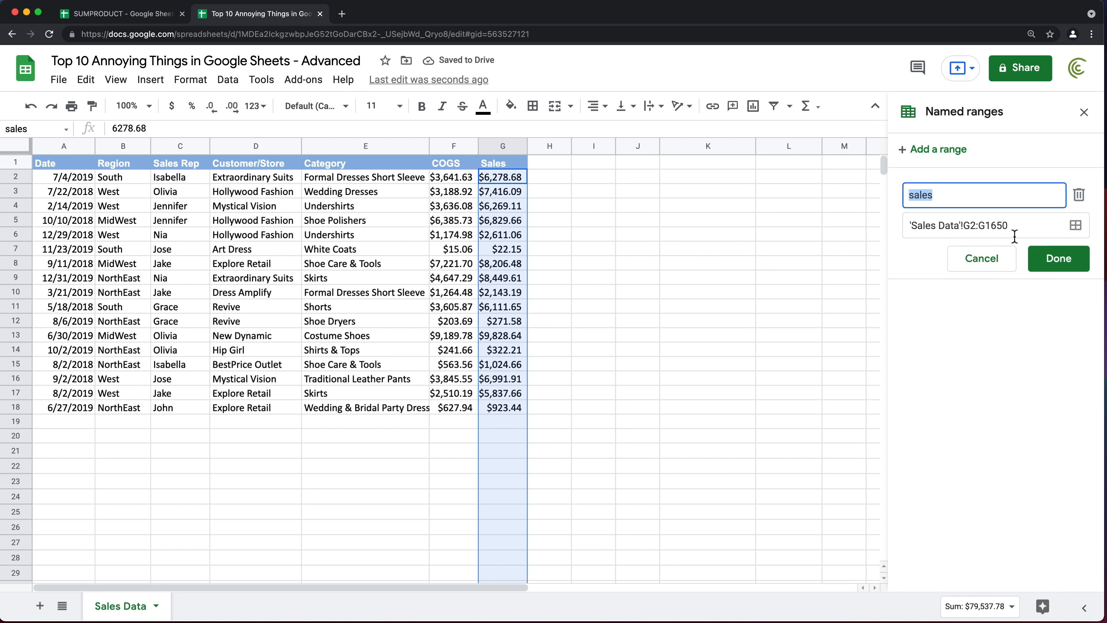
pyautogui.moveTo(991, 226); pyautogui.dragTo(1037, 231)
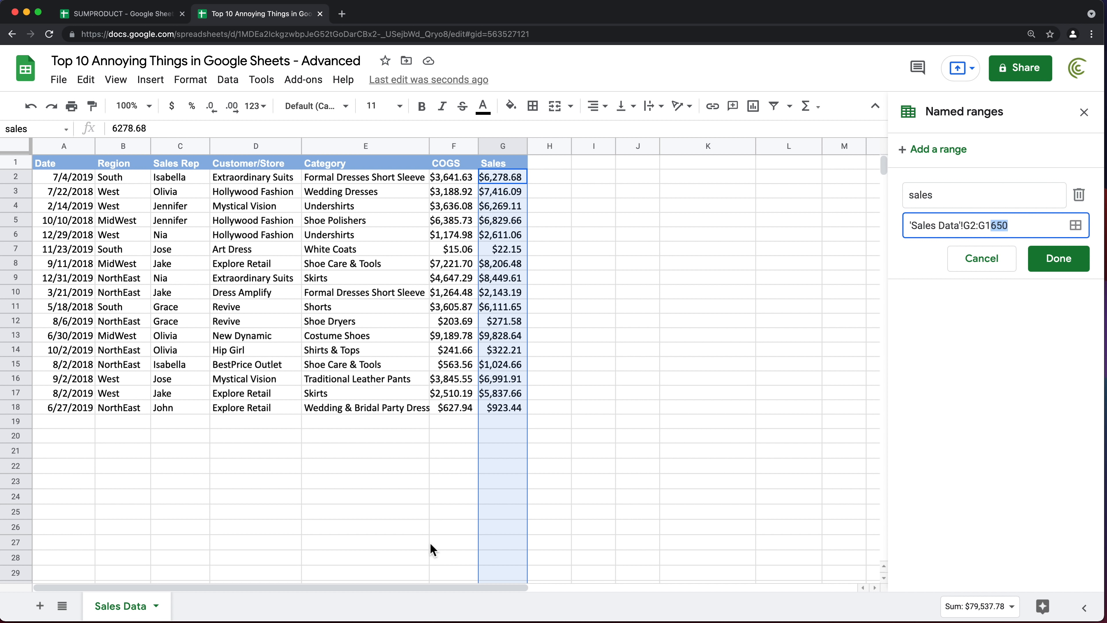
pyautogui.click(1012, 230)
pyautogui.press('BackSpace')
pyautogui.press('BackSpace')
pyautogui.press('BackSpace')
pyautogui.press('BackSpace')
pyautogui.write('COUNTA(')
pyautogui.click(979, 258)
# - Delete the sales named range and confirm its removal
pyautogui.click(1078, 192)
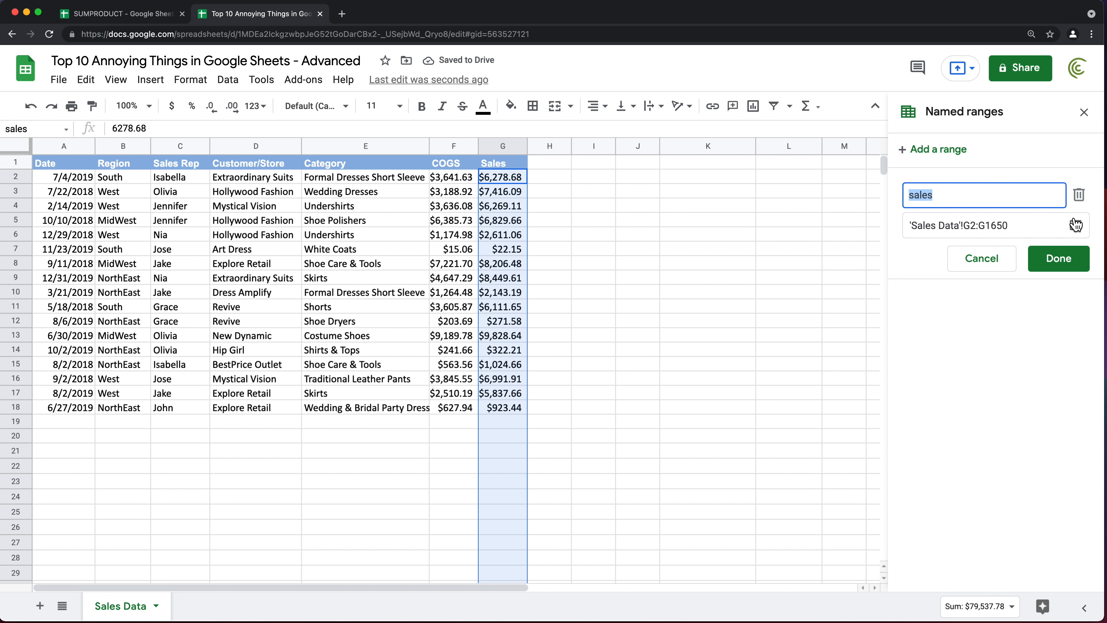
pyautogui.click(1080, 195)
pyautogui.click(738, 366)
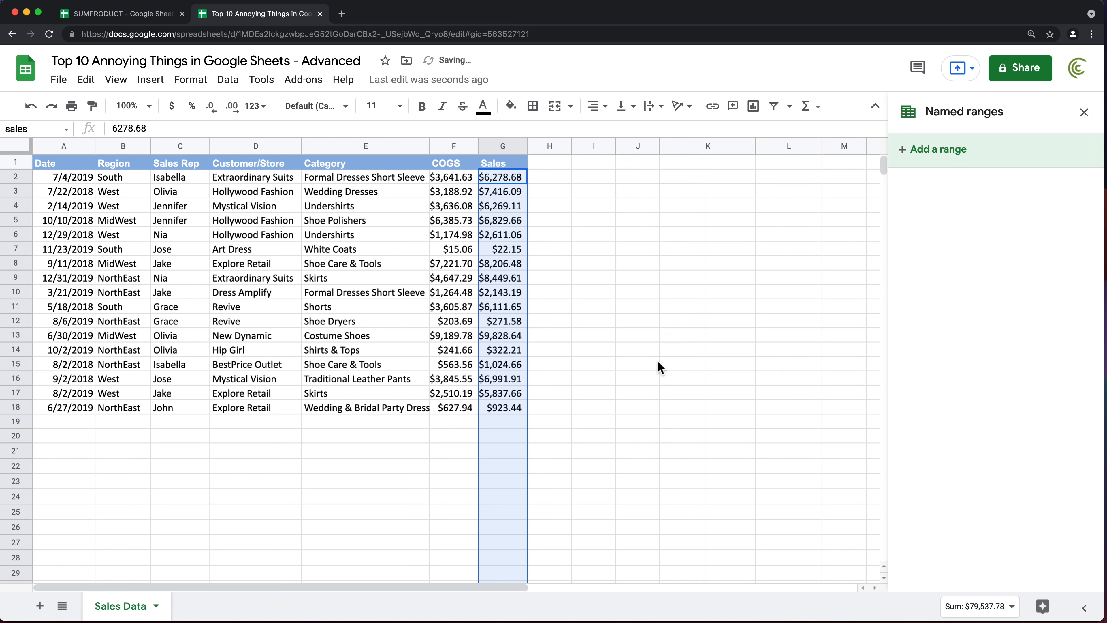
# - Define cells G2:G18 as a named range called sales
pyautogui.click(592, 227)
pyautogui.moveTo(502, 176); pyautogui.dragTo(492, 412)
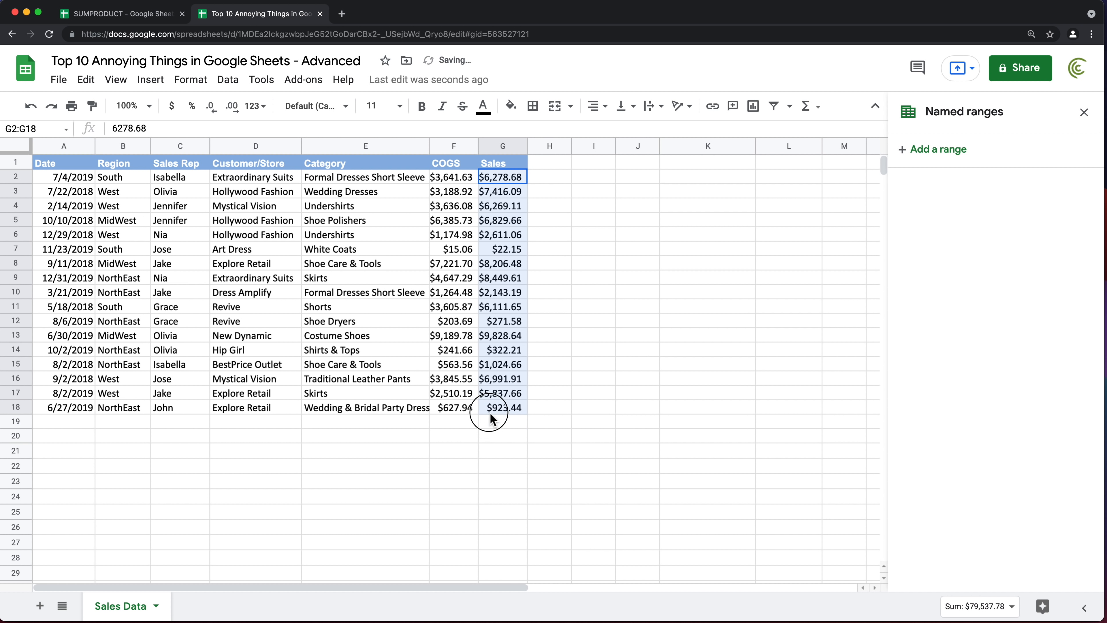
pyautogui.click(47, 129)
pyautogui.write('sales')
pyautogui.press('Return')
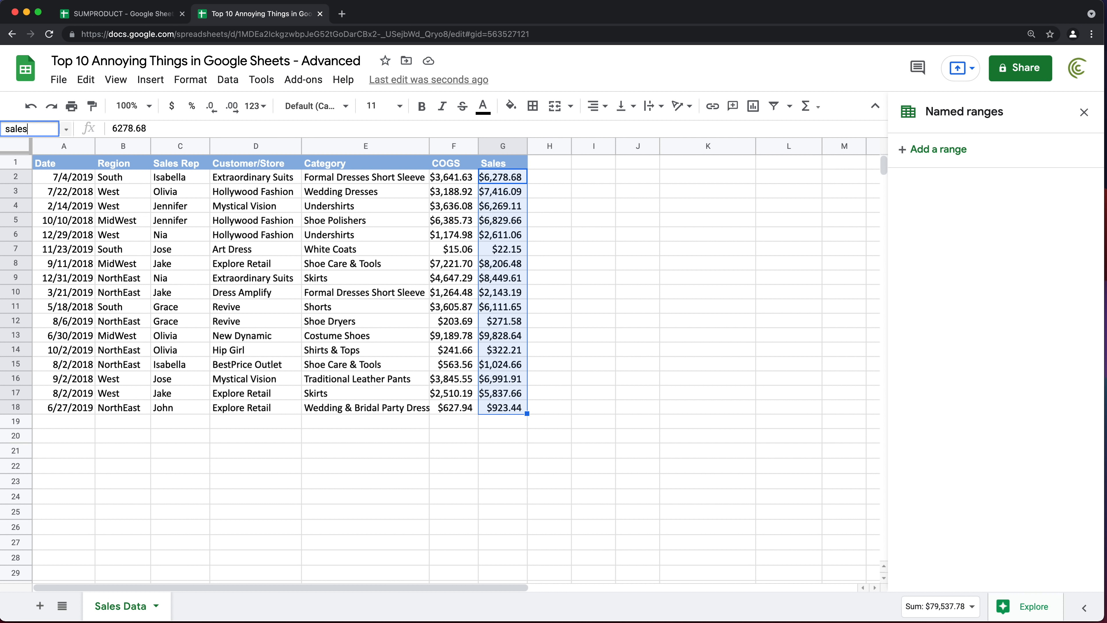
# - Enter the formula =SUM(sales) in cell J3
pyautogui.click(645, 194)
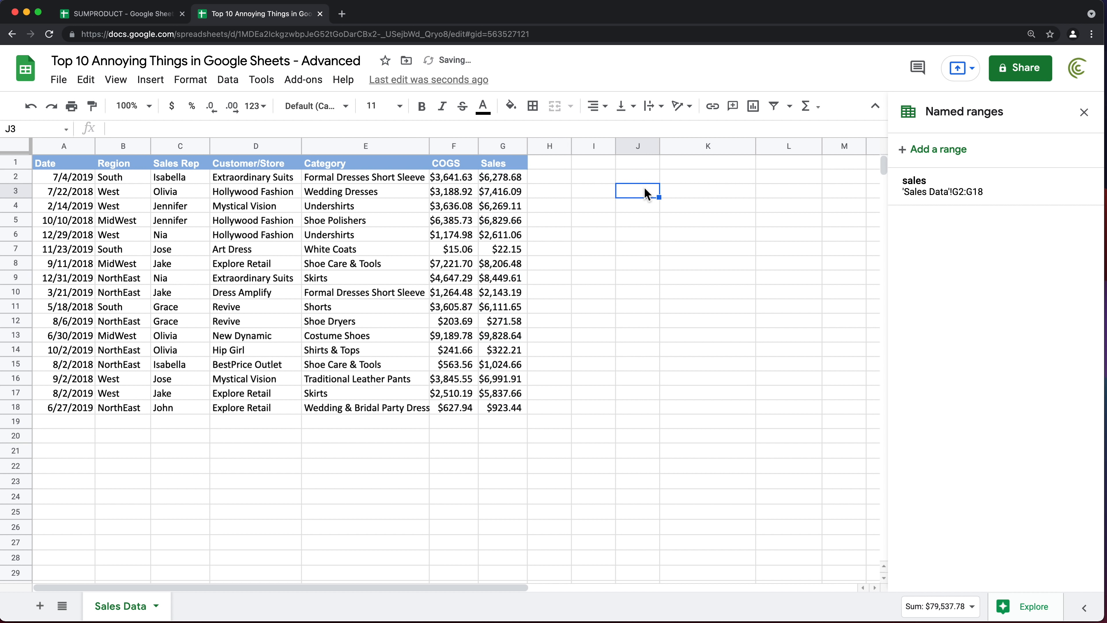
pyautogui.write('=SUM')
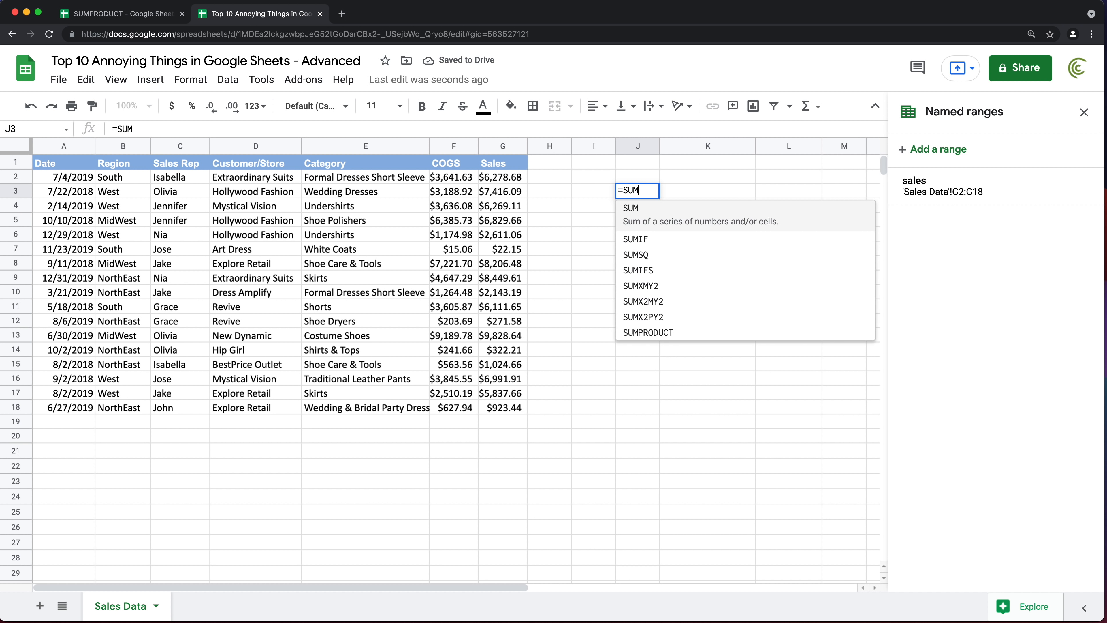
pyautogui.click(660, 227)
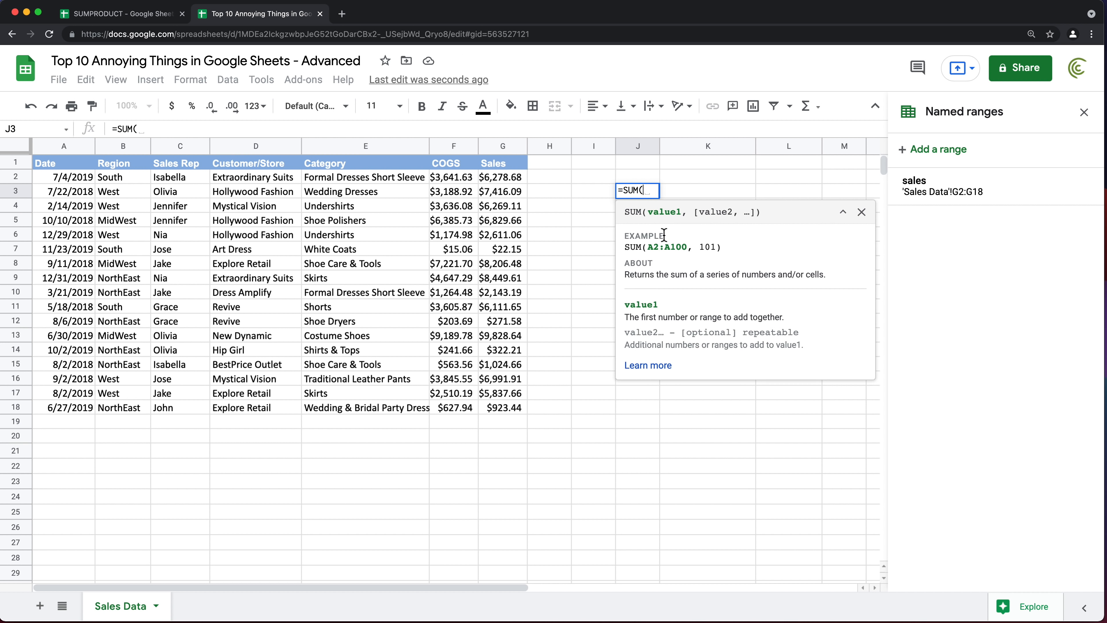
pyautogui.write('sales')
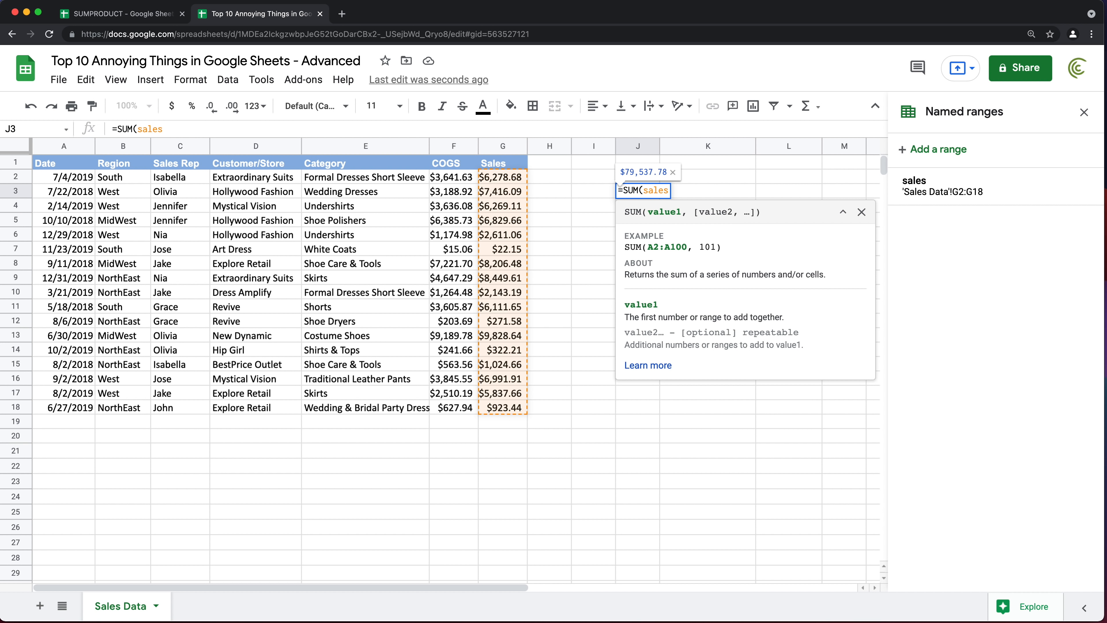
pyautogui.write(')')
pyautogui.press('Return')
# - Add the sales values 500 and 700 in cells G19 and G20 beneath the existing data
pyautogui.click(501, 423)
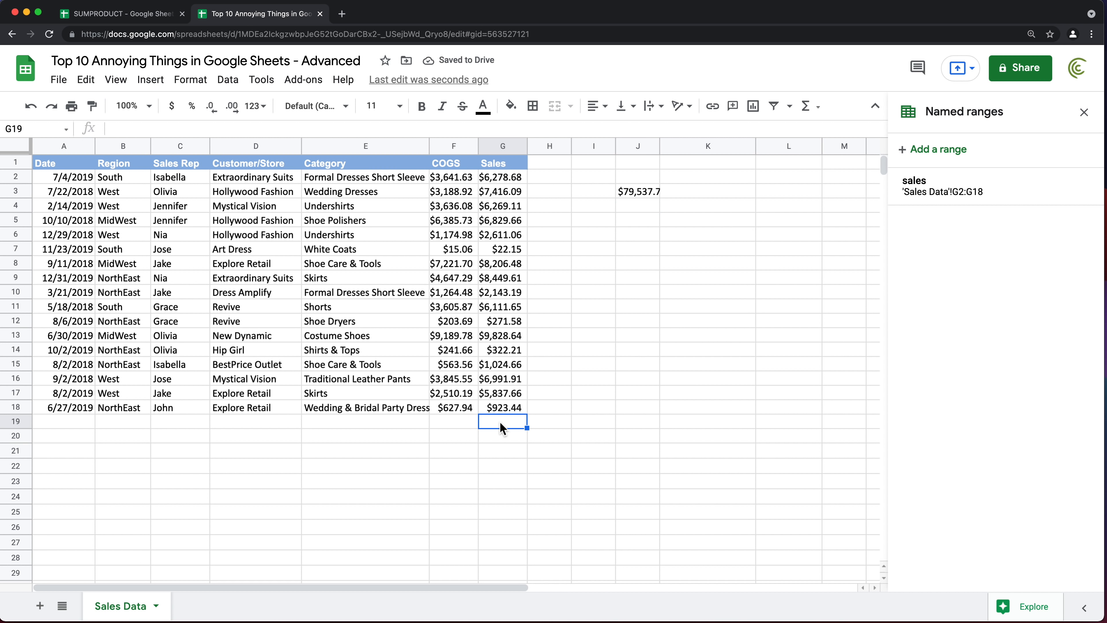
pyautogui.write('500')
pyautogui.press('Return')
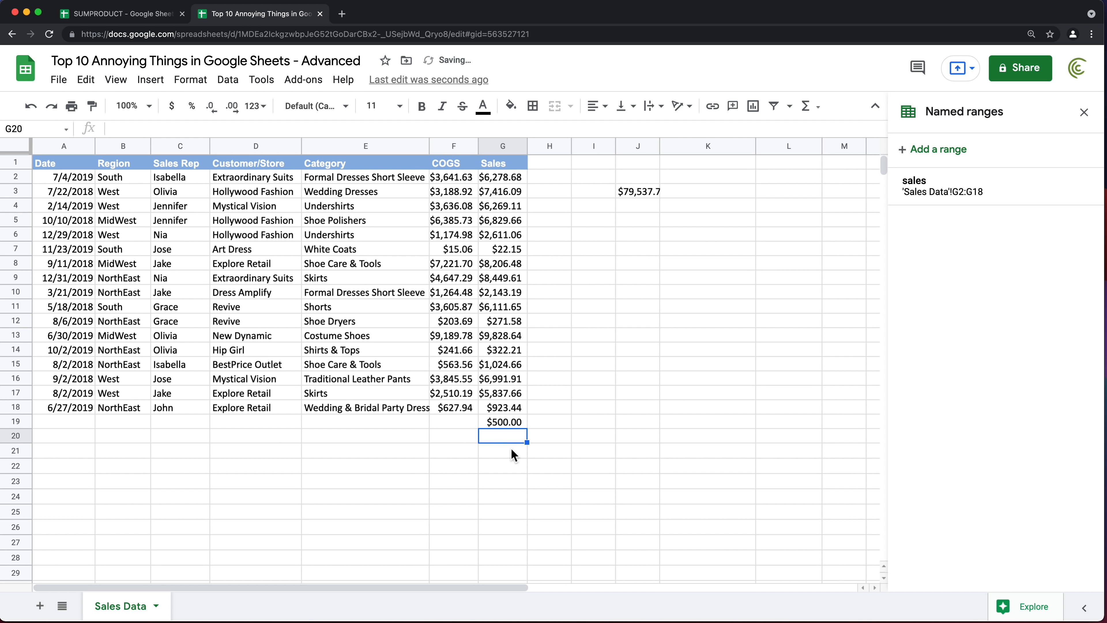
pyautogui.write('700')
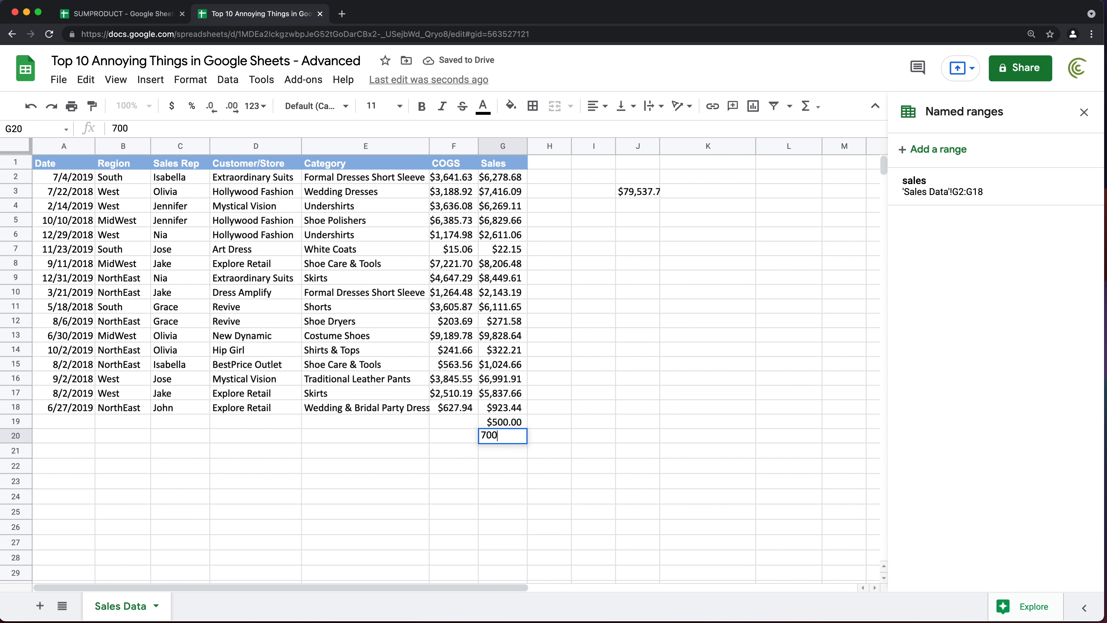
pyautogui.press('Return')
# - Set the sales named range to the entire column, 'Sales Data'!G:G
pyautogui.moveTo(968, 179)
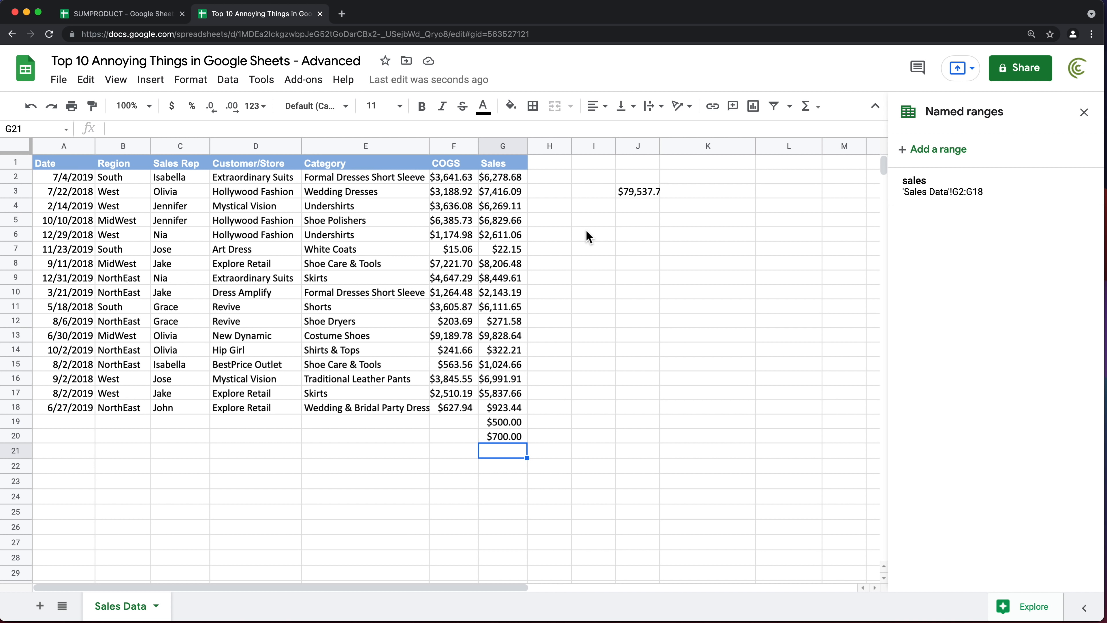
pyautogui.click(1028, 190)
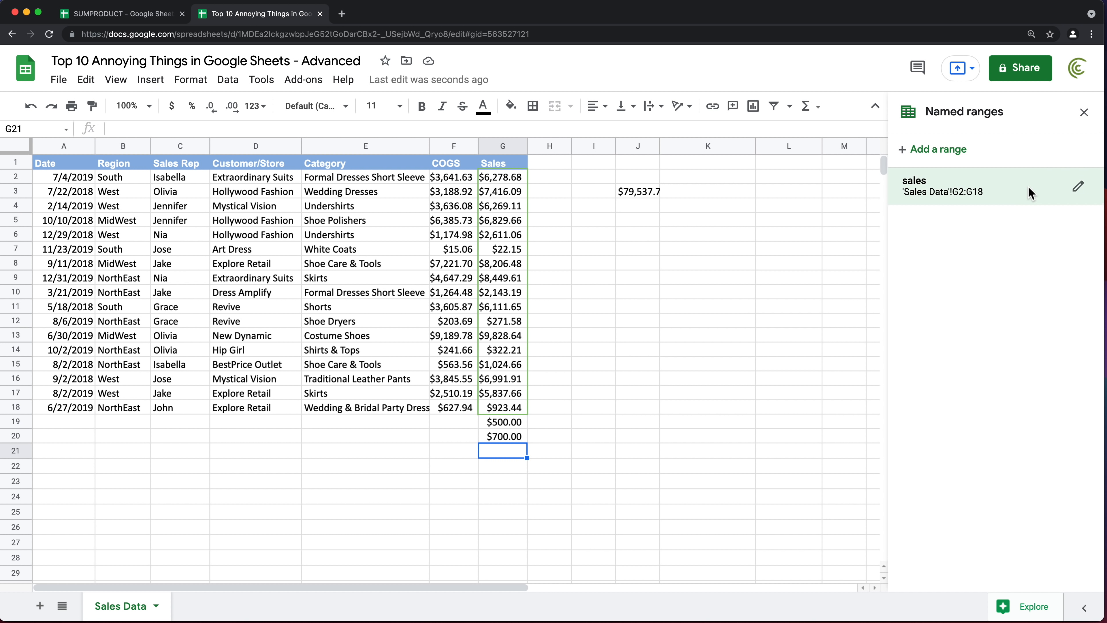
pyautogui.click(1079, 186)
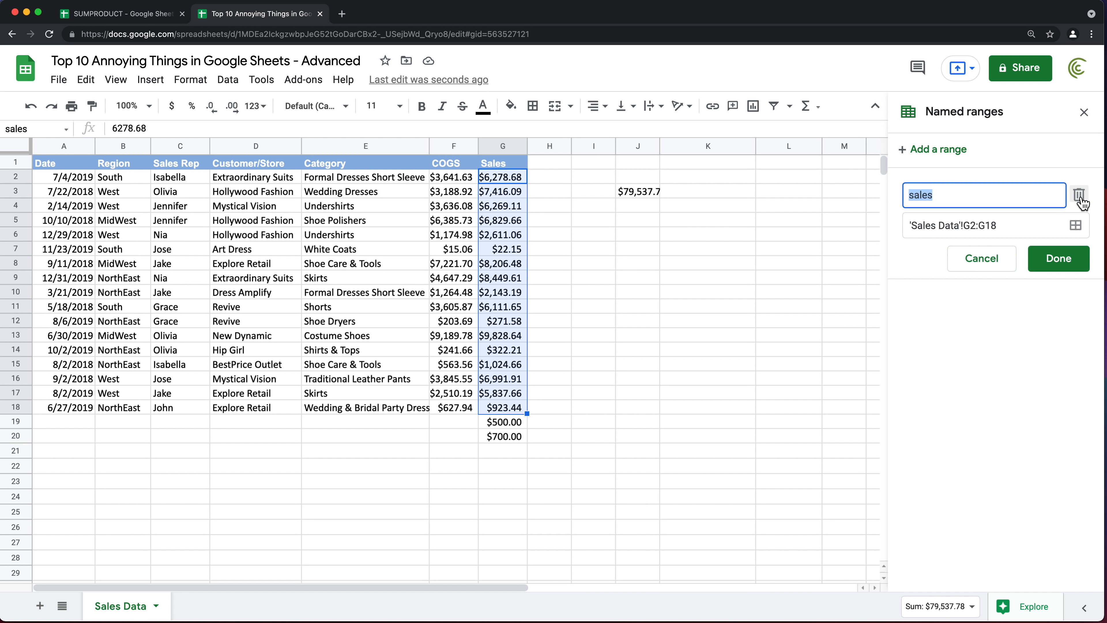
pyautogui.click(975, 231)
pyautogui.press('BackSpace')
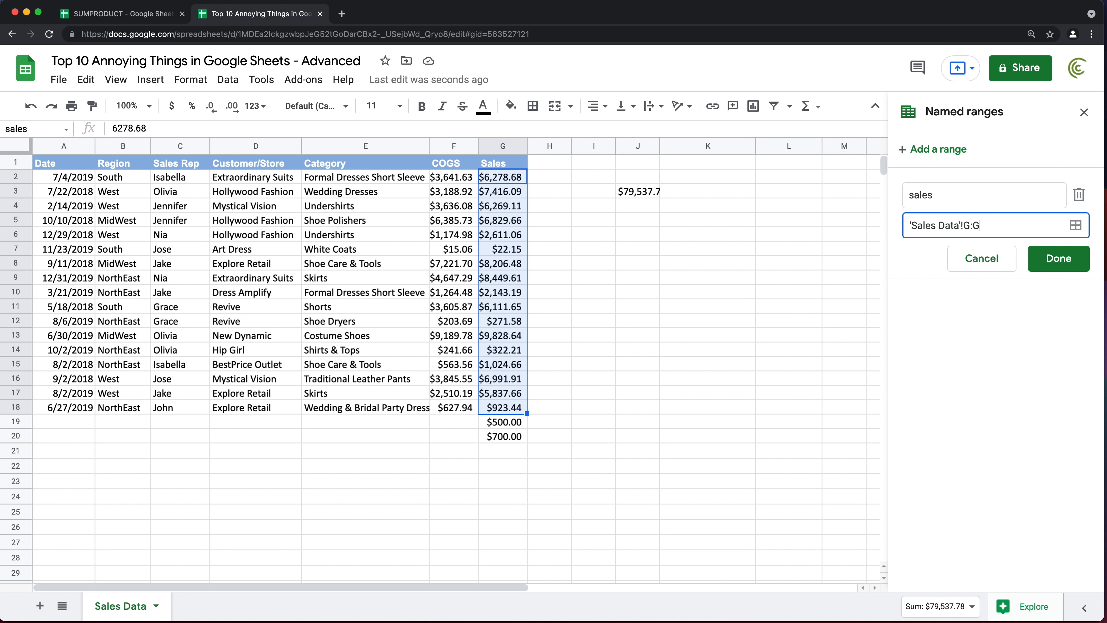
pyautogui.click(1066, 262)
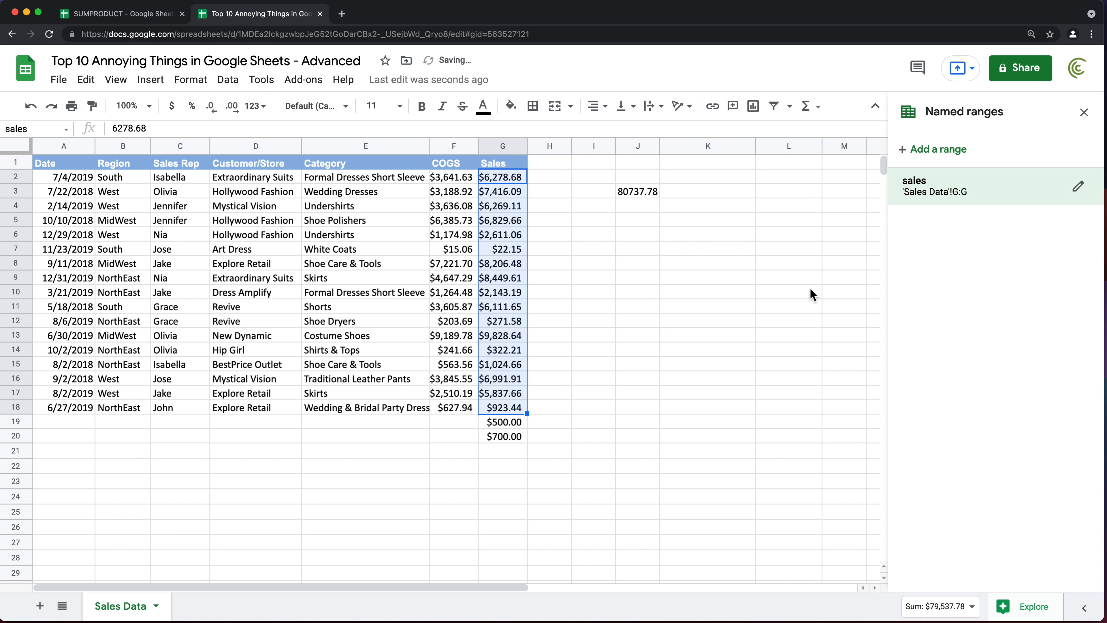
# - Enter the open-ended formula =SUM(G2:G) in cell J5 to total the Sales column without its header
pyautogui.click(509, 144)
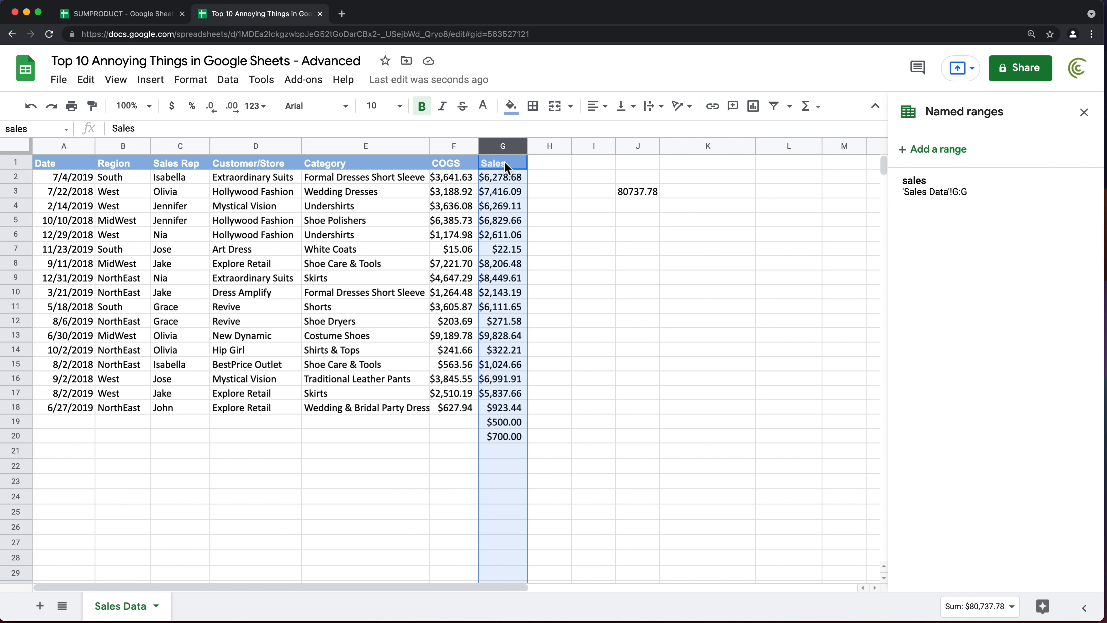
pyautogui.click(628, 221)
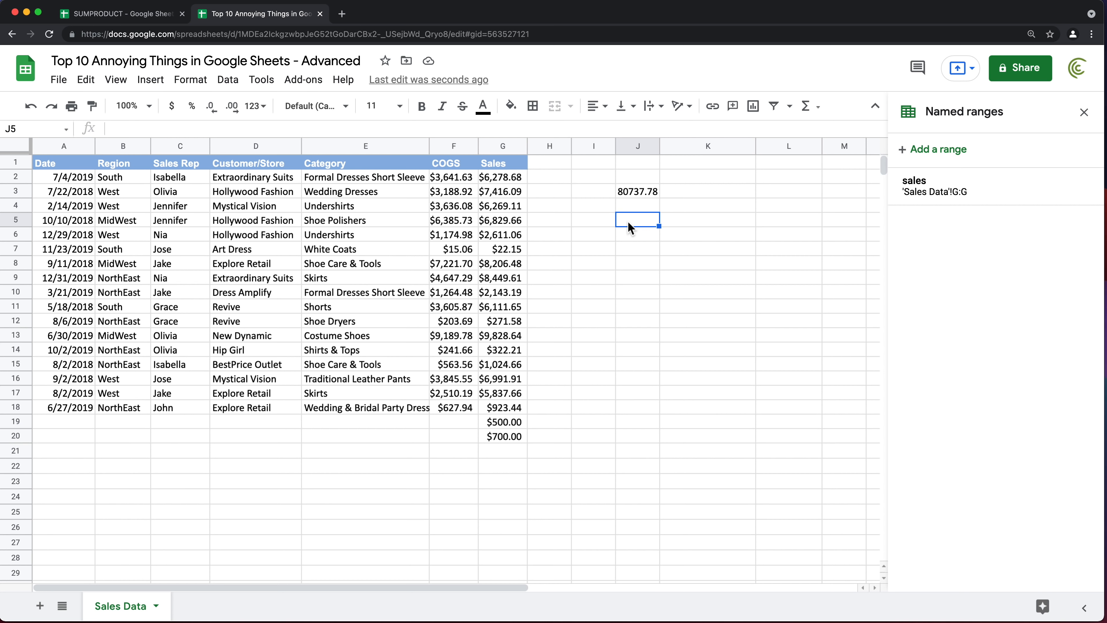
pyautogui.write('=SUM(')
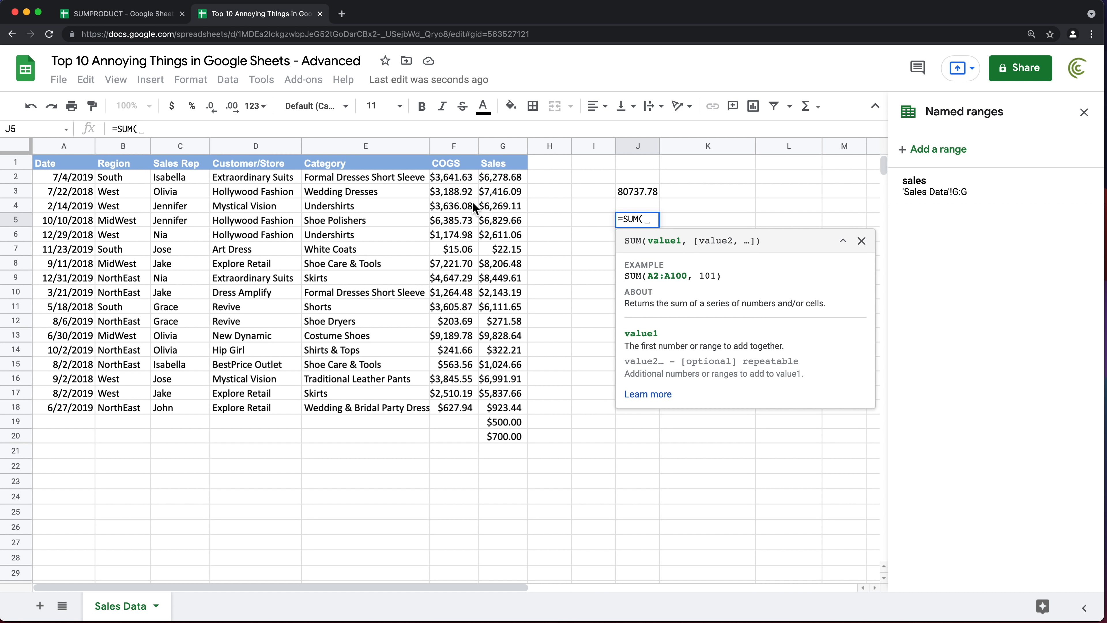
pyautogui.moveTo(507, 178); pyautogui.dragTo(507, 466)
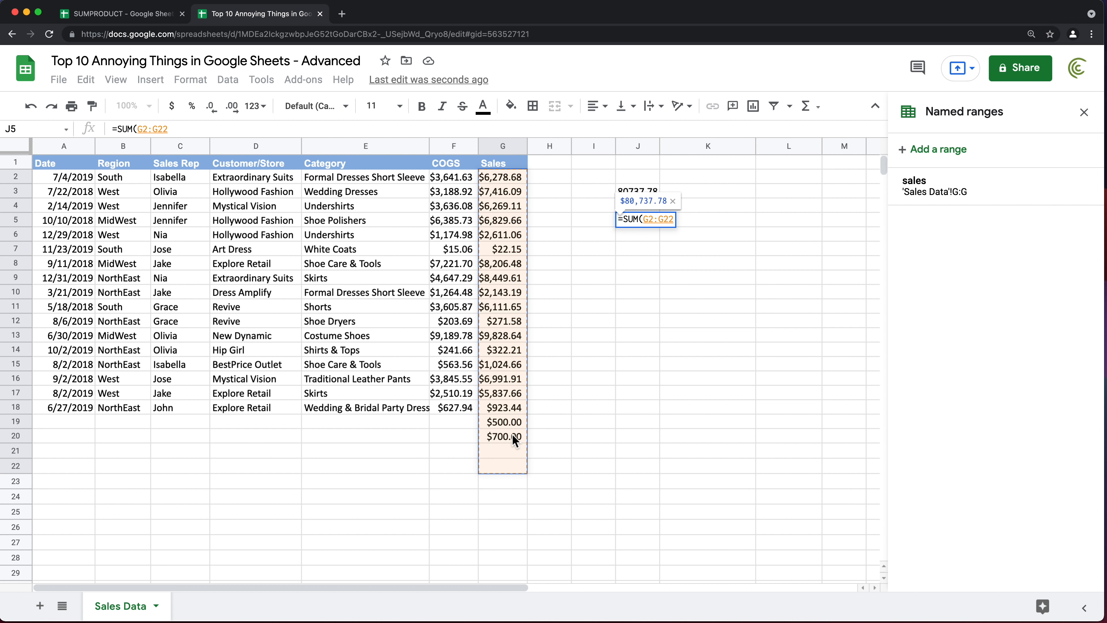
pyautogui.press('BackSpace')
pyautogui.press('BackSpace')
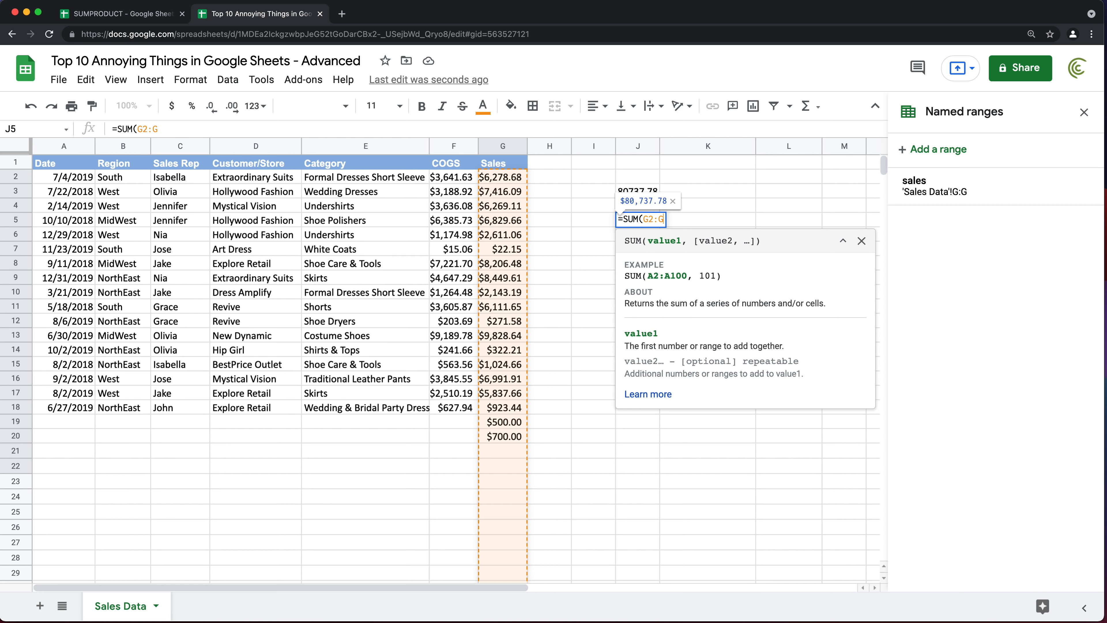
pyautogui.write(')')
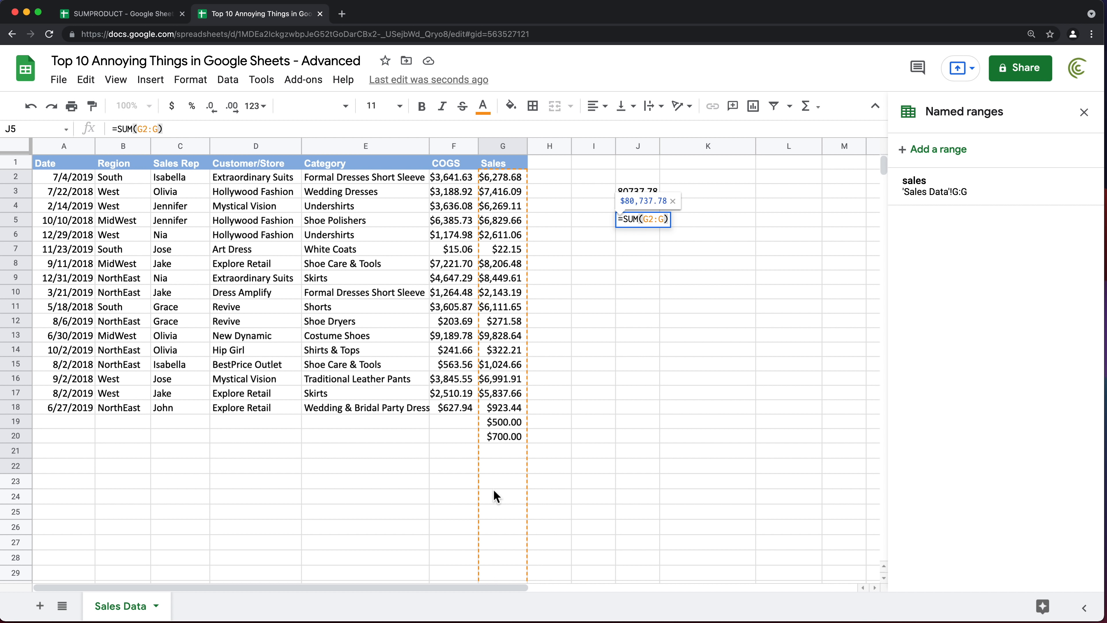
pyautogui.press('Return')
# - Add the sales values 600, 500 and 400 in cells G21 to G23
pyautogui.click(508, 451)
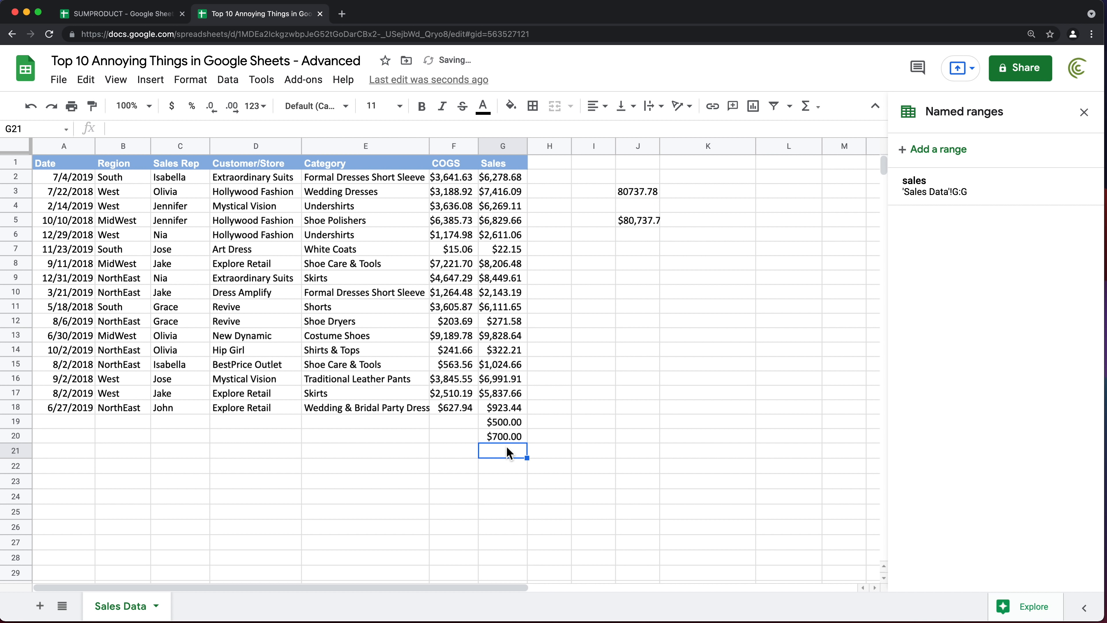
pyautogui.write('600')
pyautogui.press('Return')
pyautogui.write('500')
pyautogui.press('Return')
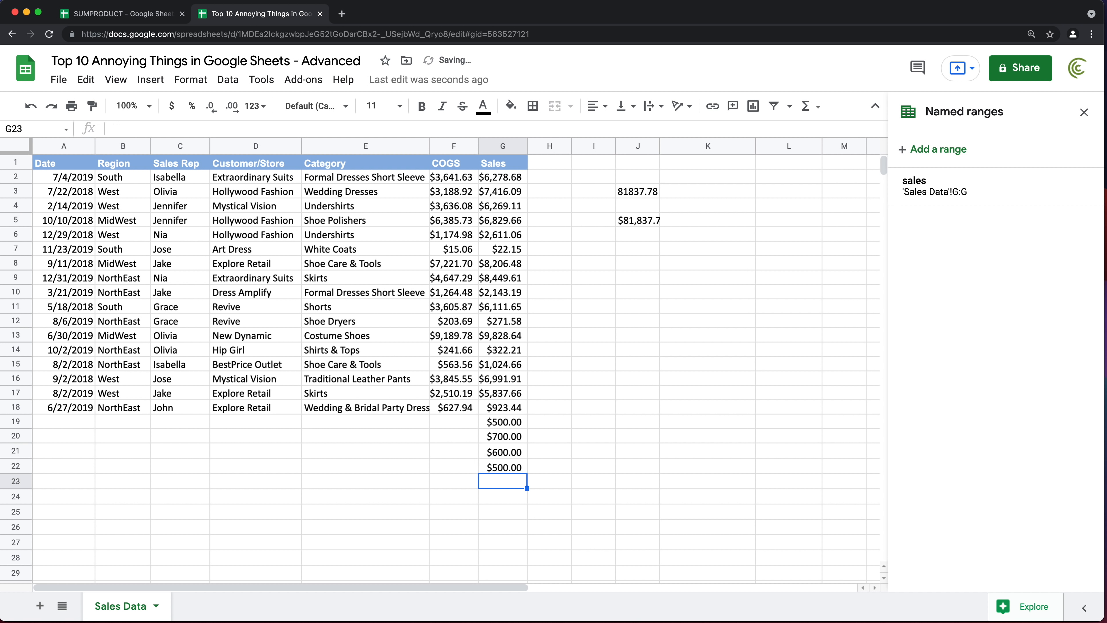
pyautogui.write('400')
pyautogui.press('Return')
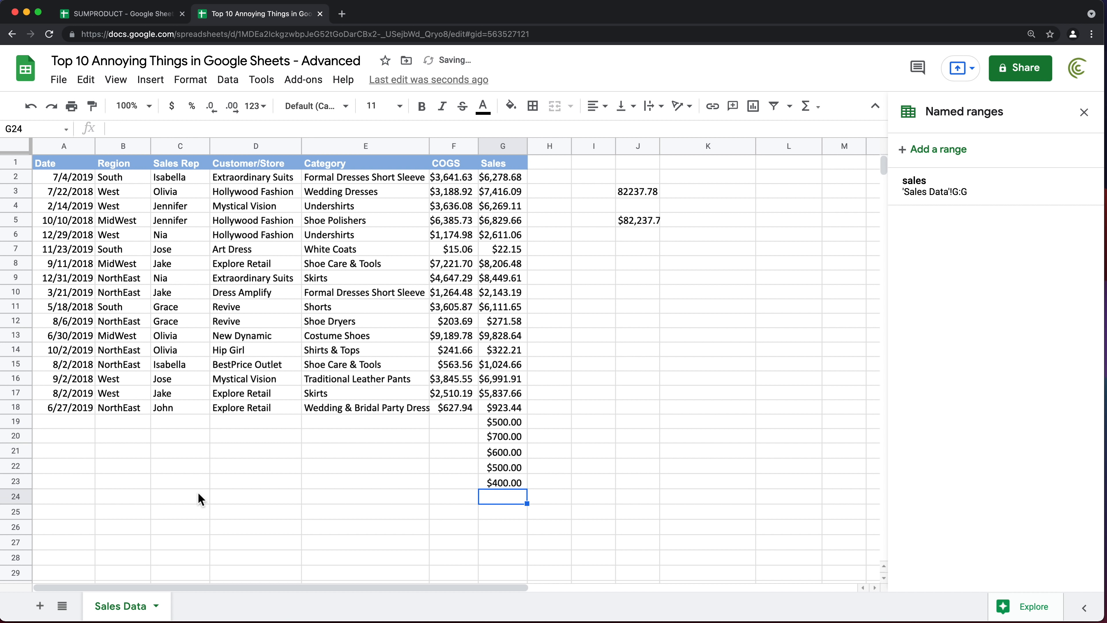
# - Delete the SUM formulas from cells J5 and J3
pyautogui.click(644, 219)
pyautogui.press('Delete')
pyautogui.click(650, 192)
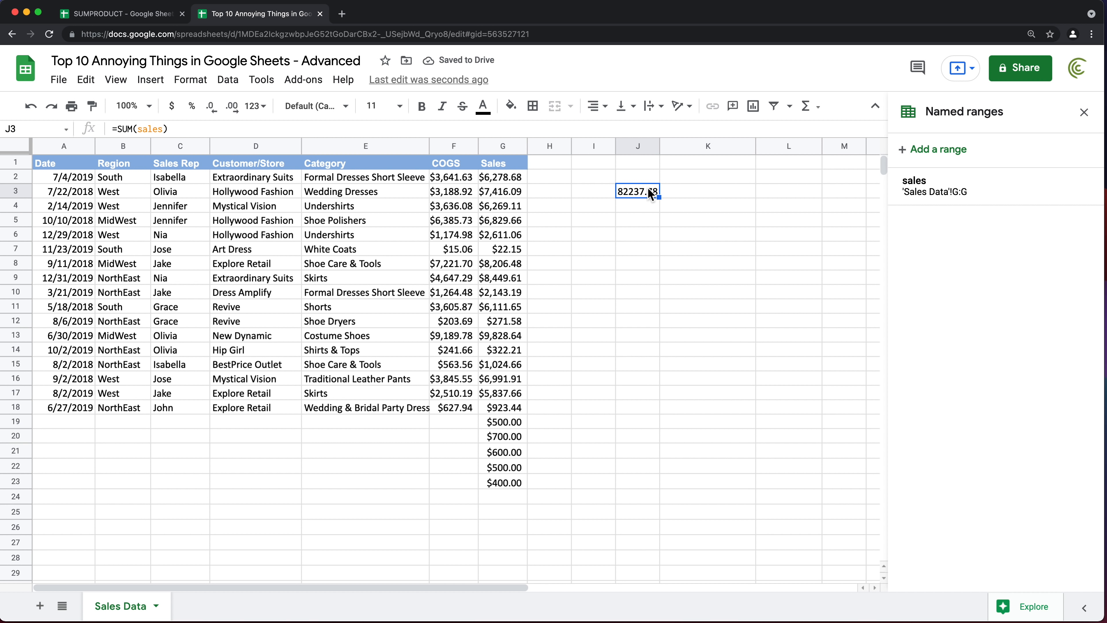
pyautogui.press('Delete')
pyautogui.click(699, 234)
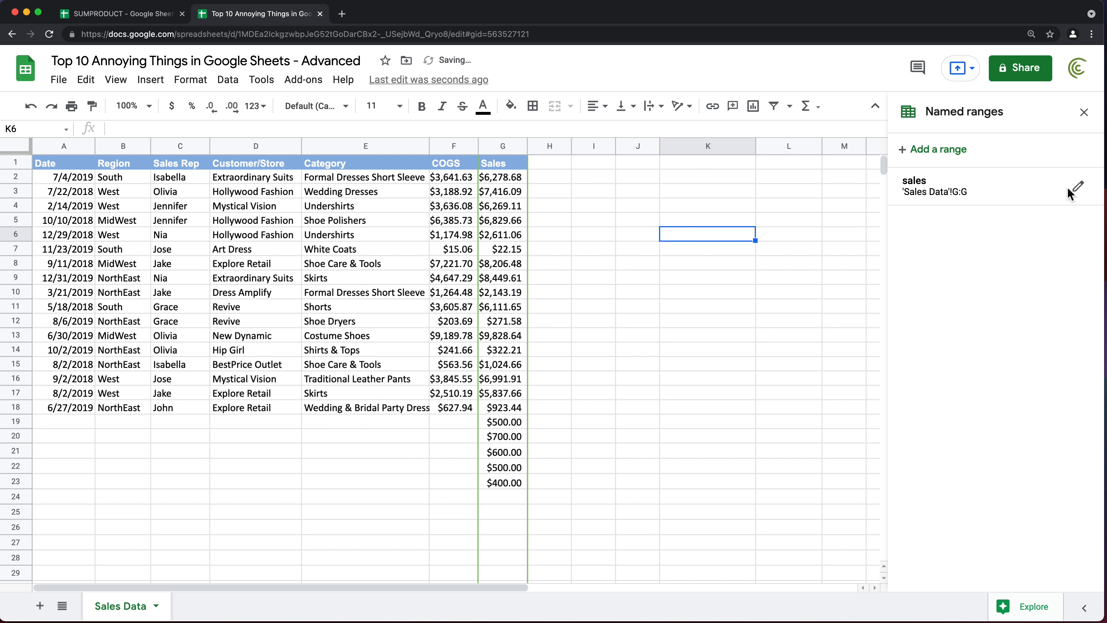
# - Remove the sales named range from the spreadsheet and close the named ranges list
pyautogui.click(1079, 192)
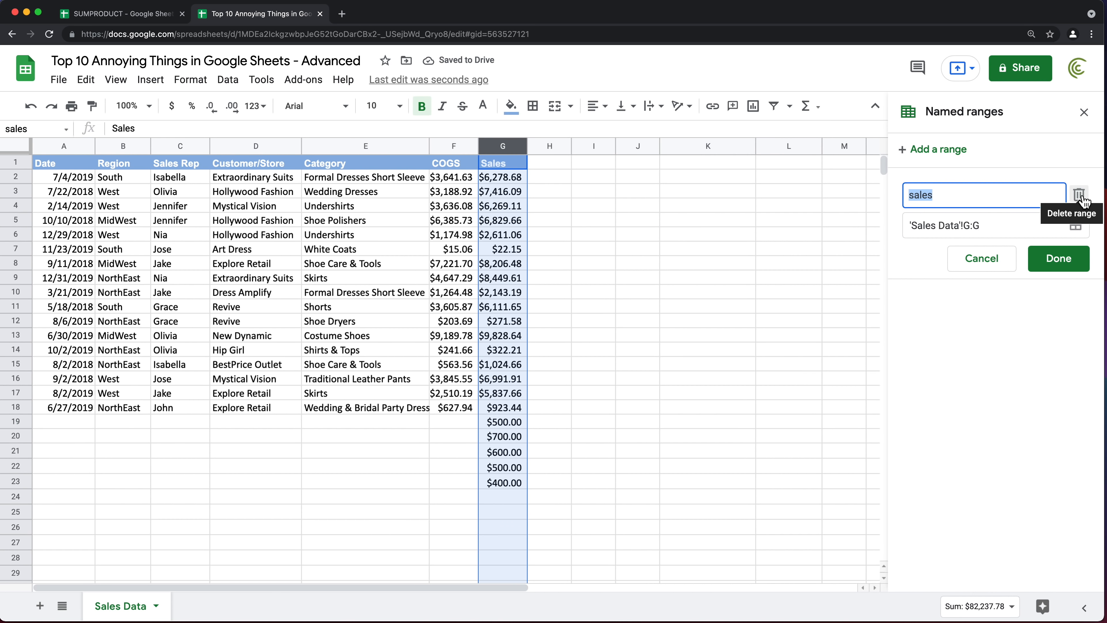
pyautogui.click(1080, 195)
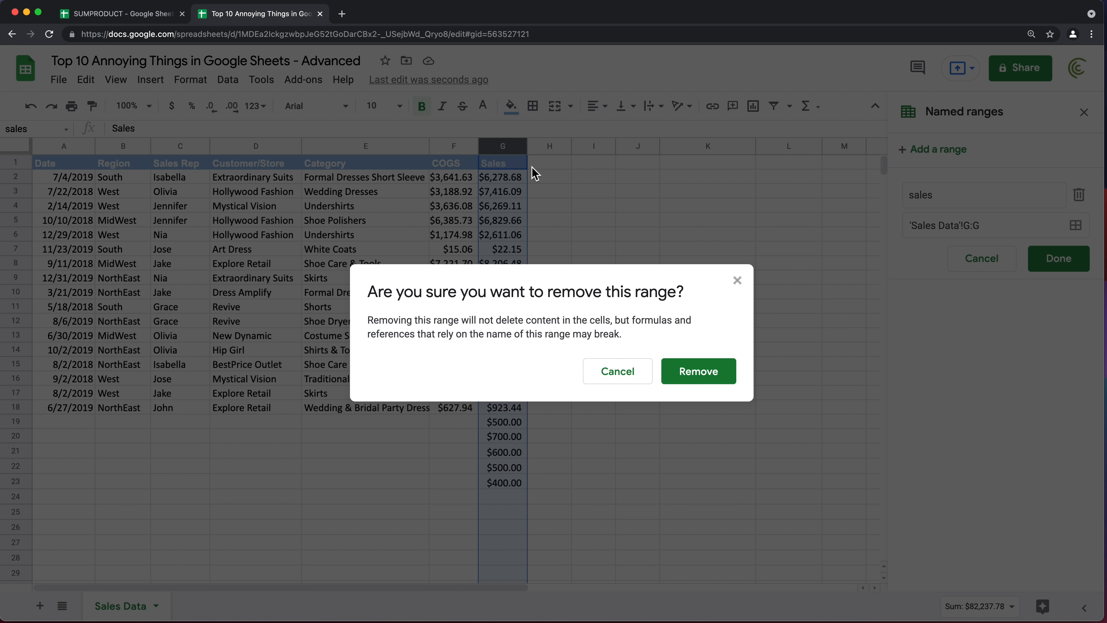
pyautogui.click(726, 382)
pyautogui.click(1093, 113)
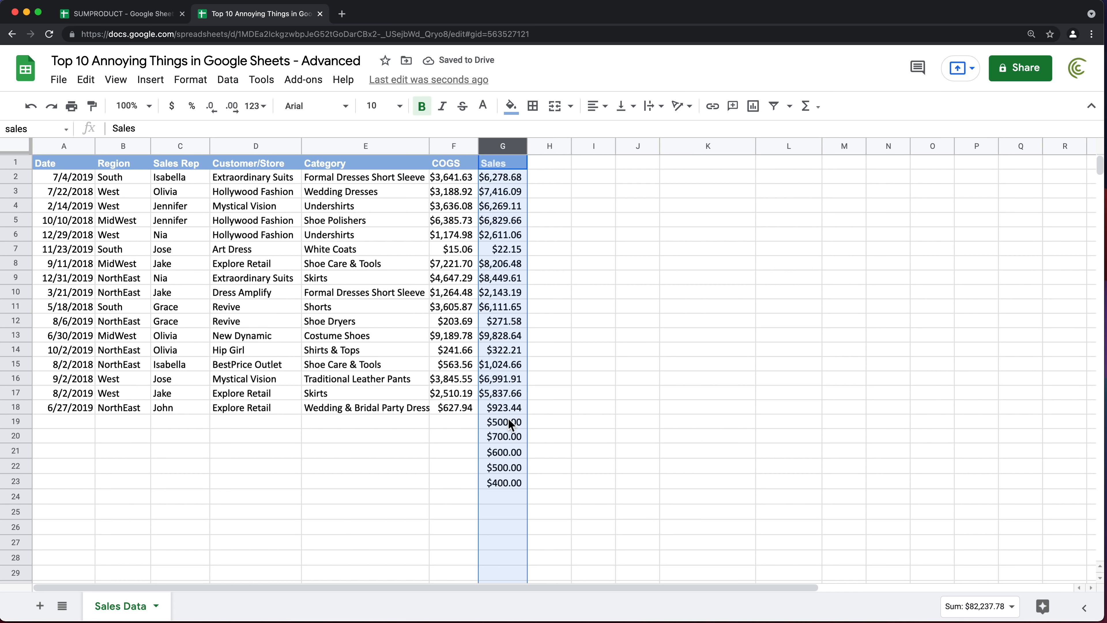
# - Clear the extra sales values from cells G19 to G23
pyautogui.moveTo(508, 420); pyautogui.dragTo(512, 477)
pyautogui.press('Delete')
pyautogui.click(67, 165)
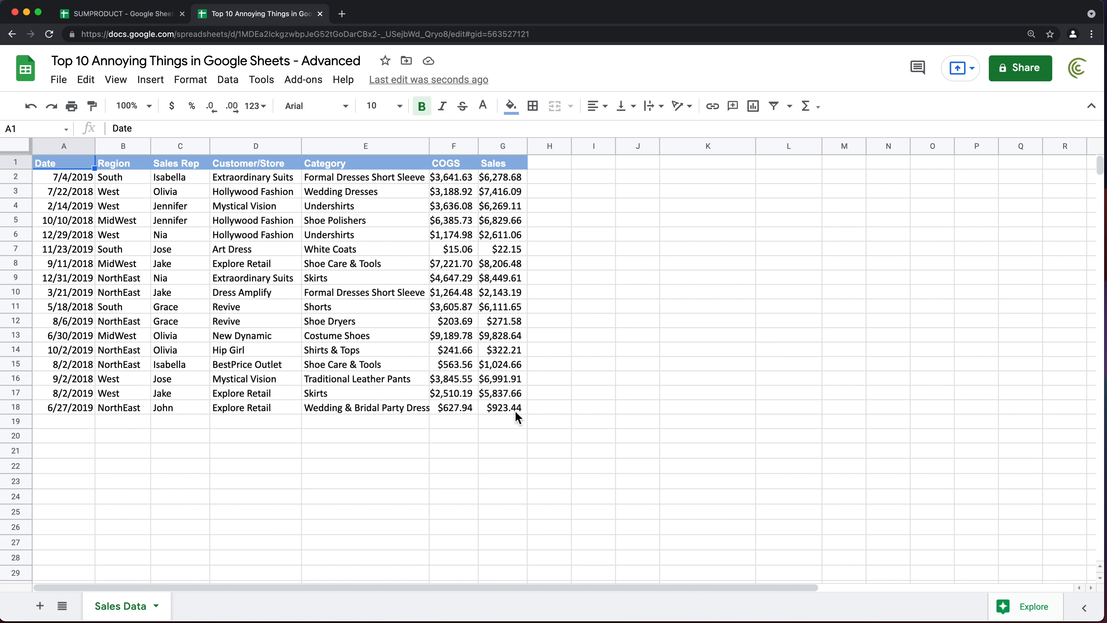
# - Apply the default green alternating colors style with a header to the sales table A1:G18
pyautogui.moveTo(516, 412); pyautogui.dragTo(20, 136)
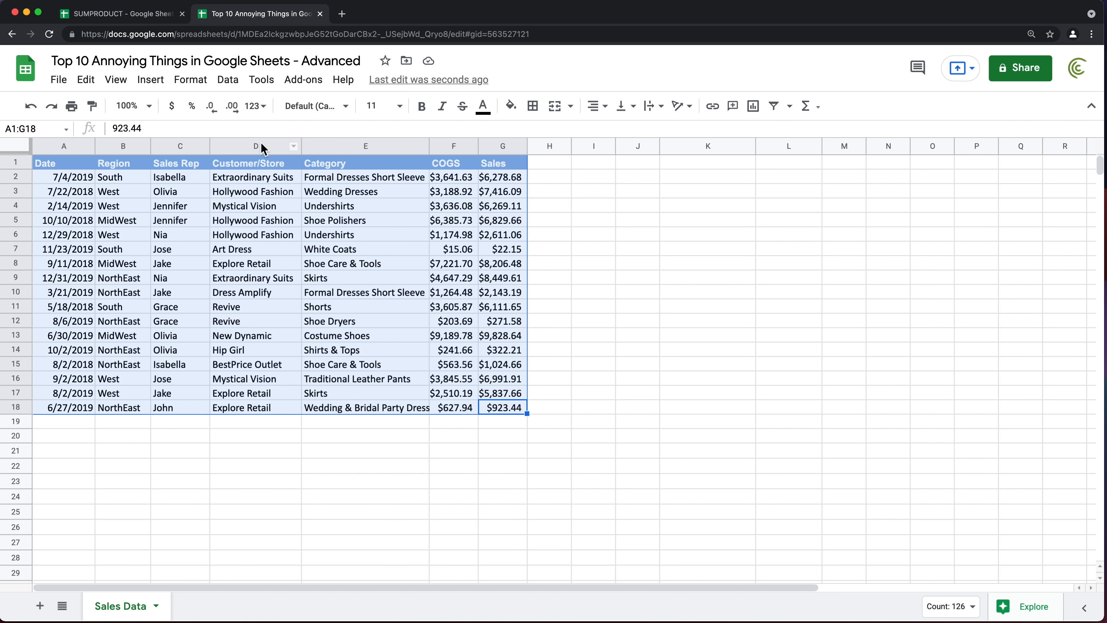
pyautogui.click(228, 80)
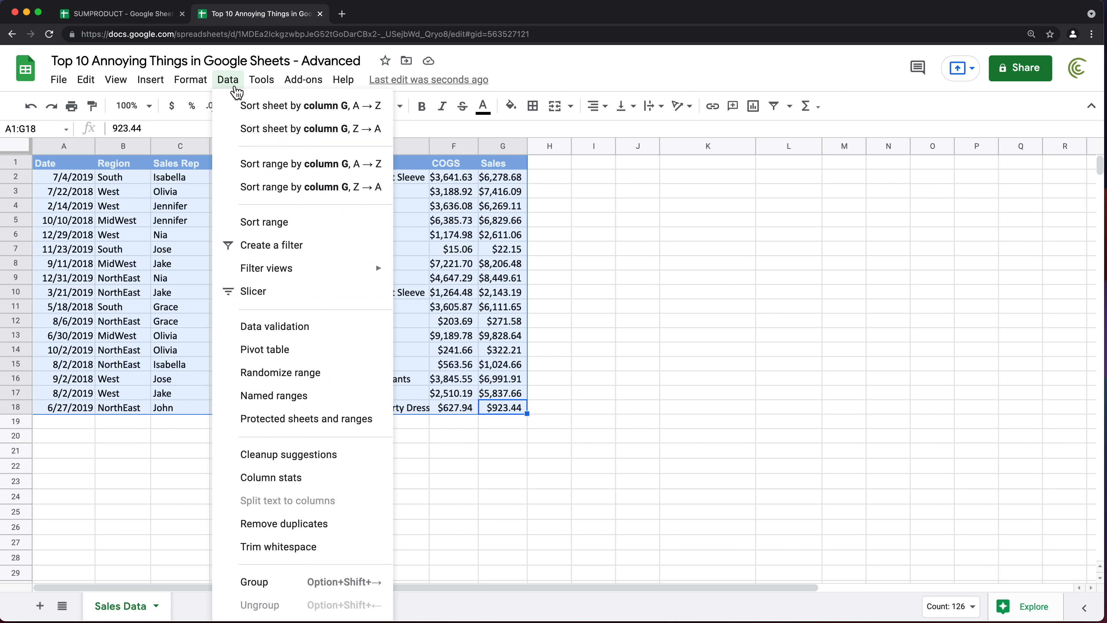
pyautogui.moveTo(209, 88)
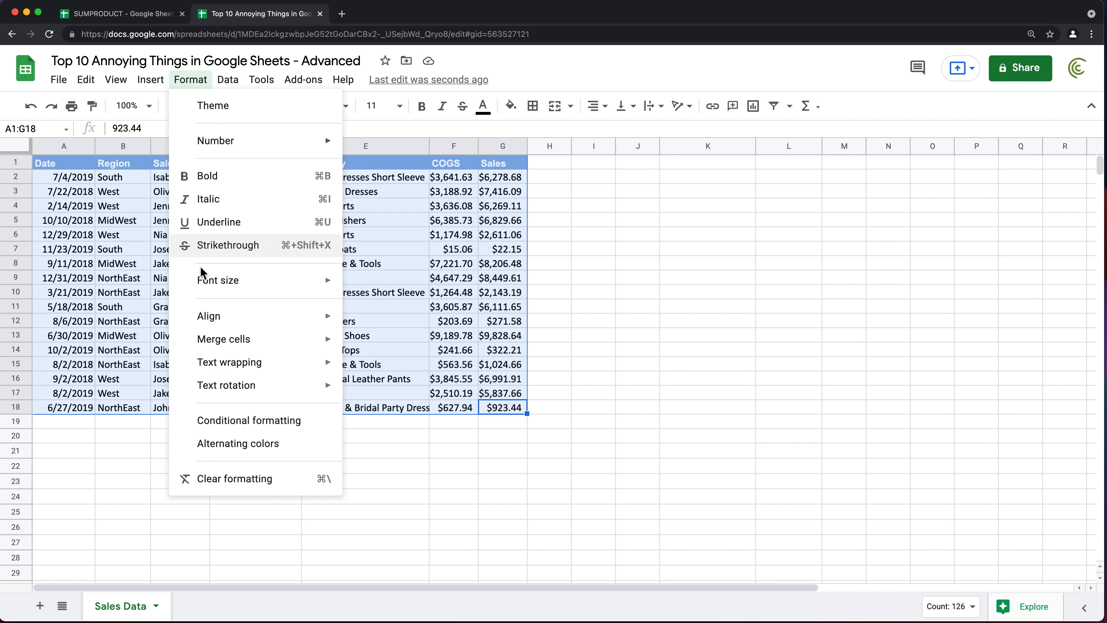
pyautogui.click(244, 443)
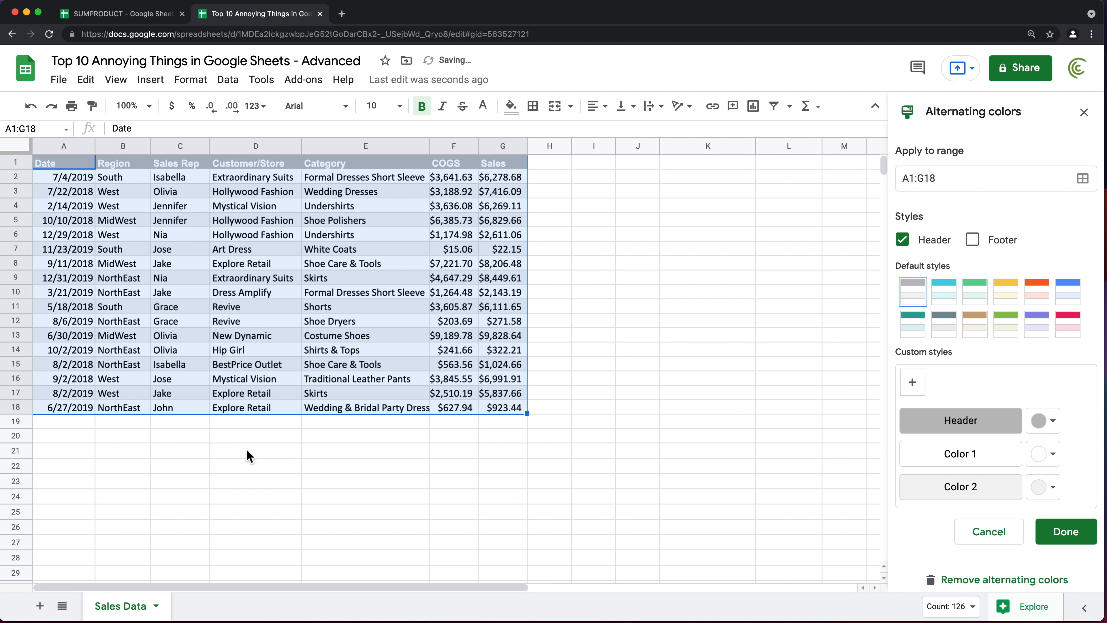
pyautogui.click(977, 296)
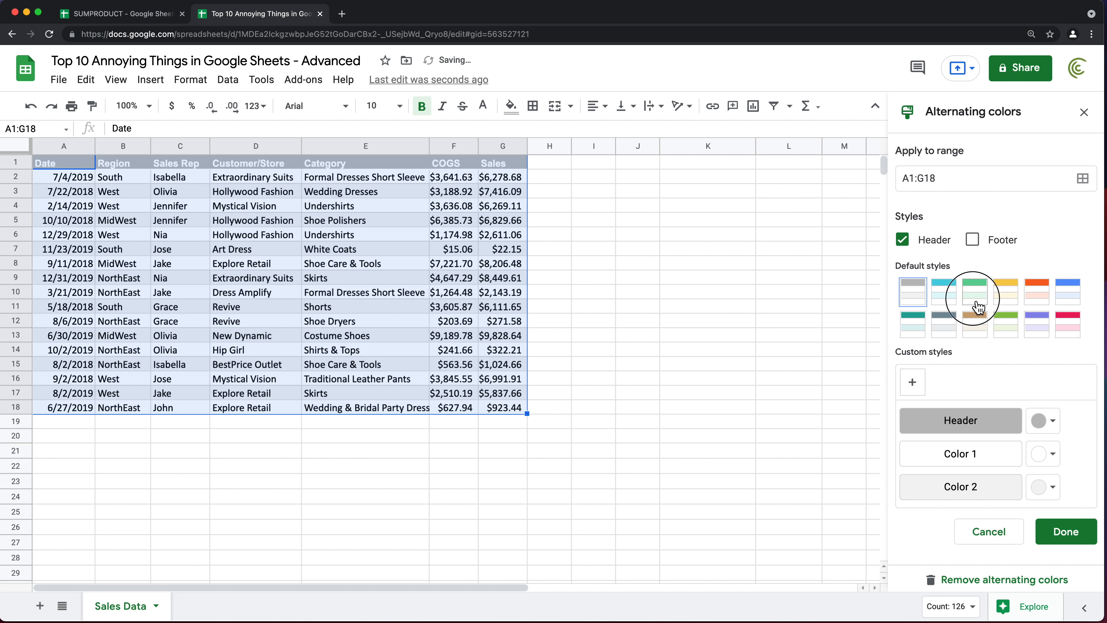
pyautogui.click(1064, 530)
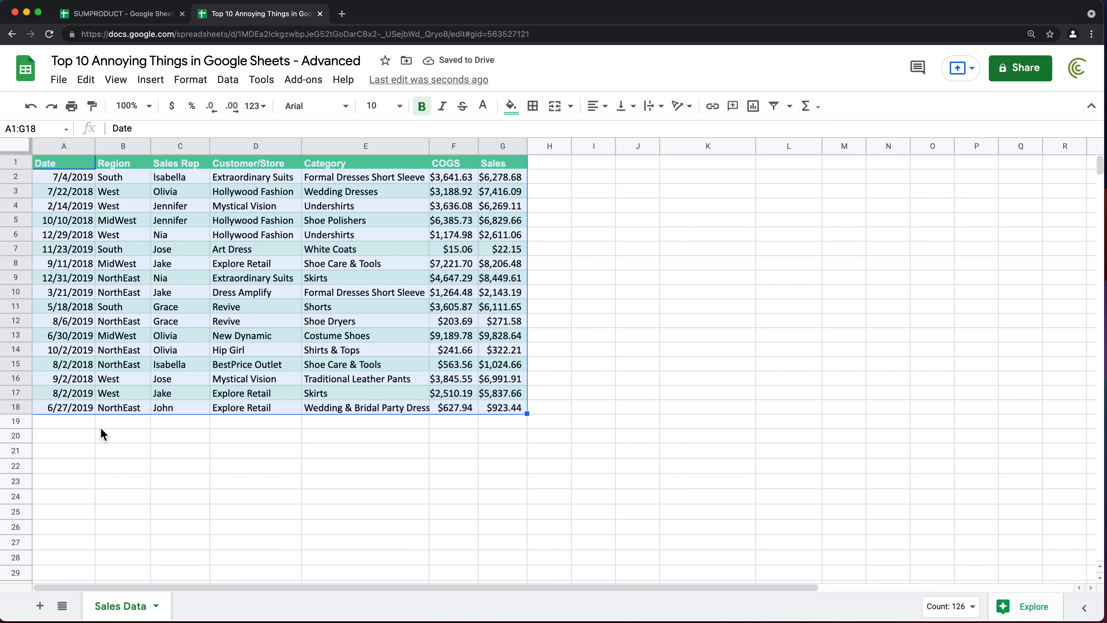
# - Enter the sales values 546, 678 and 5676 in cells G19 to G21, directly below the table
pyautogui.click(85, 423)
pyautogui.click(511, 422)
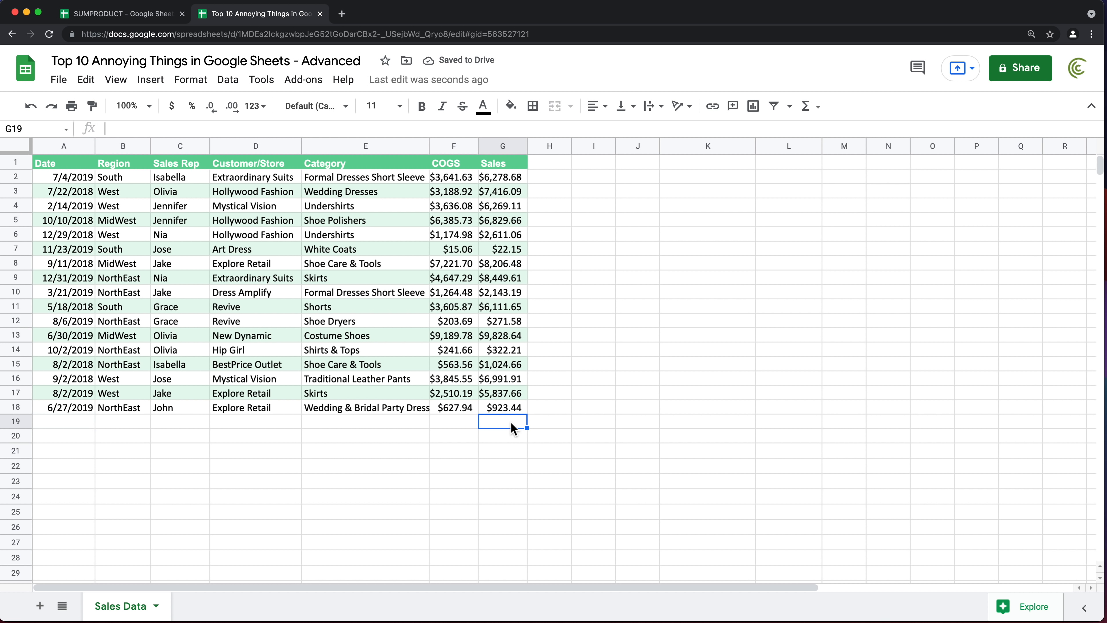
pyautogui.write('546')
pyautogui.press('Return')
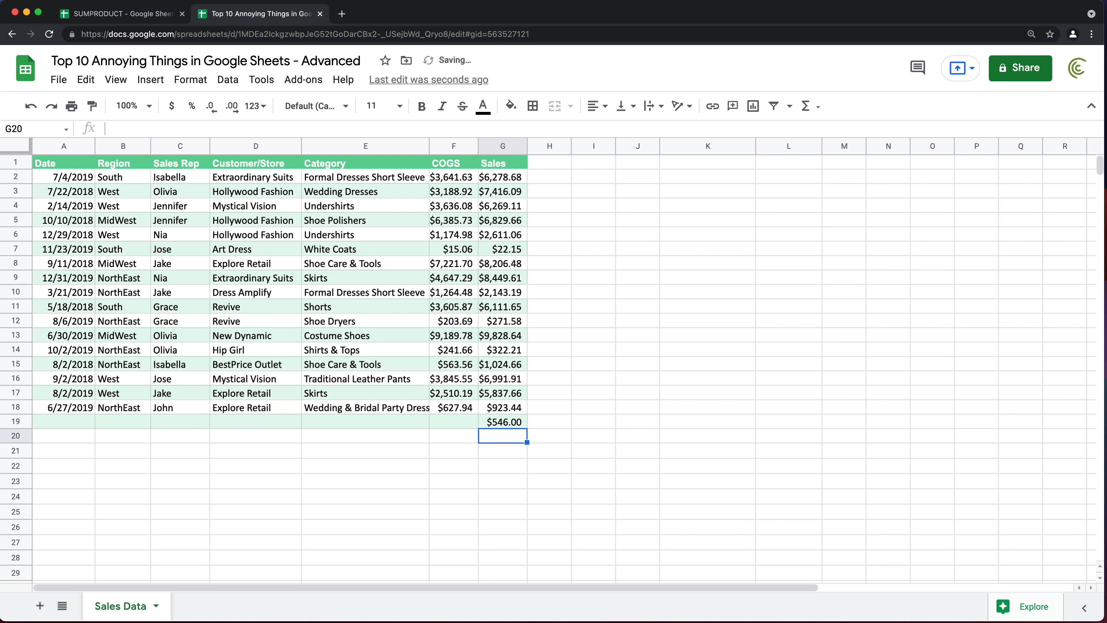
pyautogui.write('678')
pyautogui.press('Return')
pyautogui.write('5676')
pyautogui.press('Return')
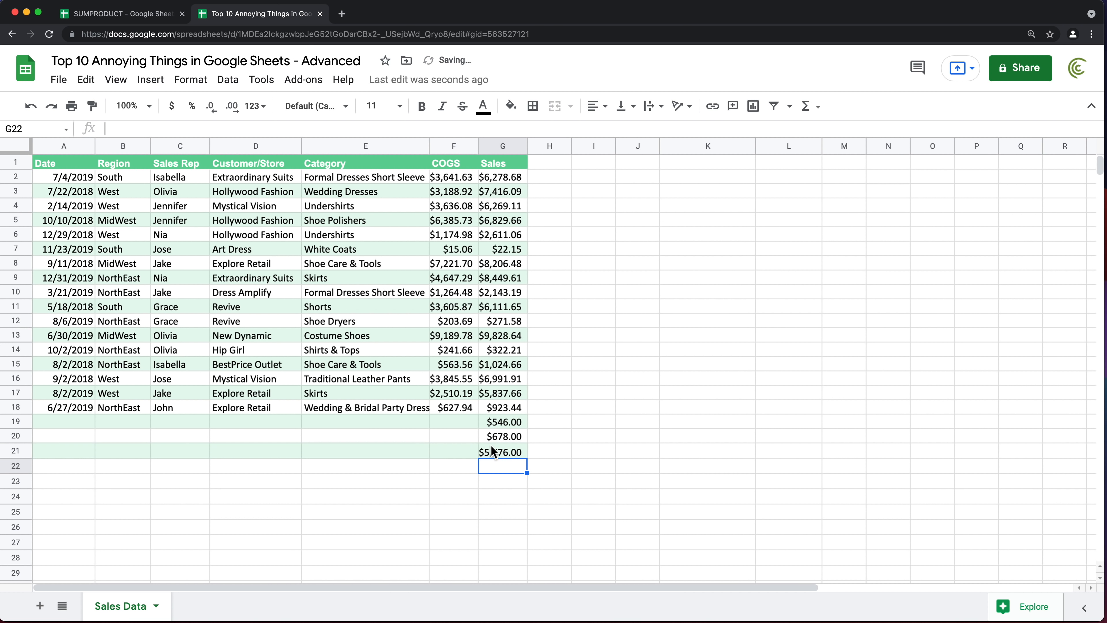
# - Undo the added sales values and the alternating colors applied to the sales table
pyautogui.moveTo(487, 167); pyautogui.dragTo(490, 392)
pyautogui.press('super+z')
pyautogui.press('super+z')
pyautogui.press('super+z')
pyautogui.press('super+z')
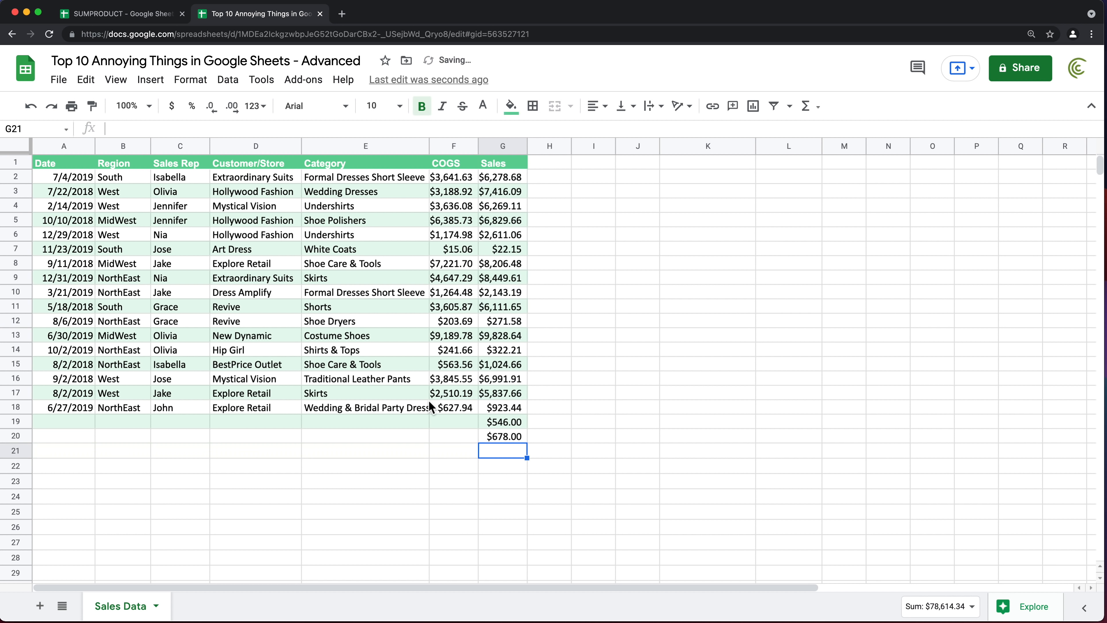
pyautogui.click(389, 233)
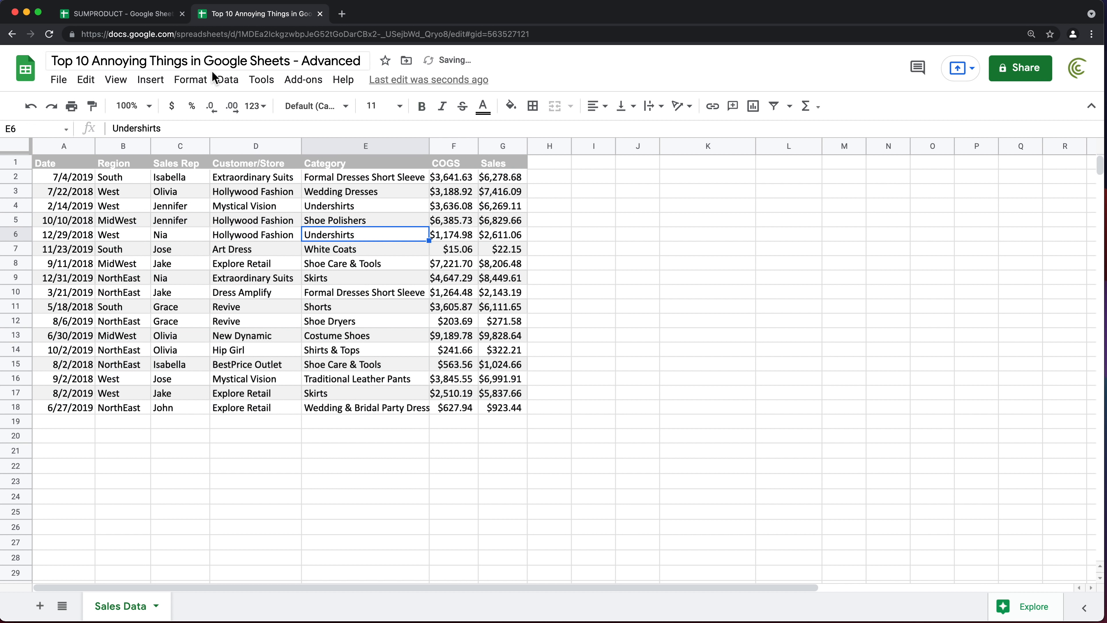
pyautogui.press('super+z')
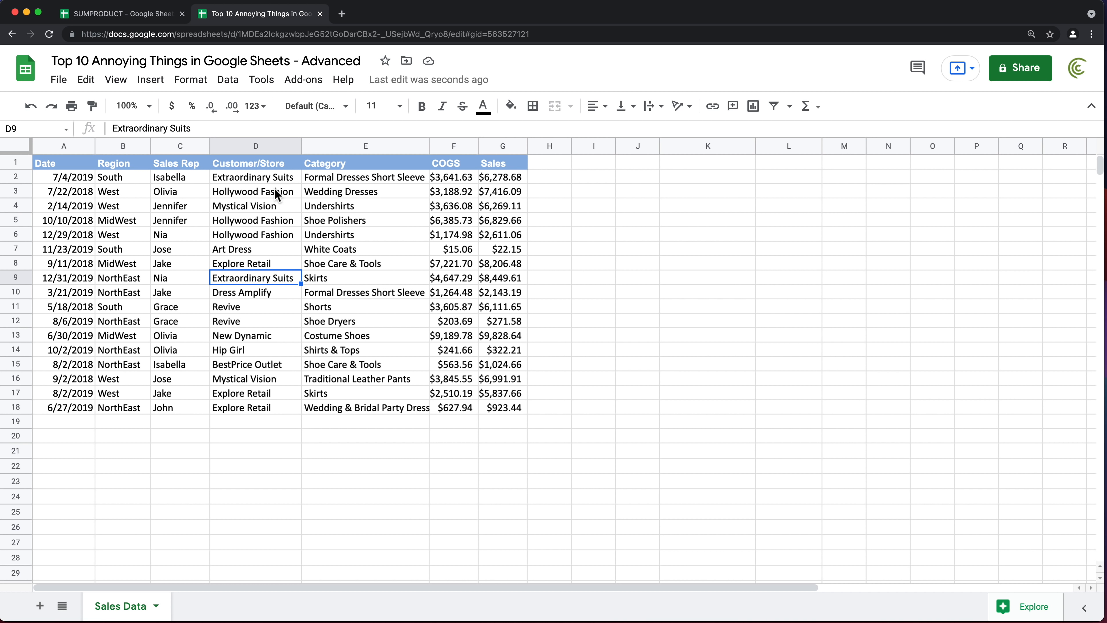
pyautogui.click(254, 162)
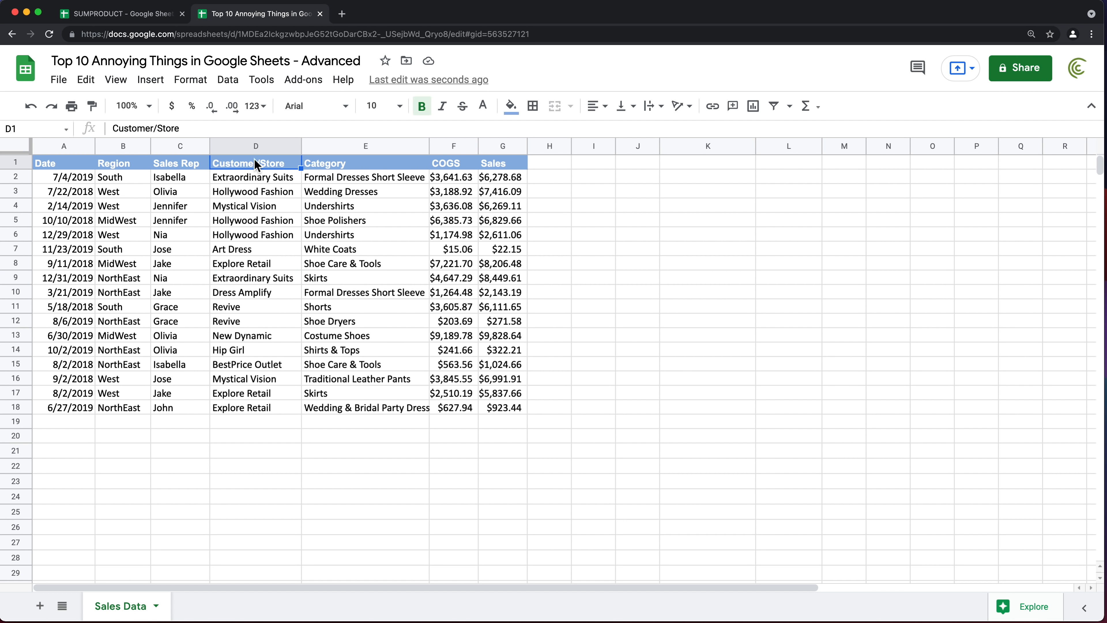
pyautogui.click(230, 81)
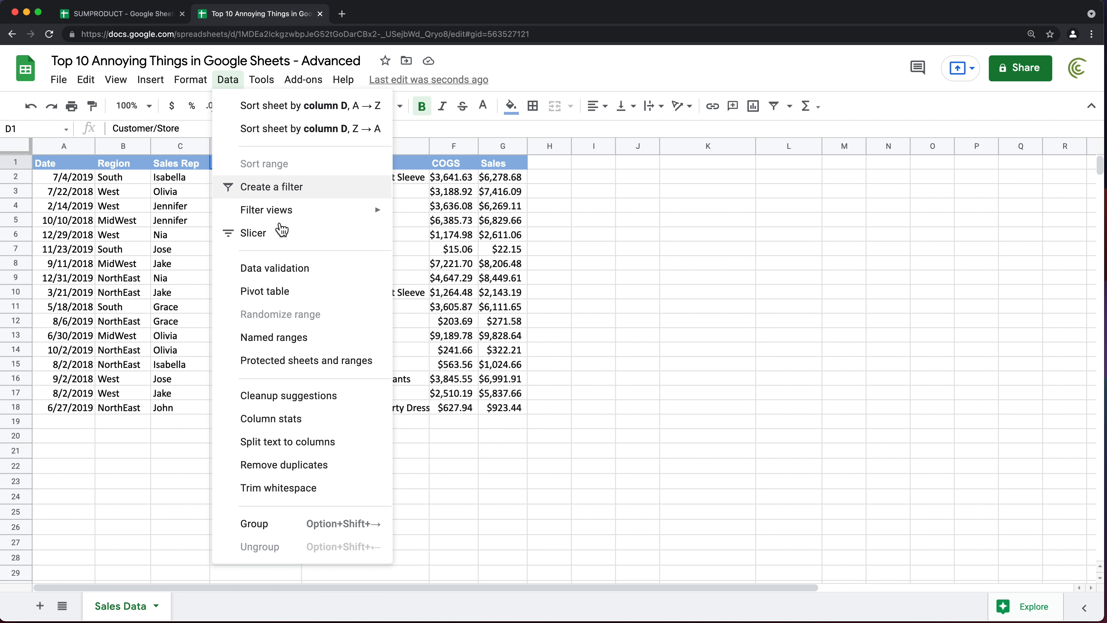
pyautogui.click(299, 290)
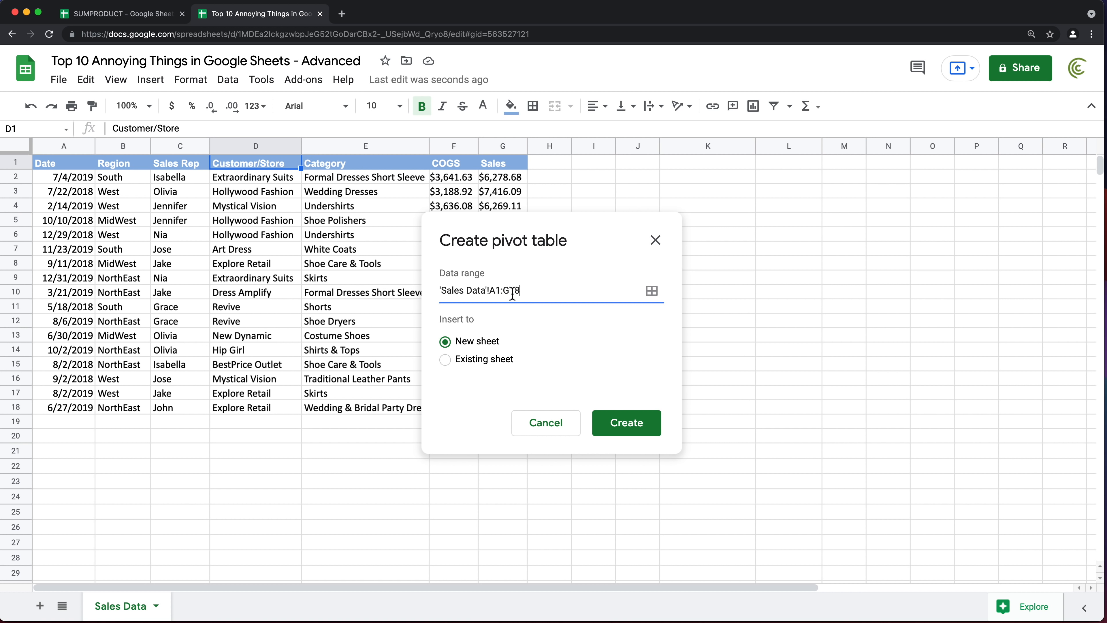
pyautogui.click(541, 291)
pyautogui.moveTo(513, 294); pyautogui.dragTo(569, 296)
pyautogui.press('BackSpace')
pyautogui.click(546, 423)
# - Create a pivot table on a new sheet from the data range 'Sales Data'!A1:G18
pyautogui.click(227, 80)
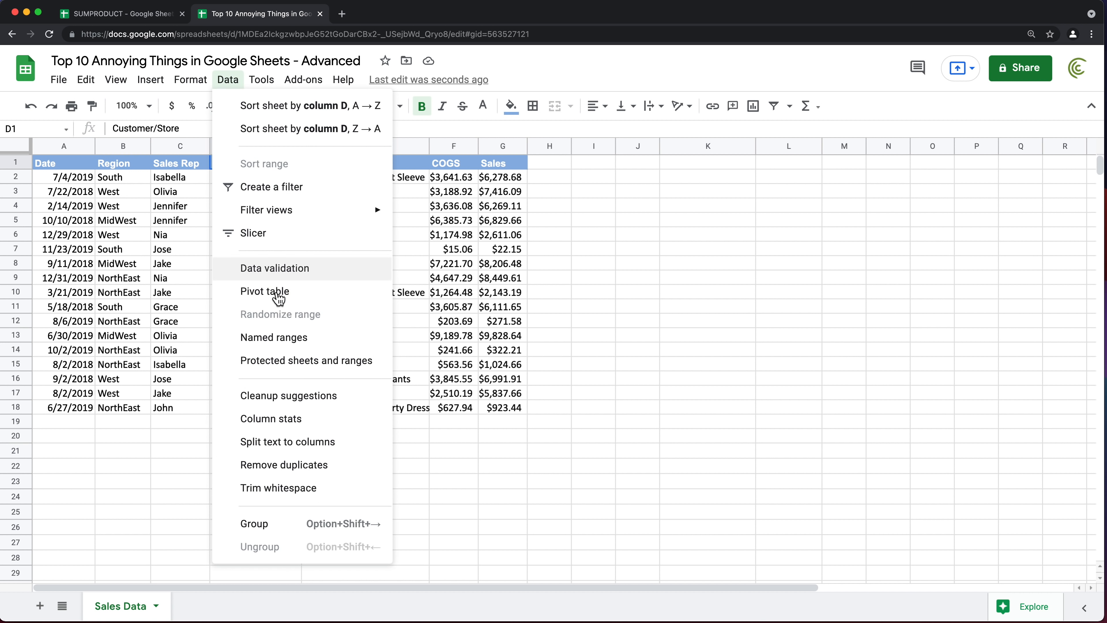
pyautogui.click(283, 292)
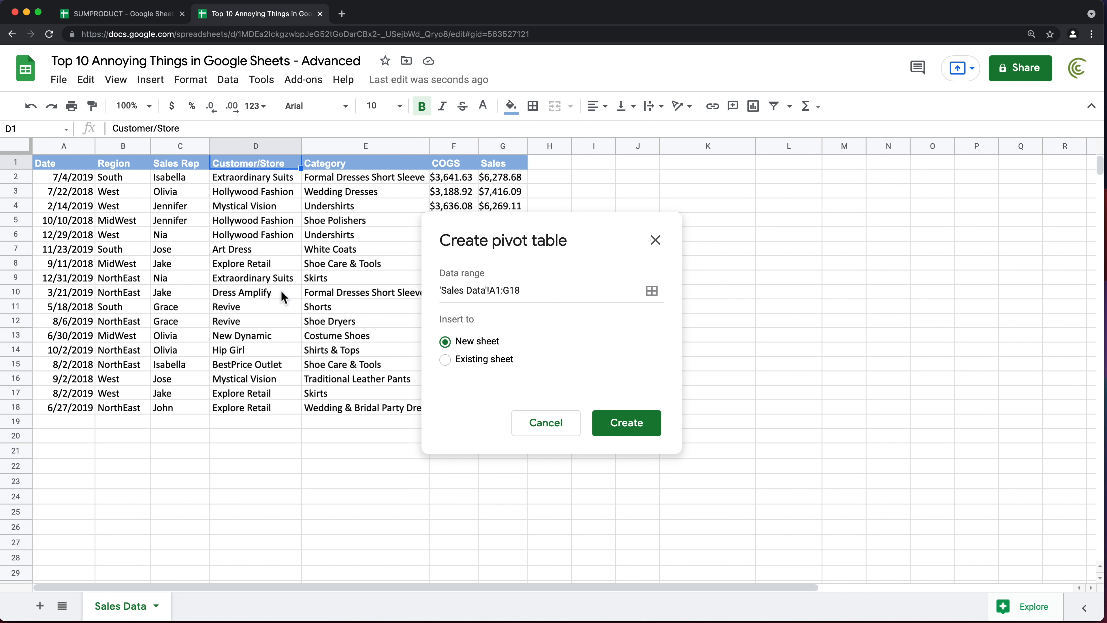
pyautogui.click(626, 425)
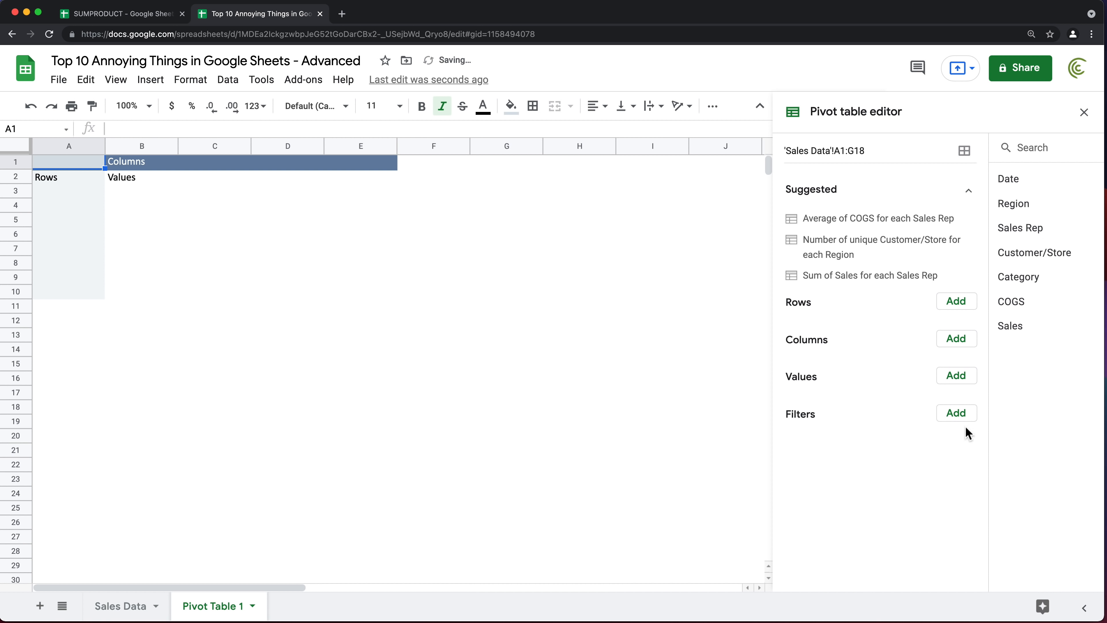
# - Set up the pivot table to sum Sales as values with Region as rows
pyautogui.click(956, 377)
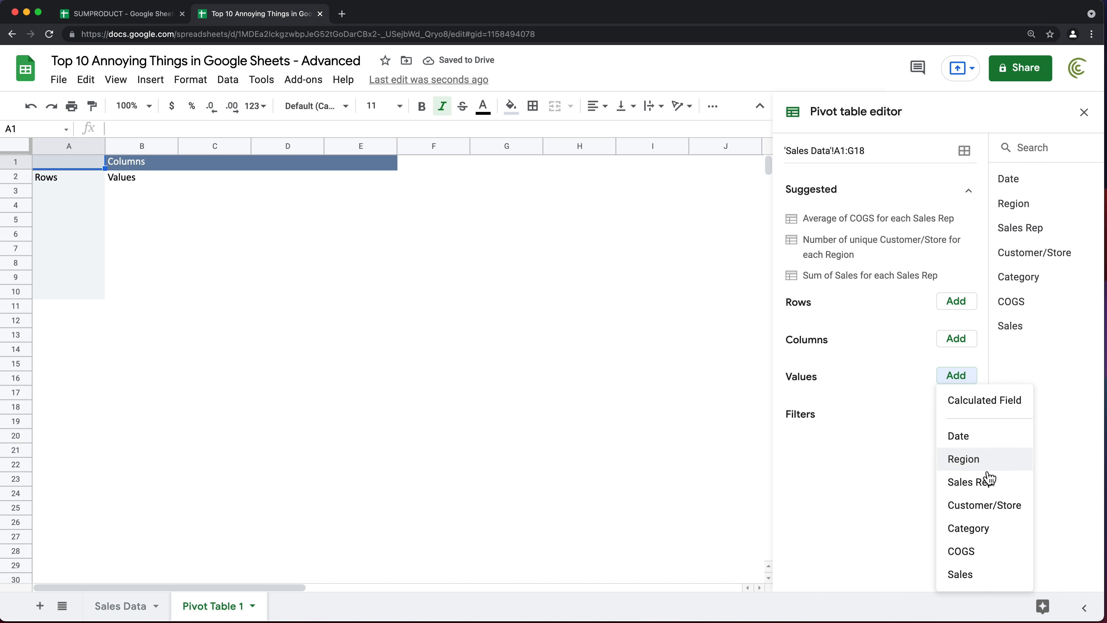
pyautogui.click(985, 577)
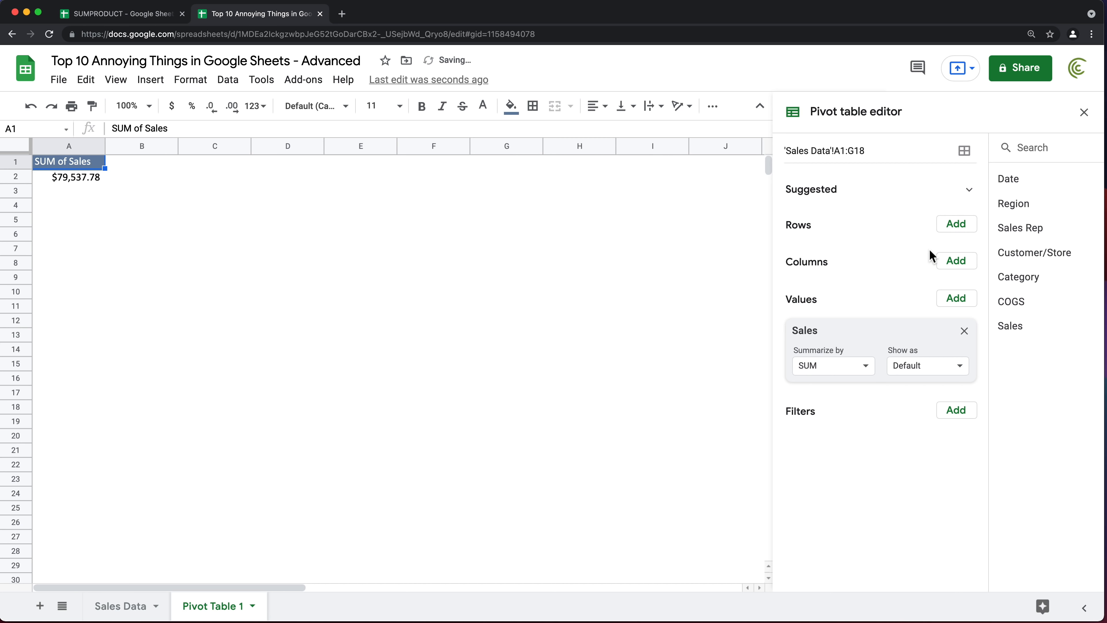
pyautogui.click(955, 225)
pyautogui.click(988, 278)
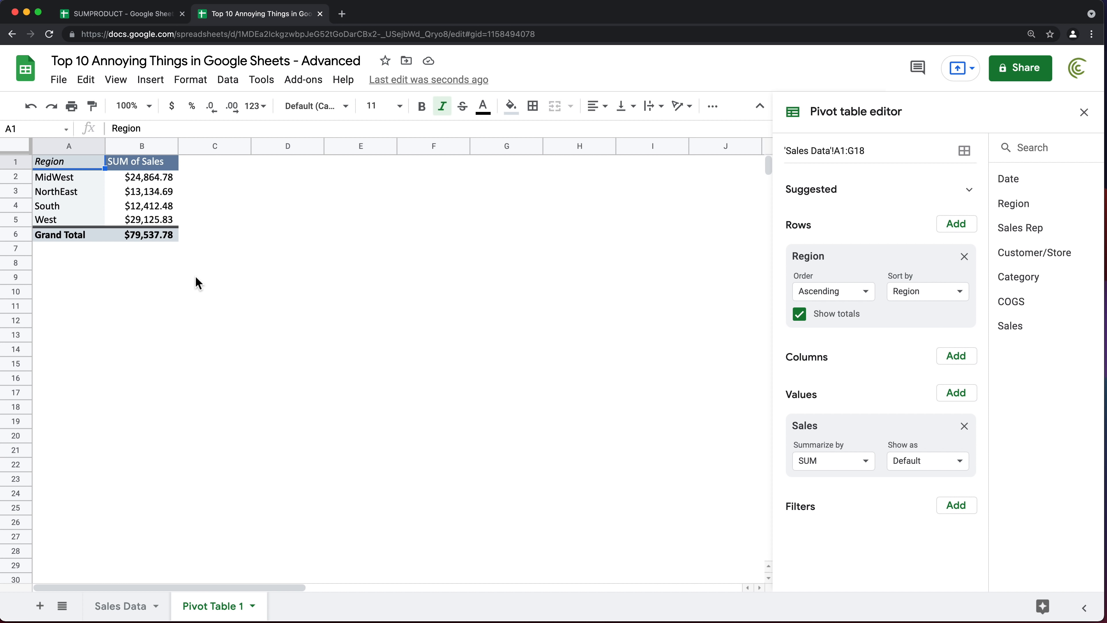
# - Add a slicer on the Sales Rep column for the pivot table and place it beside the table around columns D to F
pyautogui.click(136, 190)
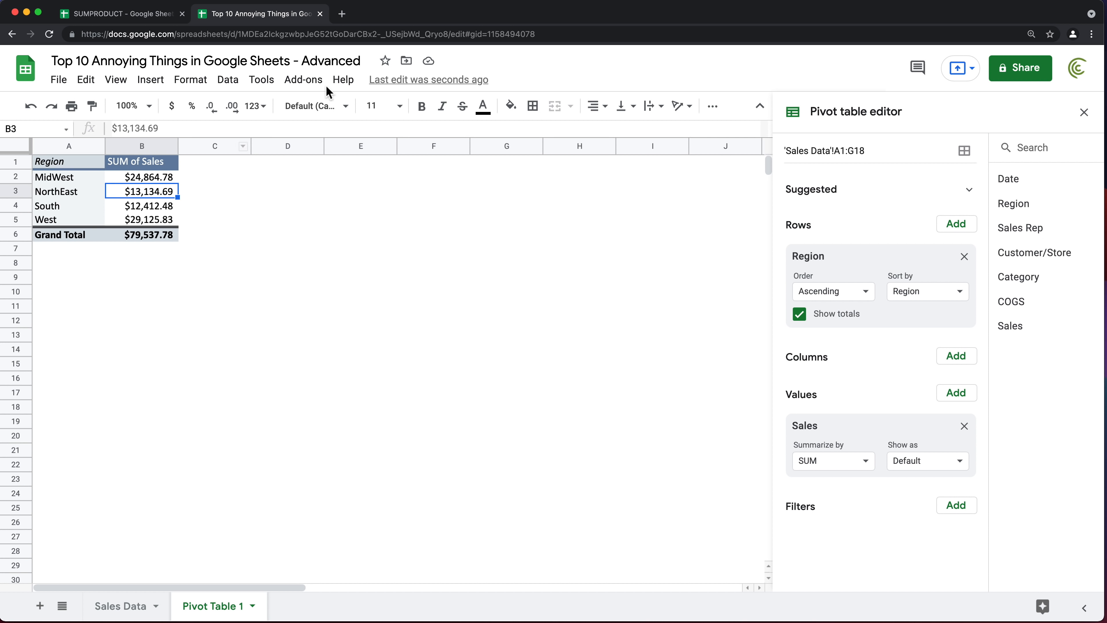
pyautogui.click(228, 83)
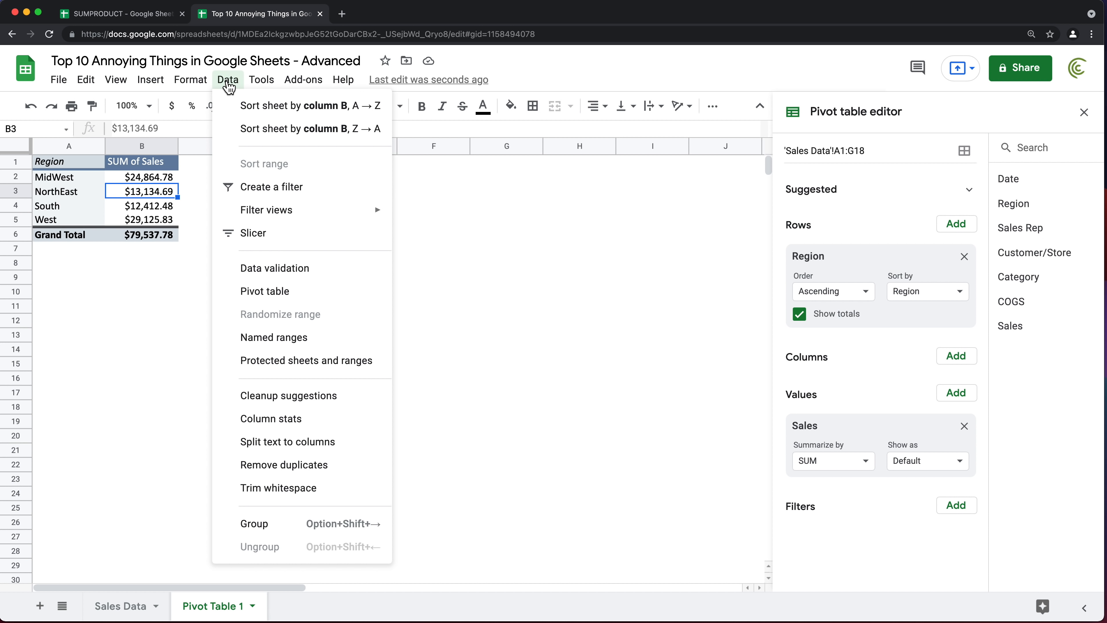
pyautogui.click(280, 239)
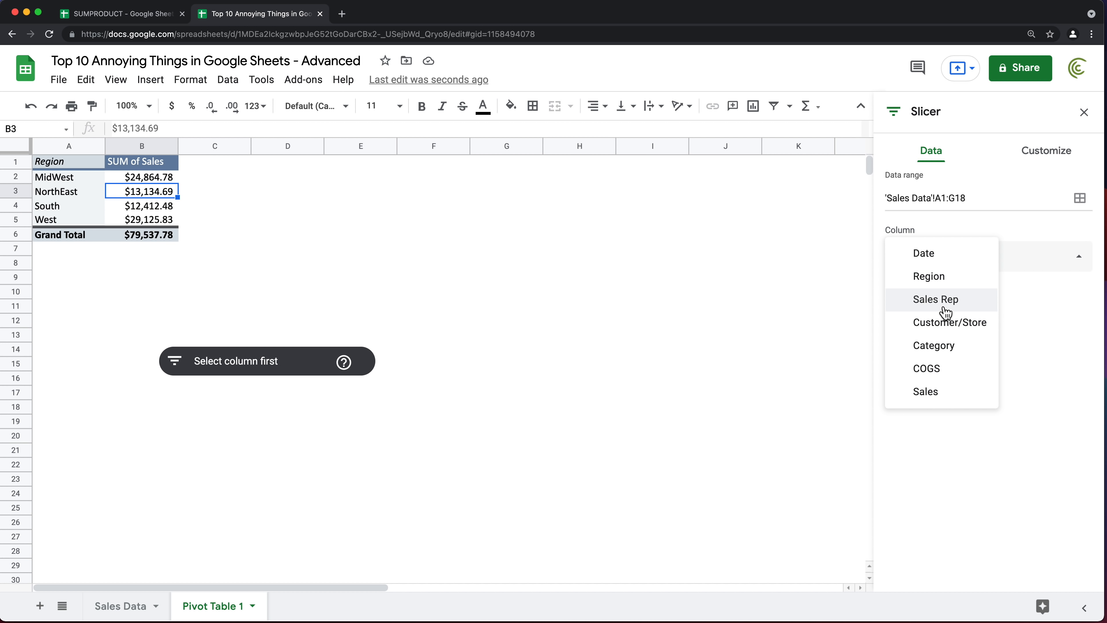
pyautogui.click(946, 312)
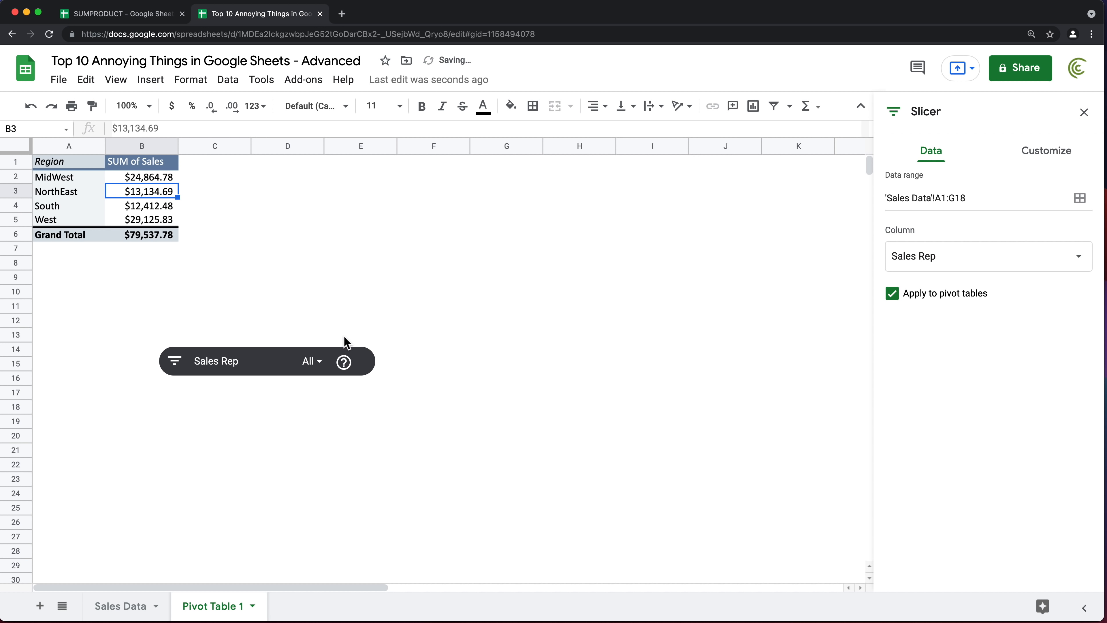
pyautogui.click(183, 360)
pyautogui.moveTo(199, 360); pyautogui.dragTo(316, 217)
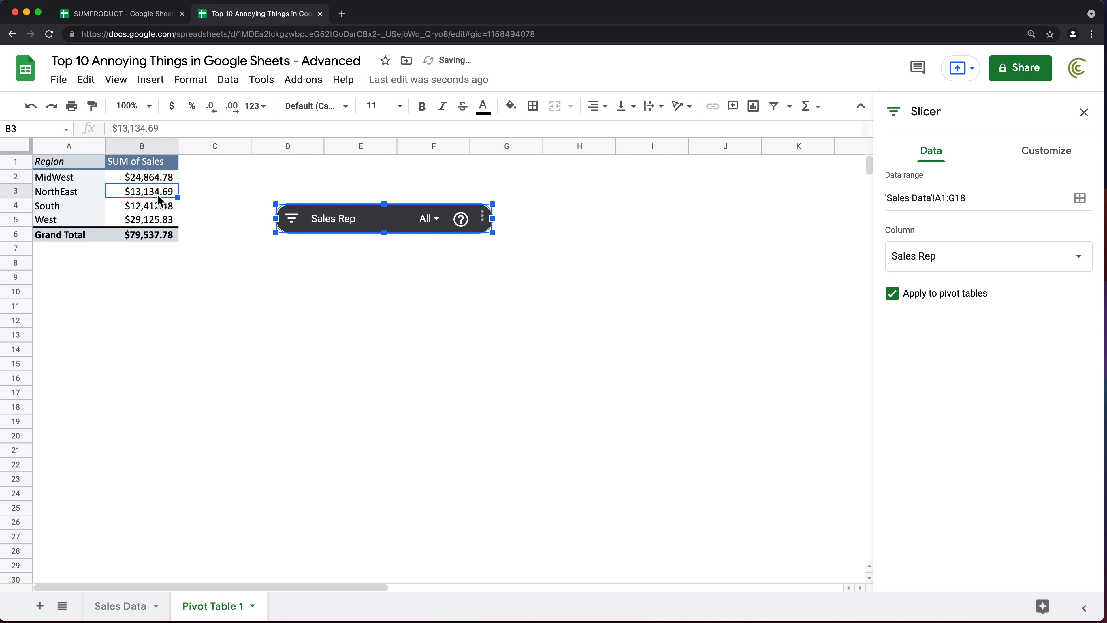
# - Filter the Sales Rep slicer to only the second sales rep in the value list
pyautogui.click(436, 219)
pyautogui.click(346, 278)
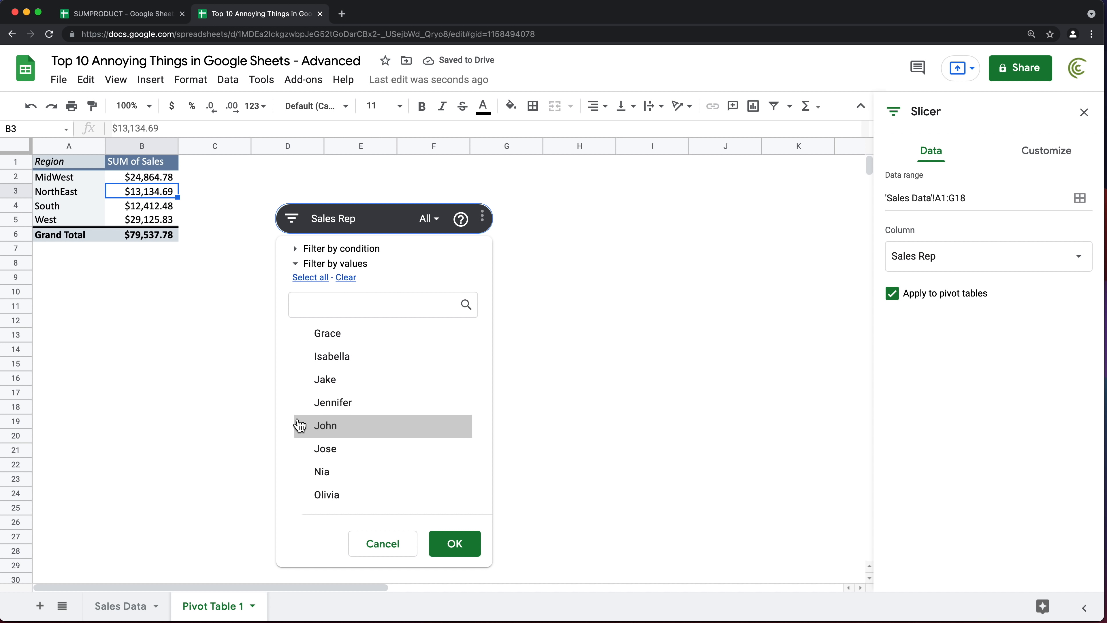
pyautogui.click(356, 362)
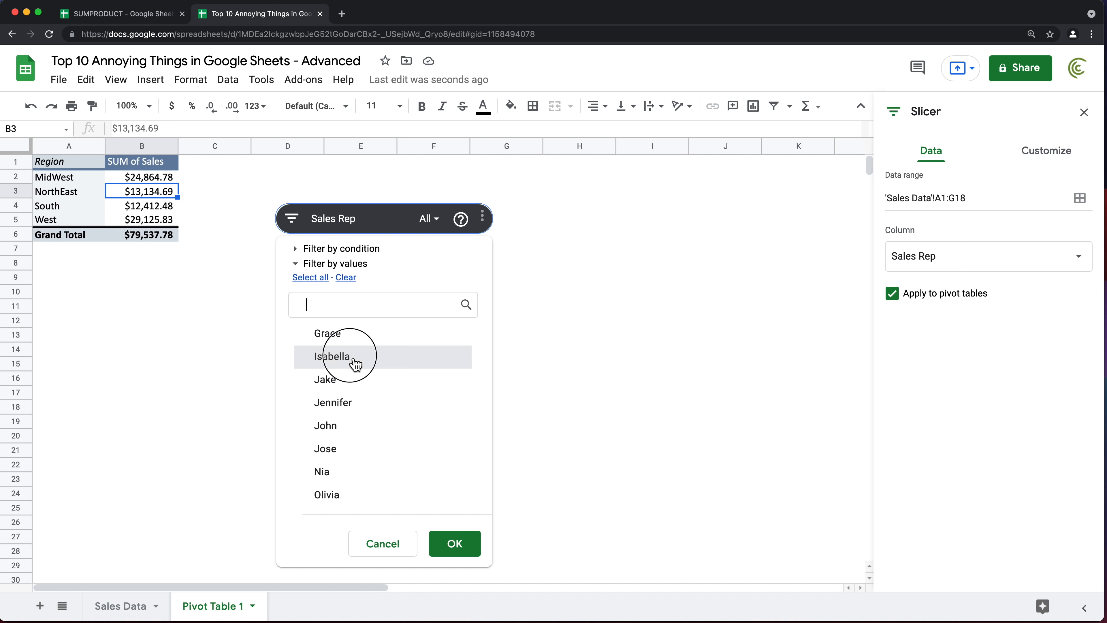
pyautogui.click(454, 544)
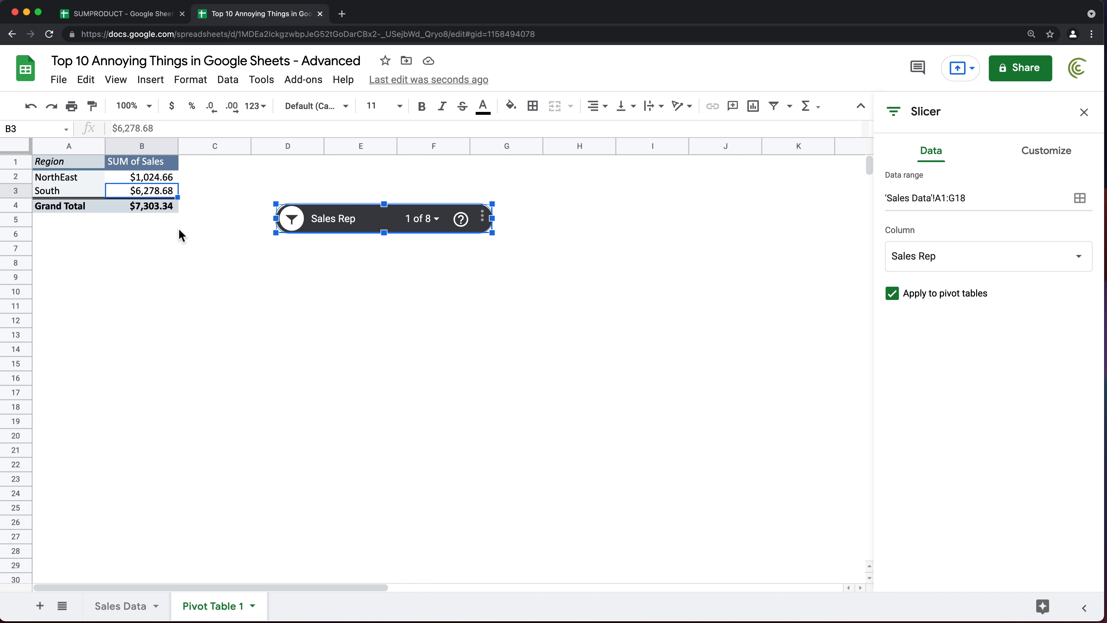
# - Reset the Sales Rep slicer to include all sales reps
pyautogui.click(431, 218)
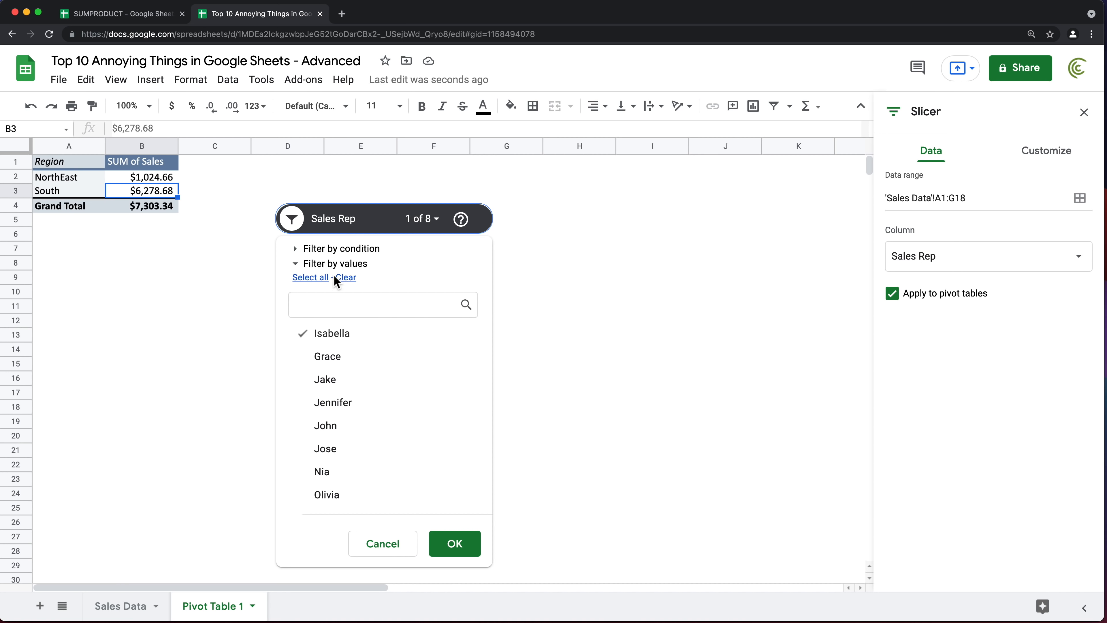
pyautogui.click(320, 277)
pyautogui.click(469, 543)
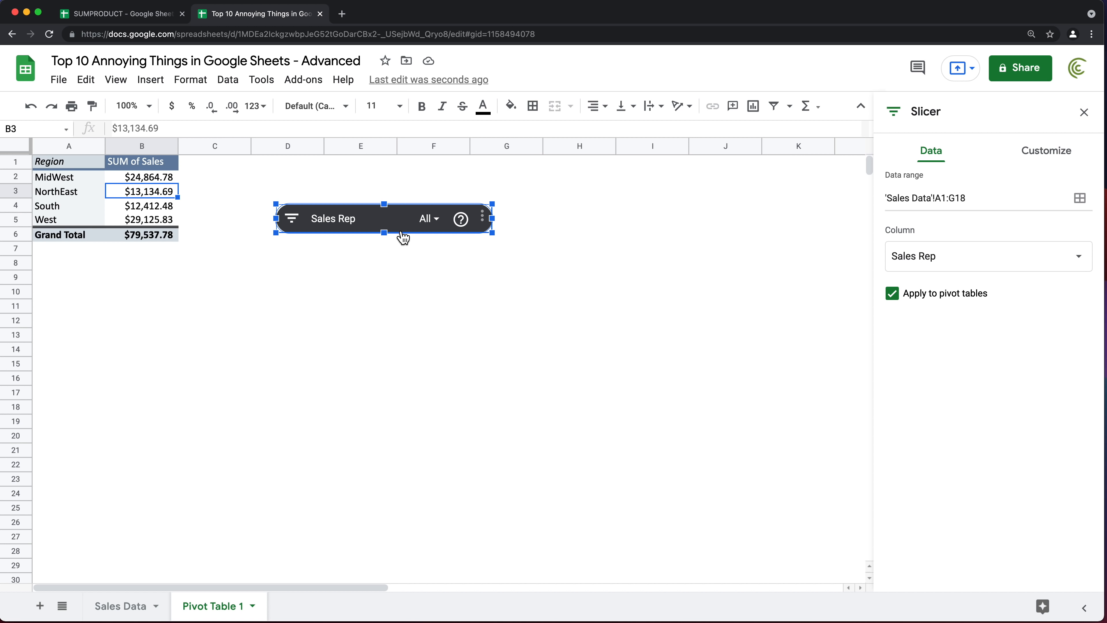
# - Move the Sales Rep slicer closer to the pivot table, across columns C to F at rows 2 and 3
pyautogui.click(100, 177)
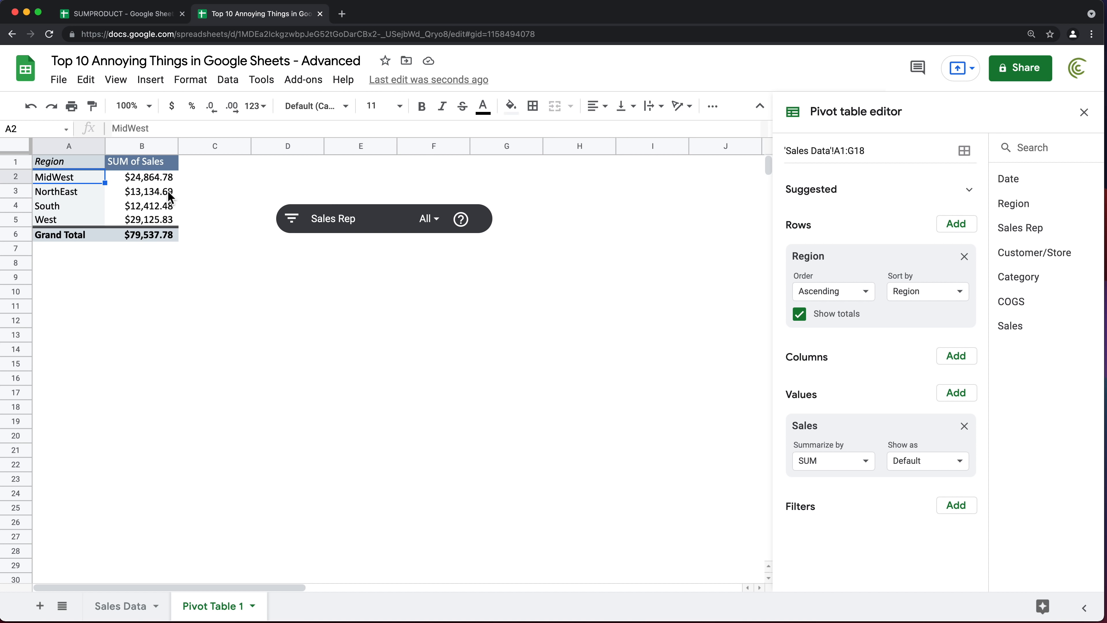
pyautogui.moveTo(877, 153); pyautogui.dragTo(747, 150)
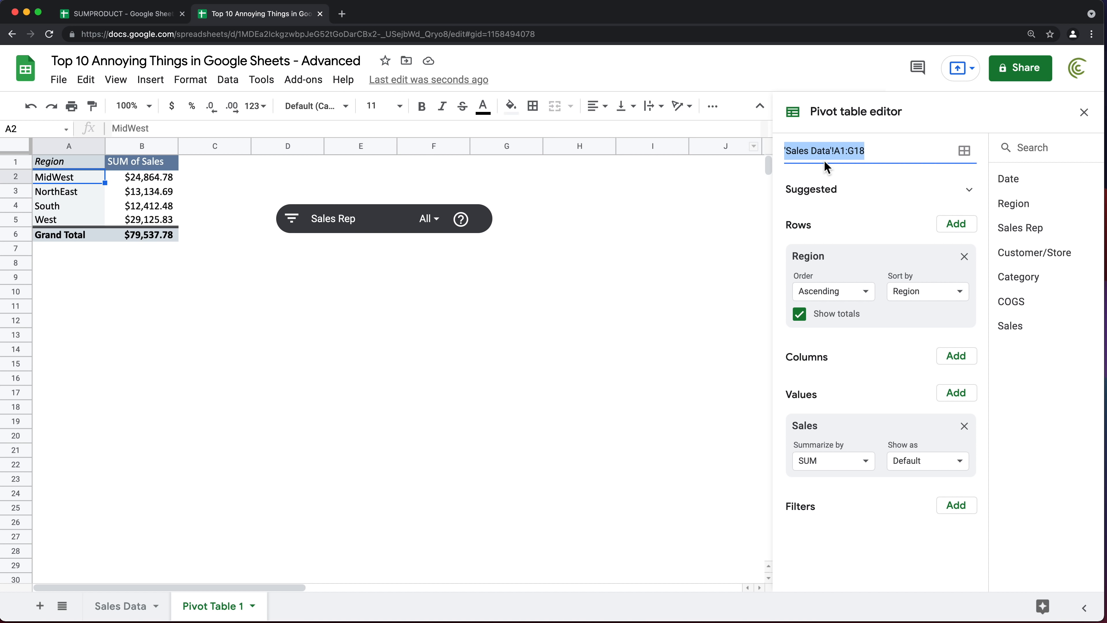
pyautogui.click(405, 210)
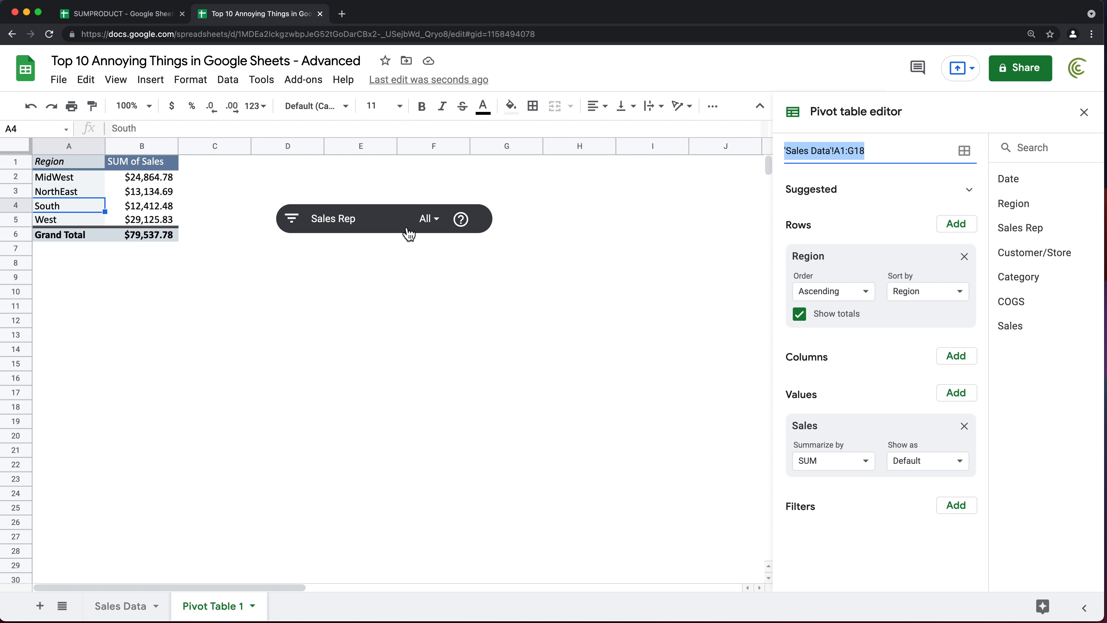
pyautogui.click(371, 216)
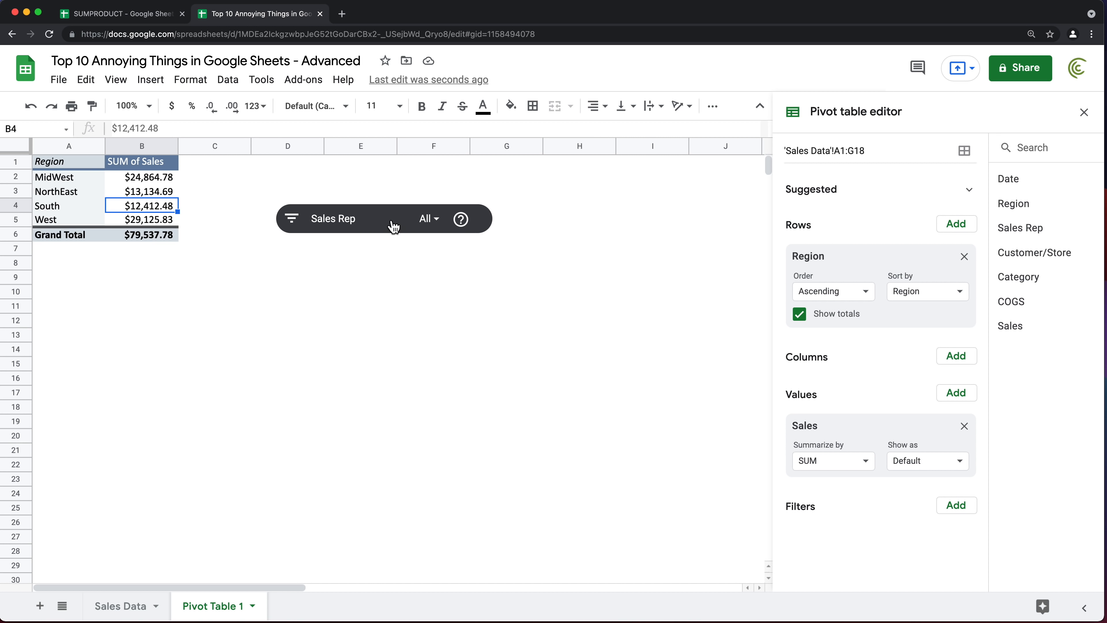
pyautogui.moveTo(375, 226); pyautogui.dragTo(358, 222)
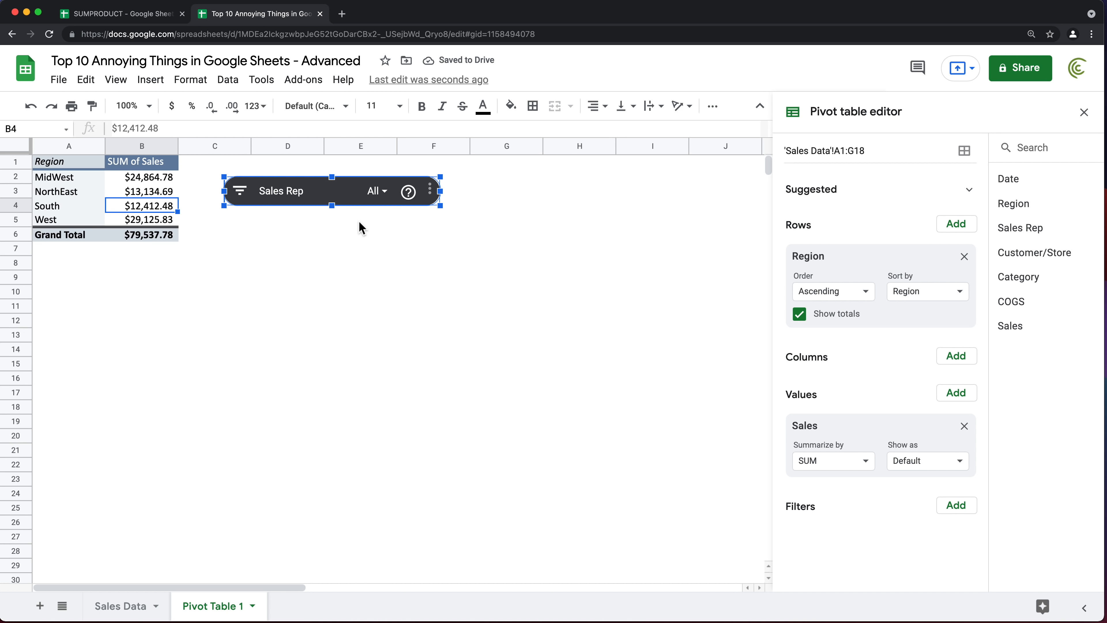
# - Check the last record and the empty rows below it on the Sales Data sheet against the pivot table and slicer
pyautogui.click(93, 181)
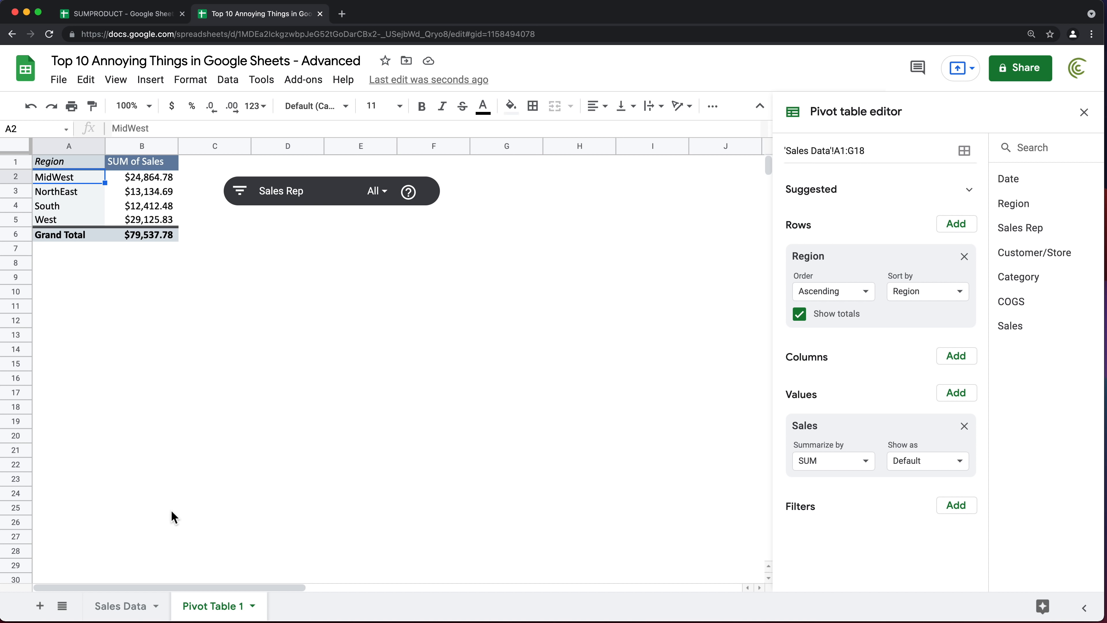
pyautogui.click(116, 607)
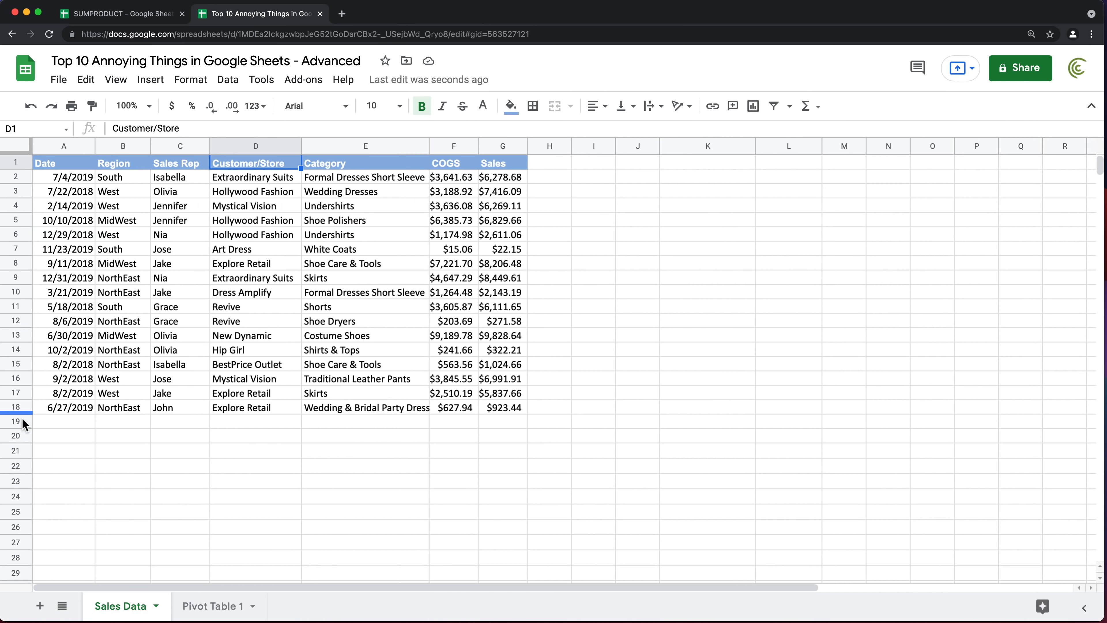
pyautogui.moveTo(52, 410); pyautogui.dragTo(521, 501)
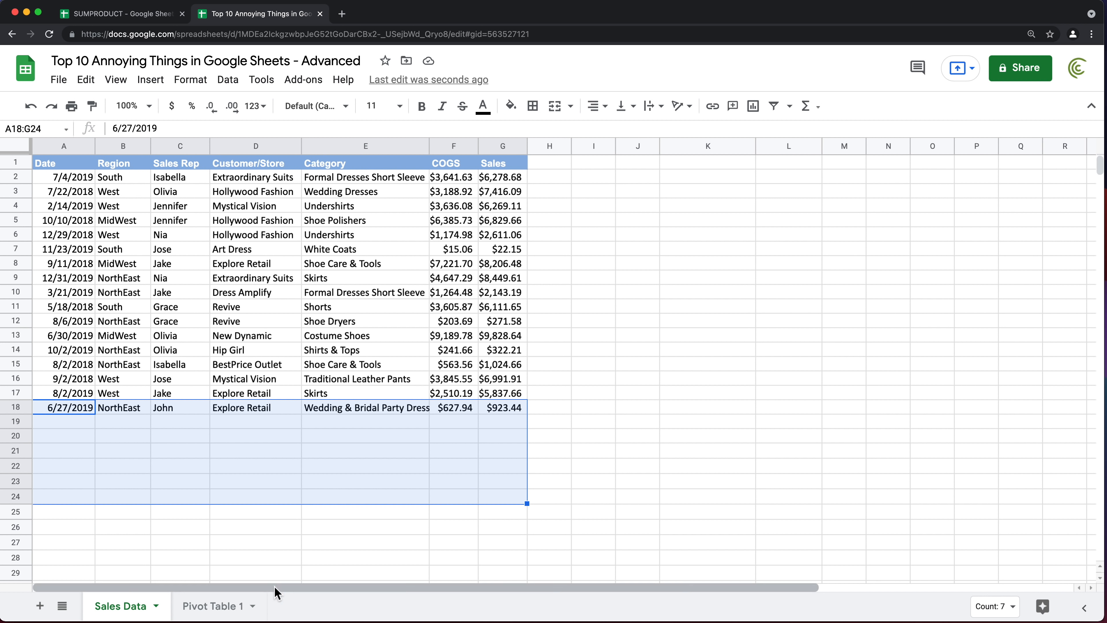
pyautogui.click(225, 611)
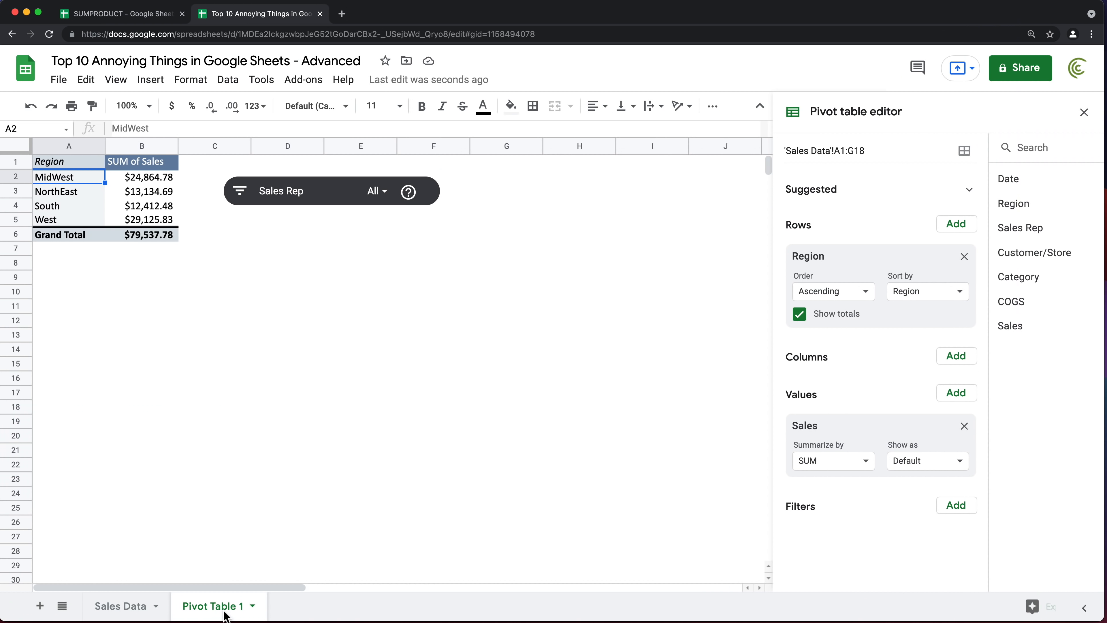
pyautogui.click(145, 182)
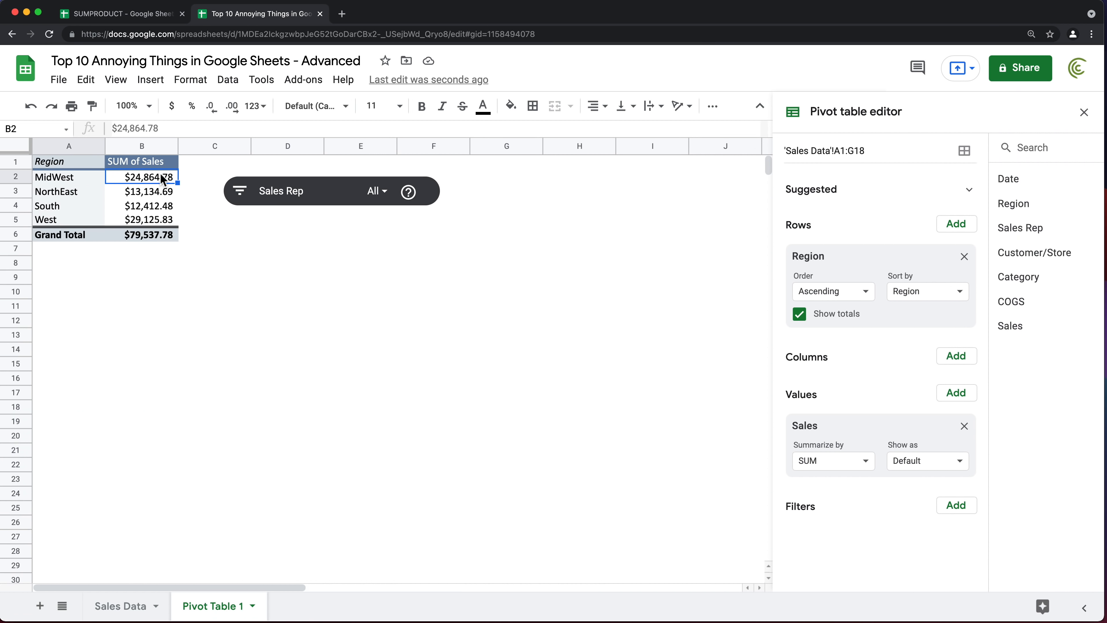
pyautogui.click(354, 190)
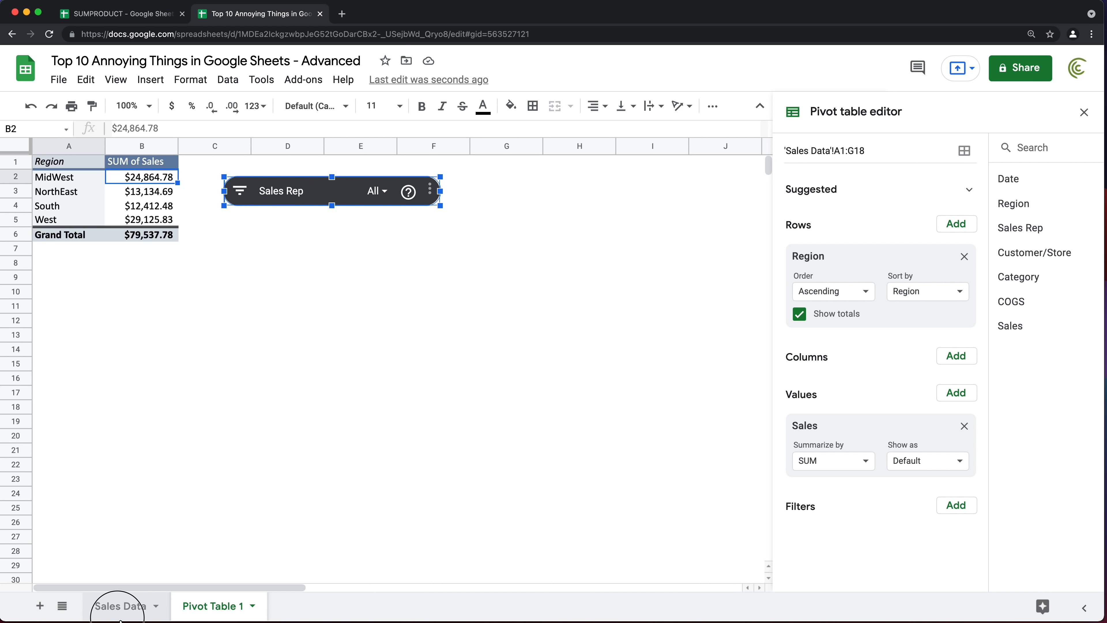
# - Check columns A to G on the Sales Data sheet and set the pivot table's source range to 'Sales Data'!A1:G
pyautogui.click(120, 607)
pyautogui.moveTo(67, 149); pyautogui.dragTo(519, 148)
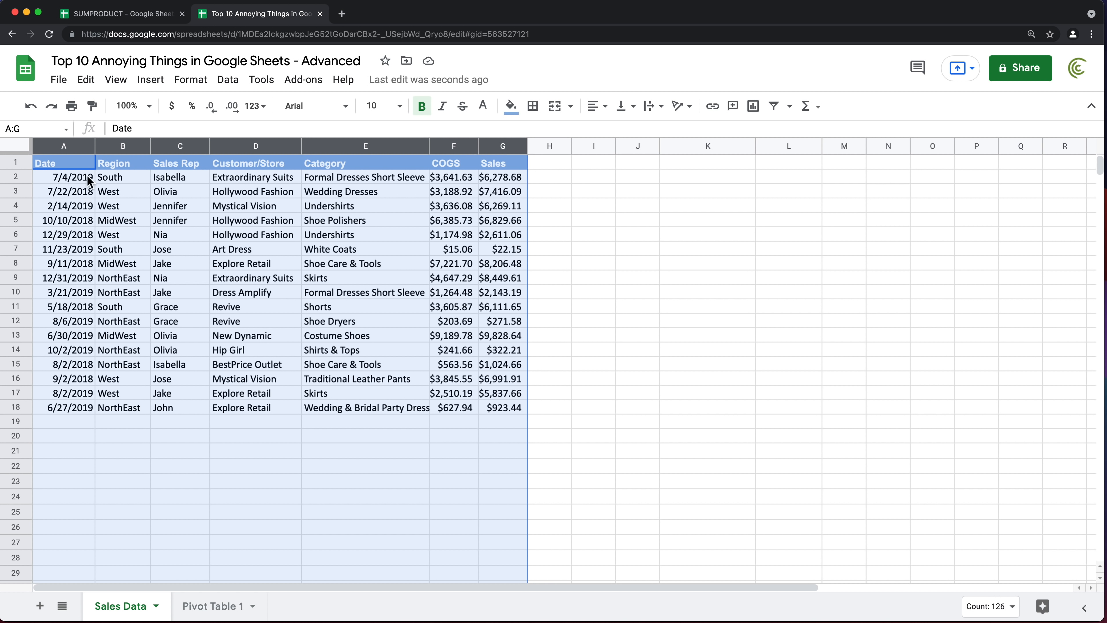
pyautogui.click(199, 606)
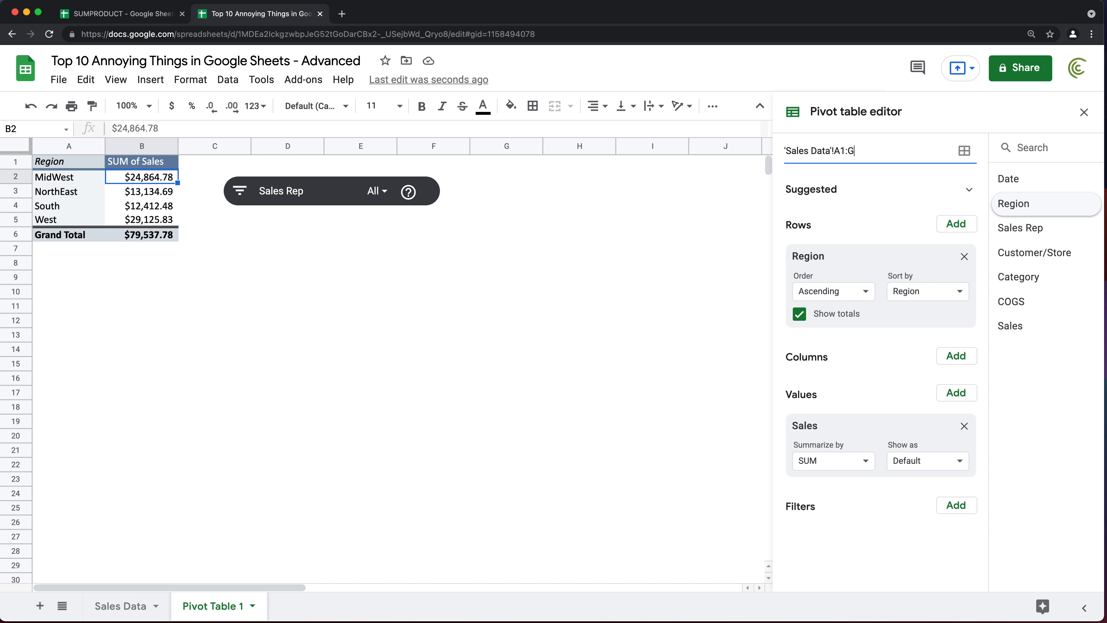
pyautogui.press('Return')
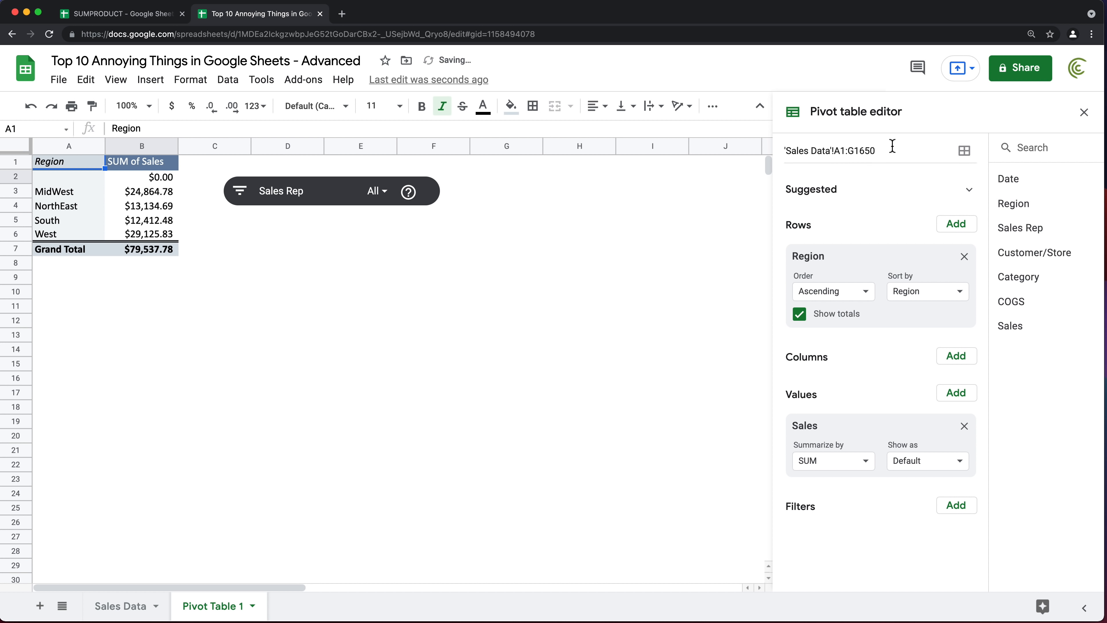
# - Set the pivot table's source range to the whole columns 'Sales Data'!A:G
pyautogui.moveTo(857, 156); pyautogui.dragTo(905, 153)
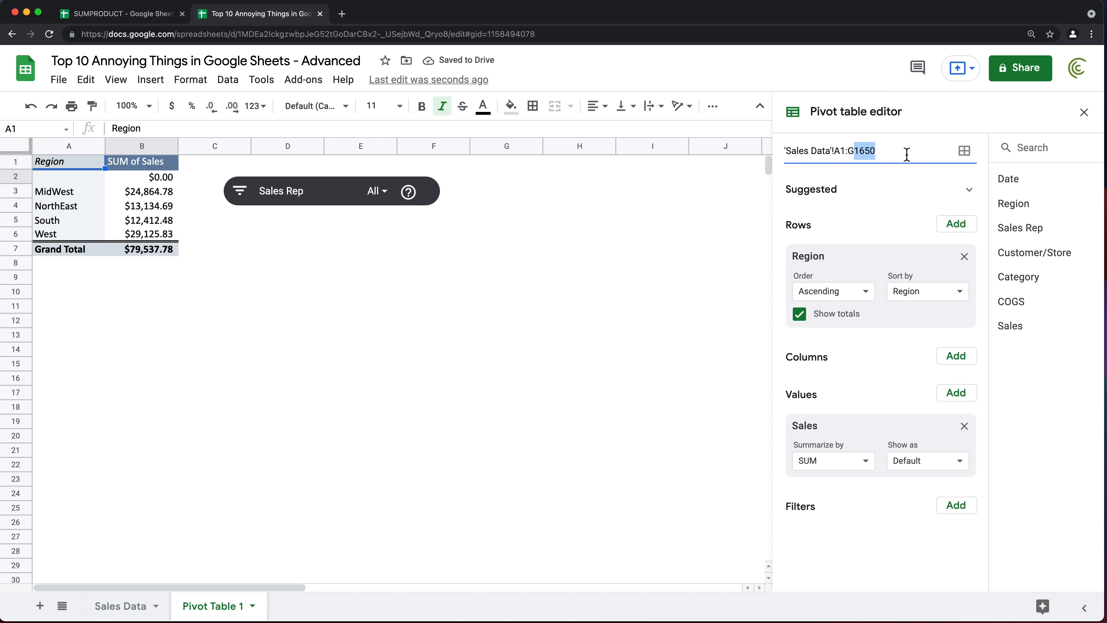
pyautogui.press('BackSpace')
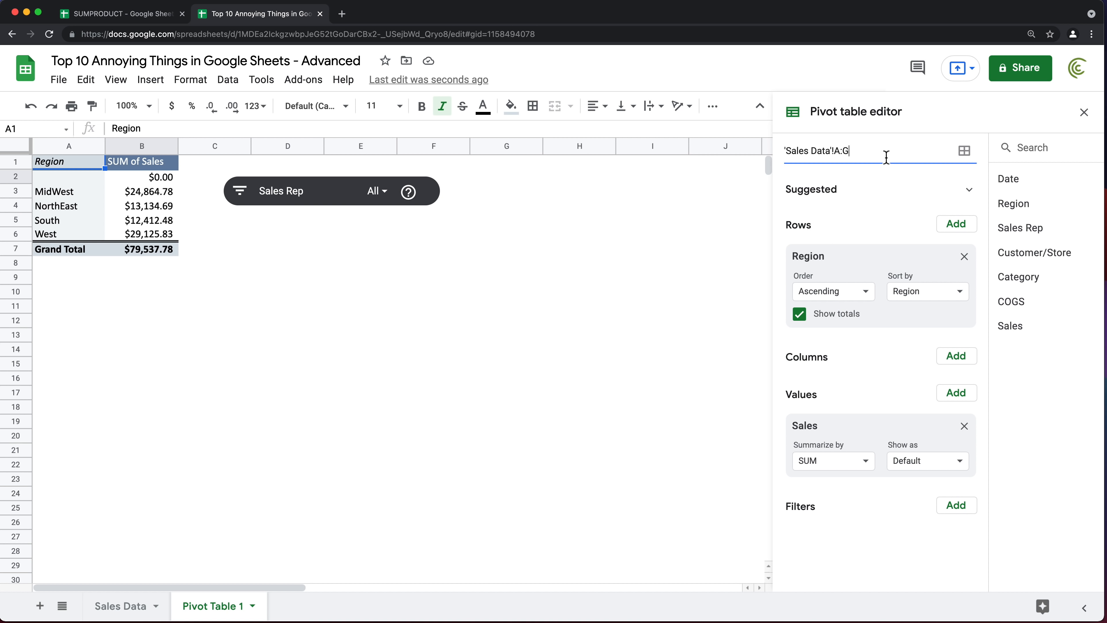
pyautogui.press('Return')
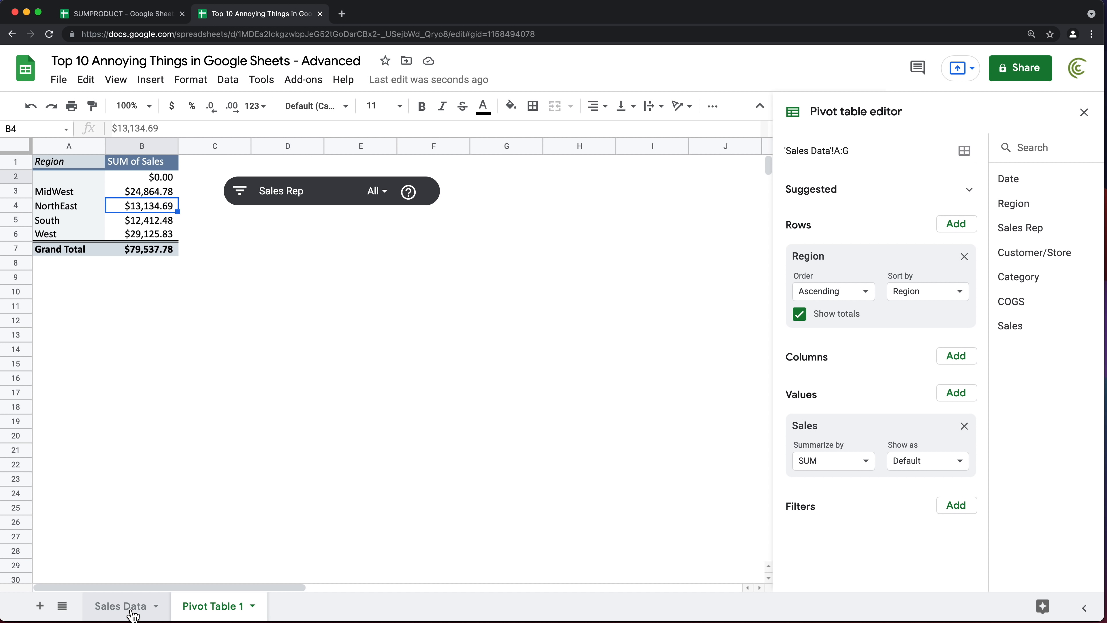
# - Review the header row on the Sales Data sheet and return to the pivot table
pyautogui.click(132, 609)
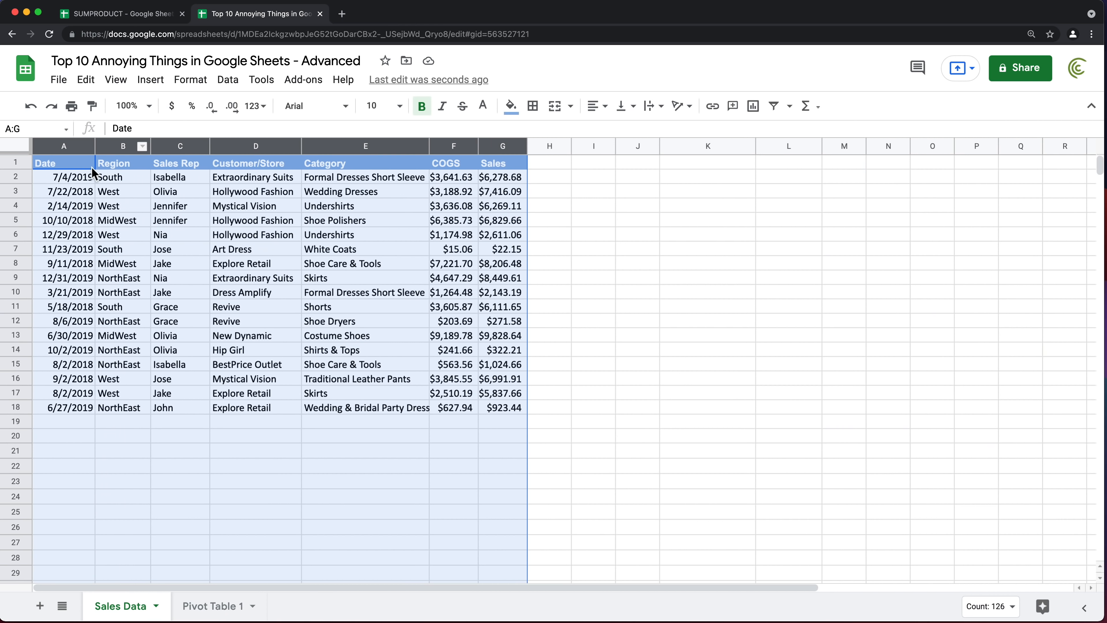
pyautogui.click(9, 165)
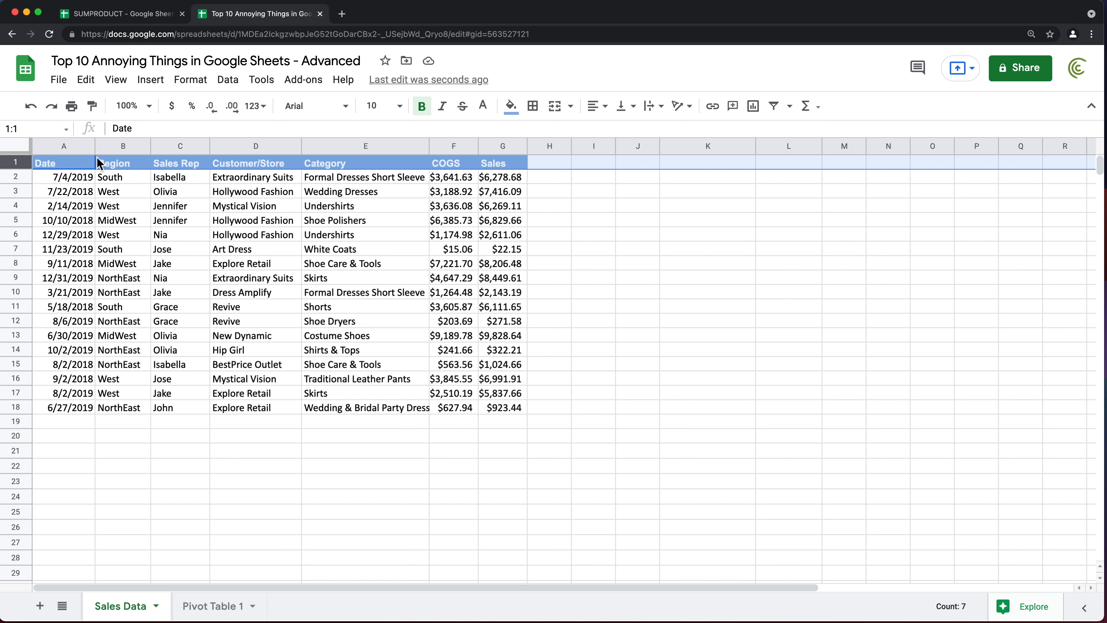
pyautogui.click(112, 191)
pyautogui.click(214, 606)
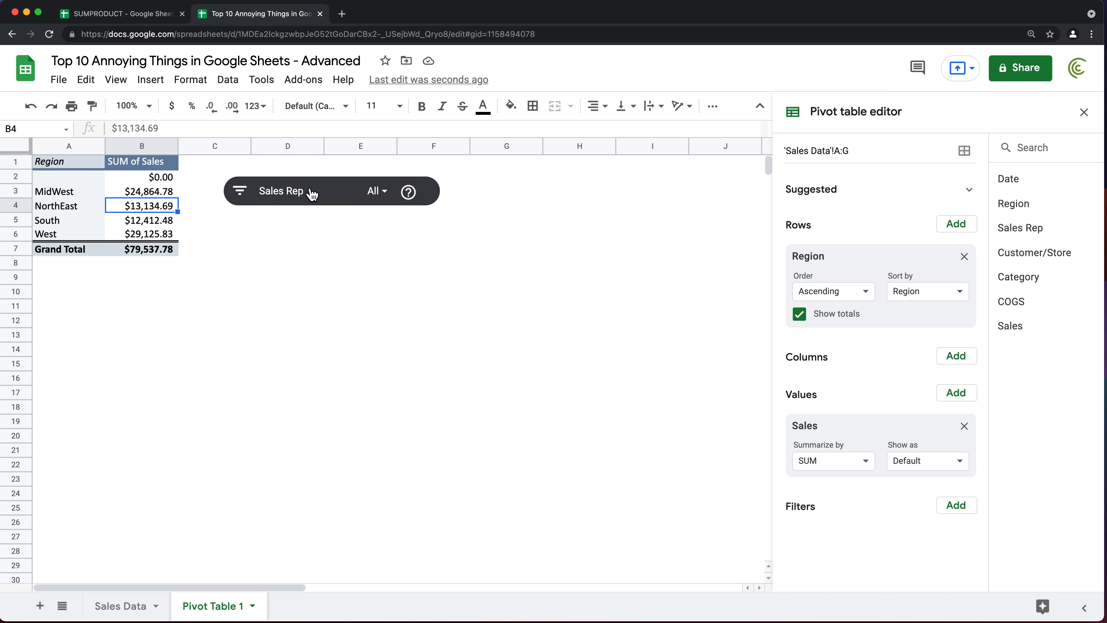
# - Try to set the Sales Rep slicer's data range to 'Sales Data'!A:G, and close the slicer settings
pyautogui.click(341, 190)
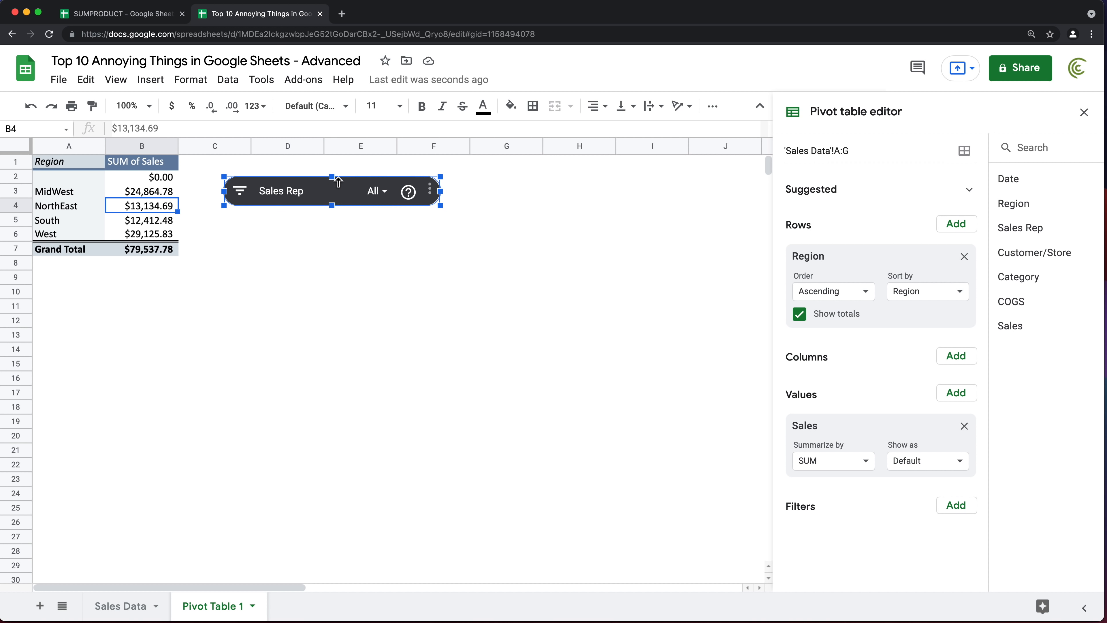
pyautogui.click(430, 189)
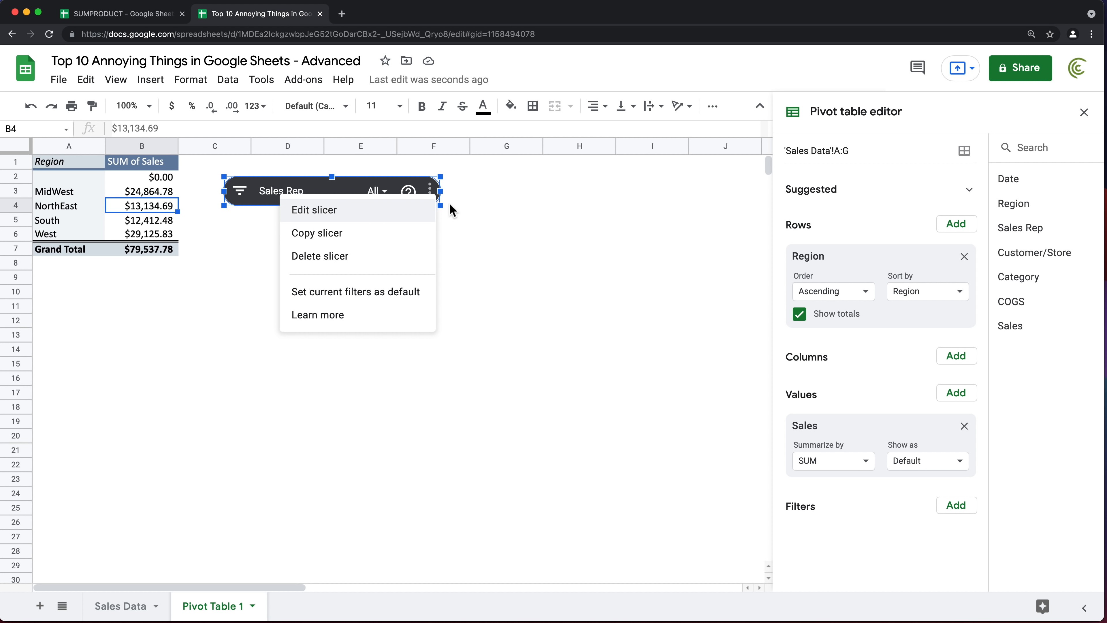
pyautogui.click(353, 225)
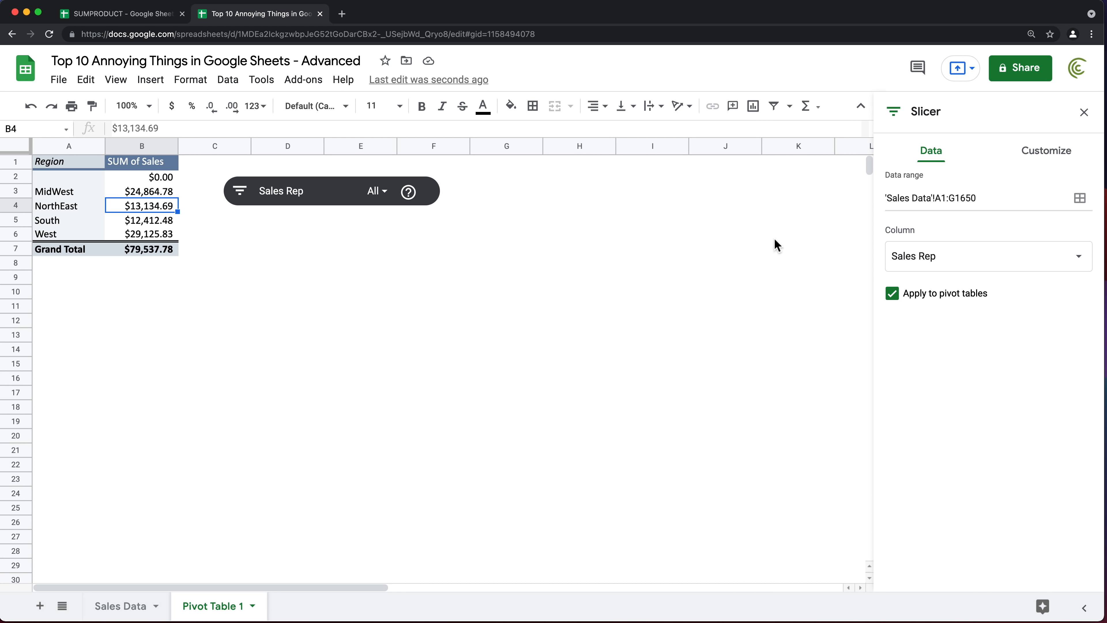
pyautogui.click(947, 199)
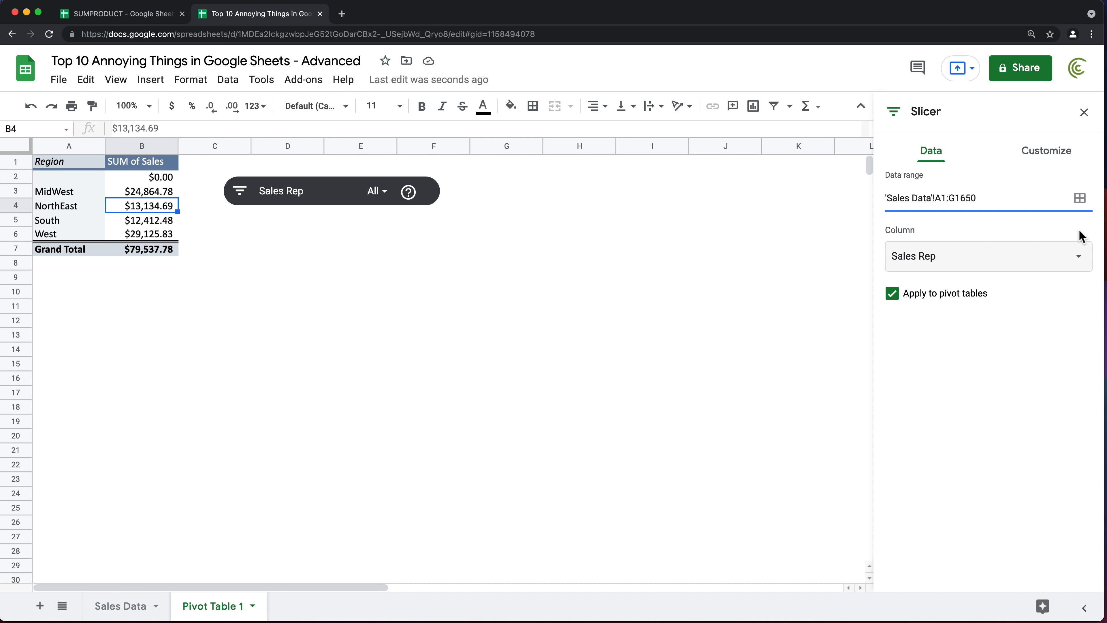
pyautogui.press('BackSpace')
pyautogui.moveTo(971, 199); pyautogui.dragTo(950, 198)
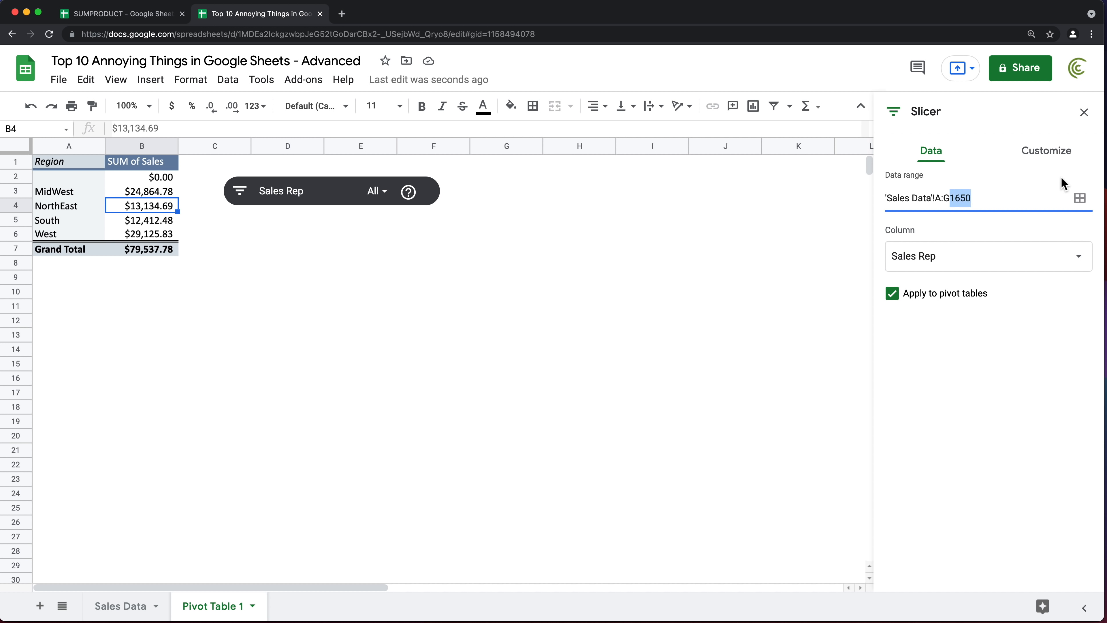
pyautogui.press('BackSpace')
pyautogui.press('Return')
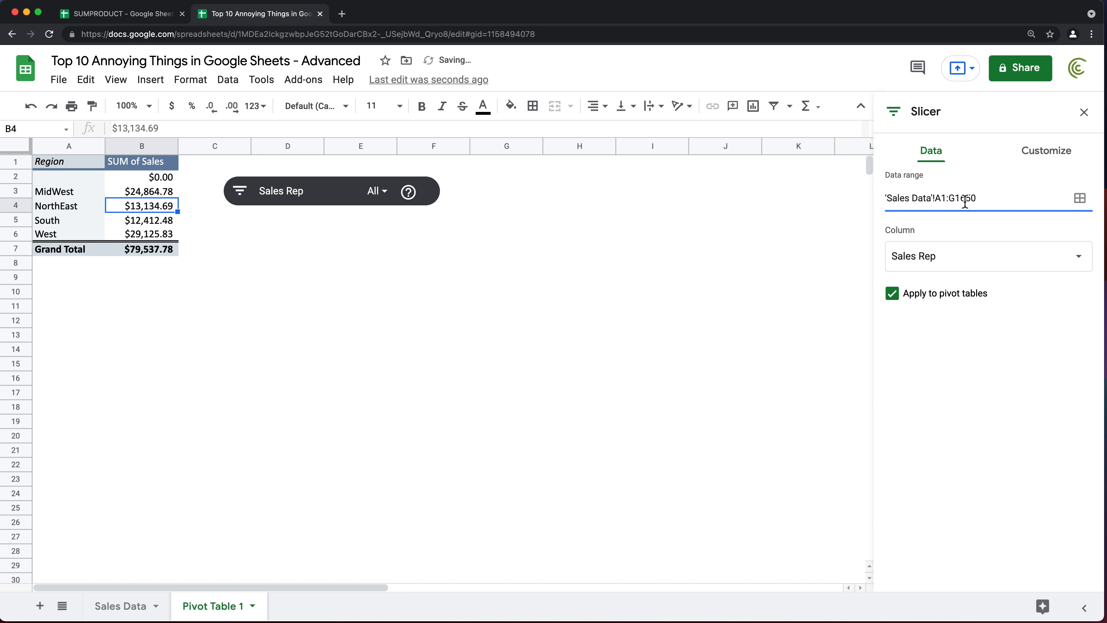
pyautogui.moveTo(961, 197); pyautogui.dragTo(1015, 199)
pyautogui.click(1007, 206)
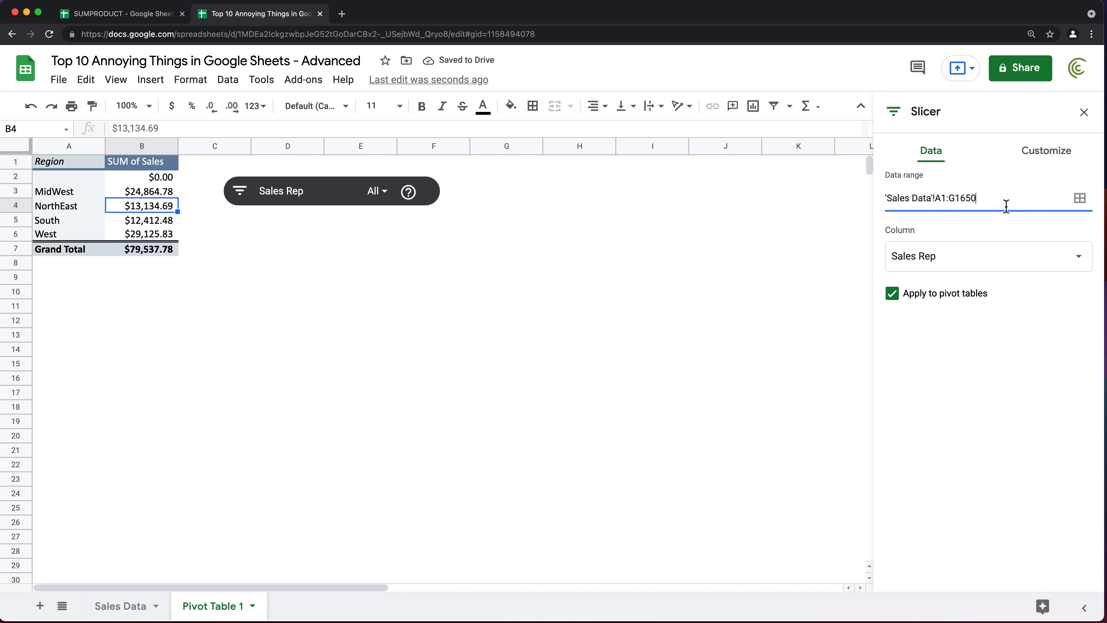
pyautogui.click(1085, 113)
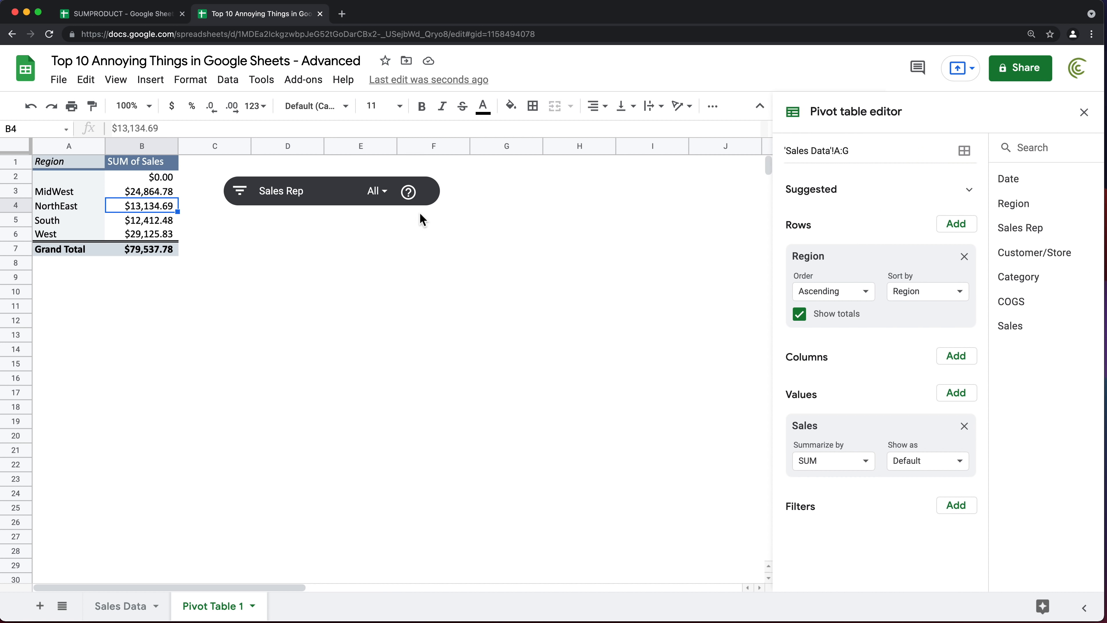
# - Add a pivot table filter on Region with the condition "Is not empty" to exclude the blank region row
pyautogui.click(140, 220)
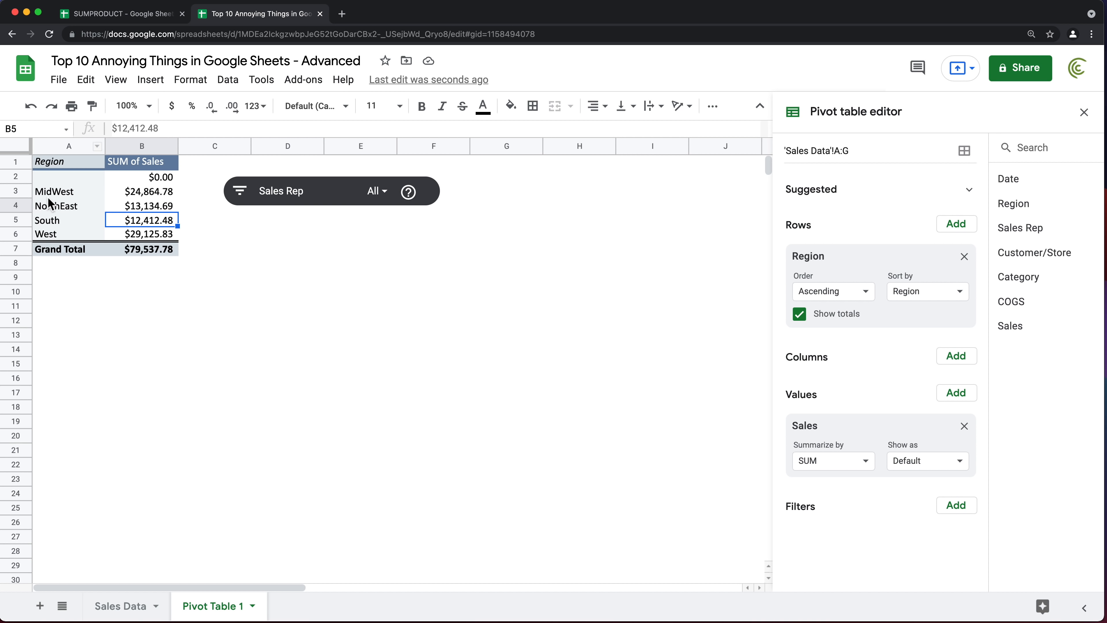
pyautogui.moveTo(63, 178); pyautogui.dragTo(113, 183)
pyautogui.click(139, 207)
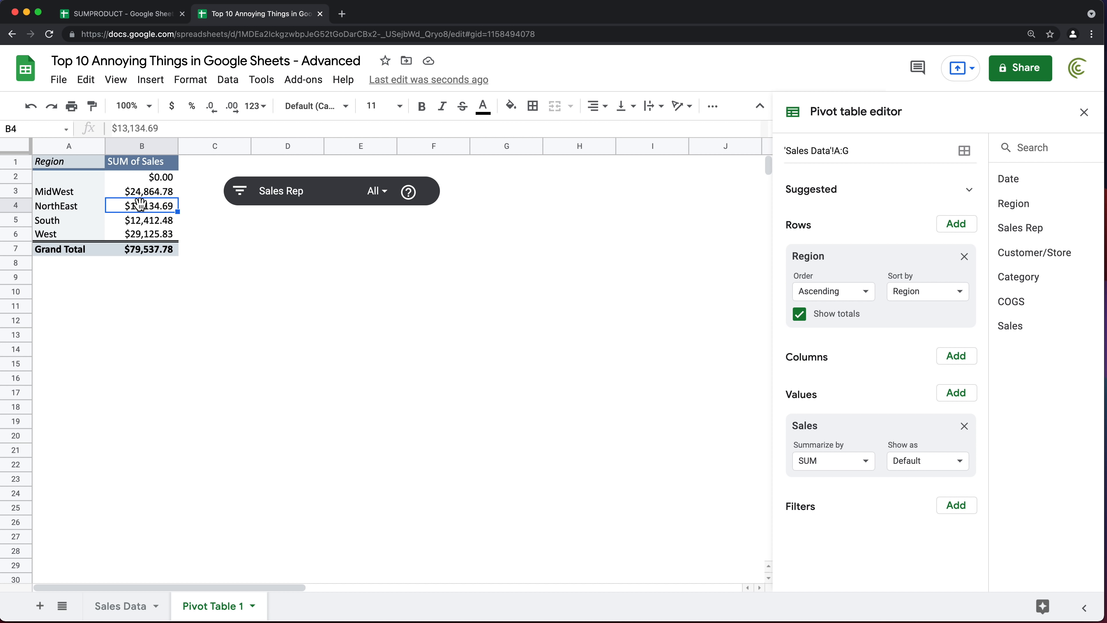
pyautogui.click(957, 506)
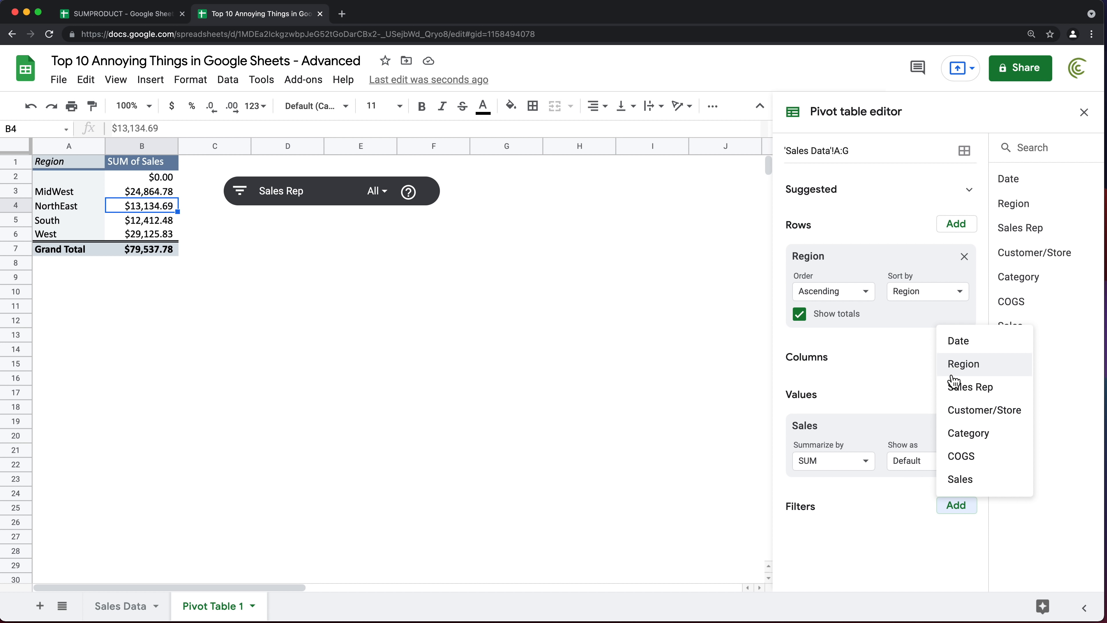
pyautogui.click(962, 372)
pyautogui.click(939, 557)
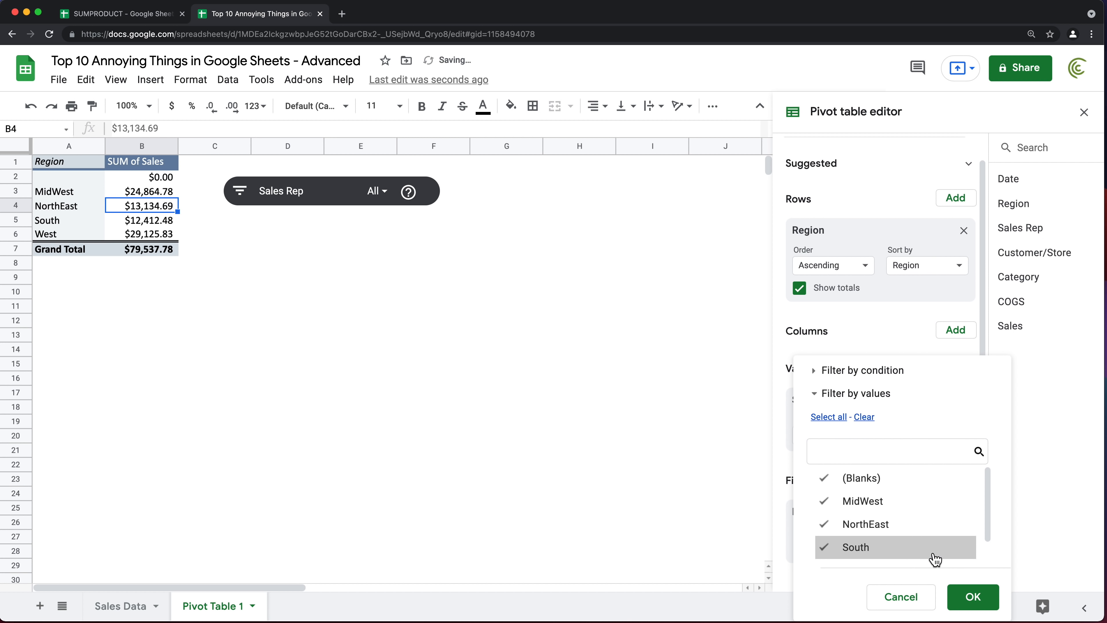
pyautogui.click(813, 374)
pyautogui.click(814, 373)
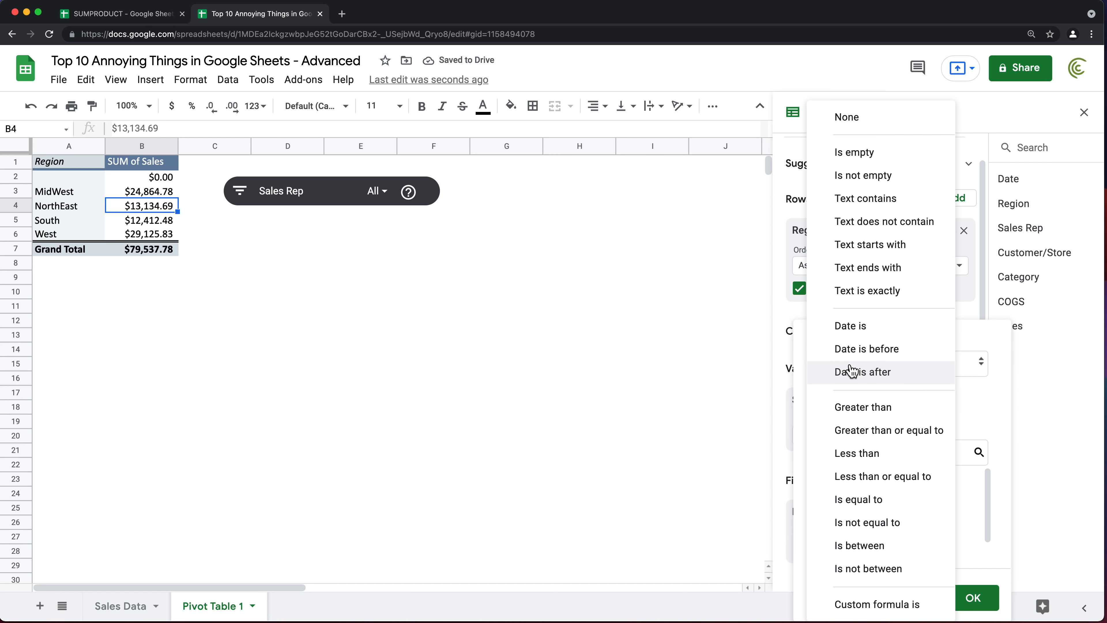
pyautogui.click(894, 175)
pyautogui.click(977, 598)
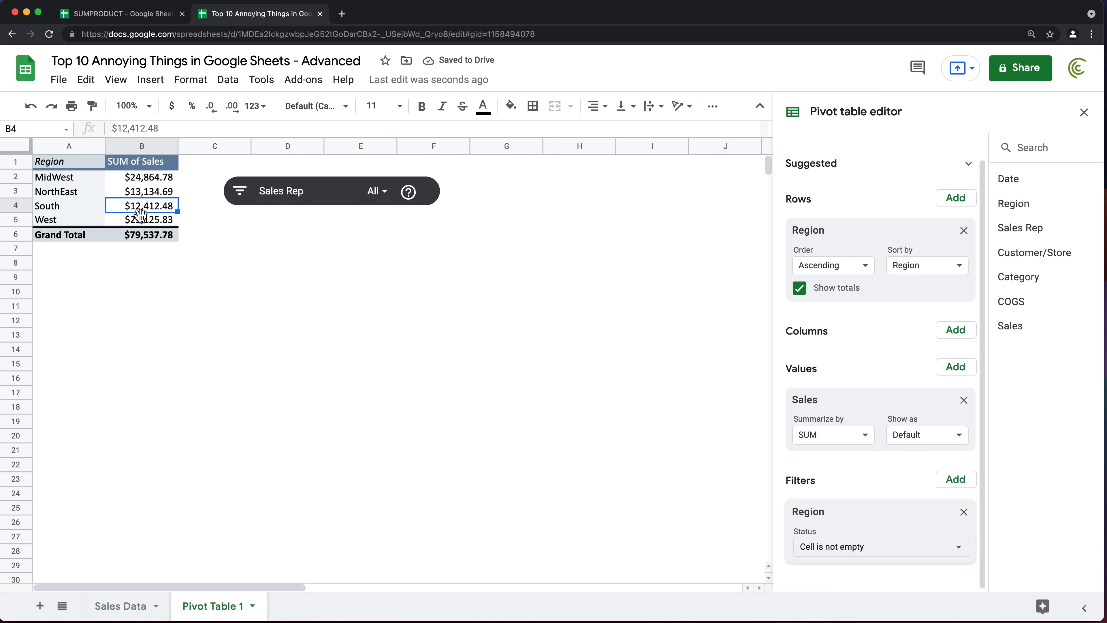
pyautogui.scroll(2, 866, 350)
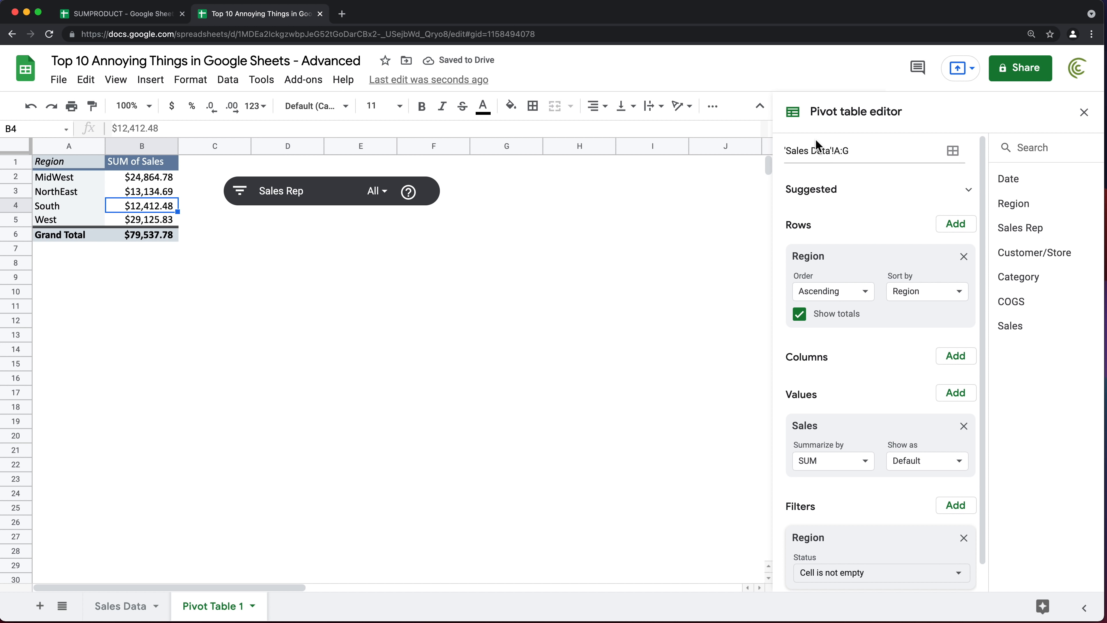
pyautogui.click(293, 189)
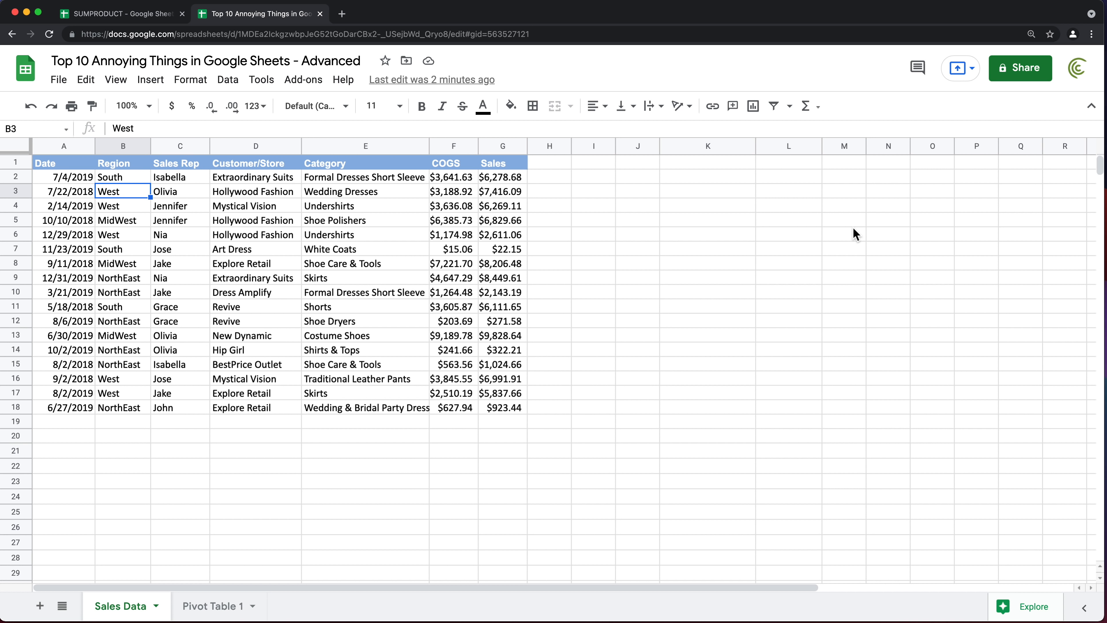
pyautogui.click(683, 183)
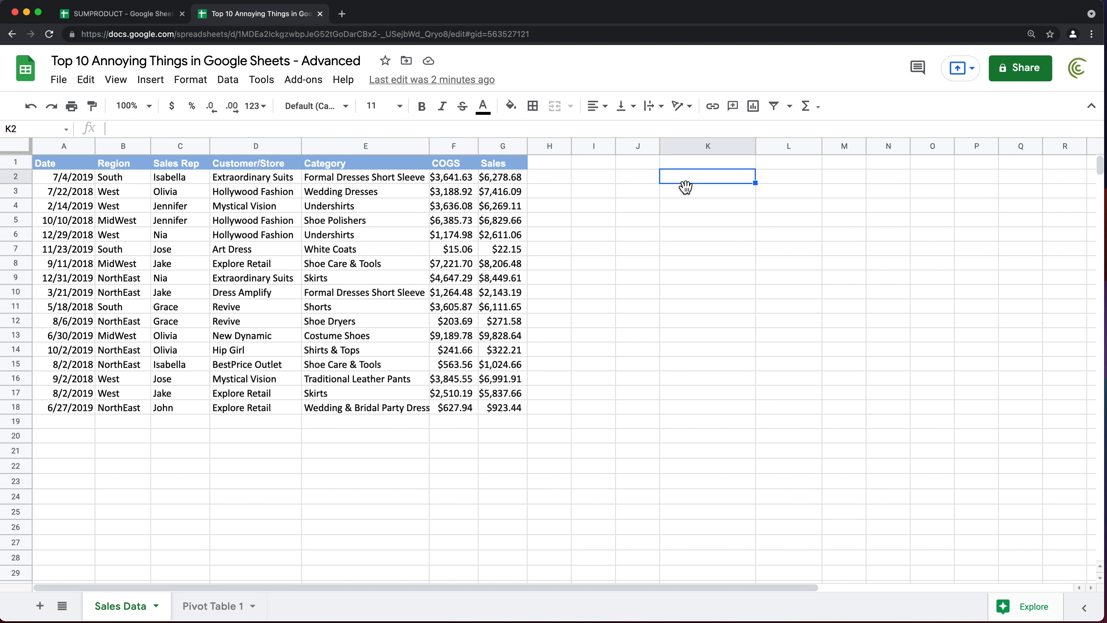
pyautogui.write('=-SUMIF')
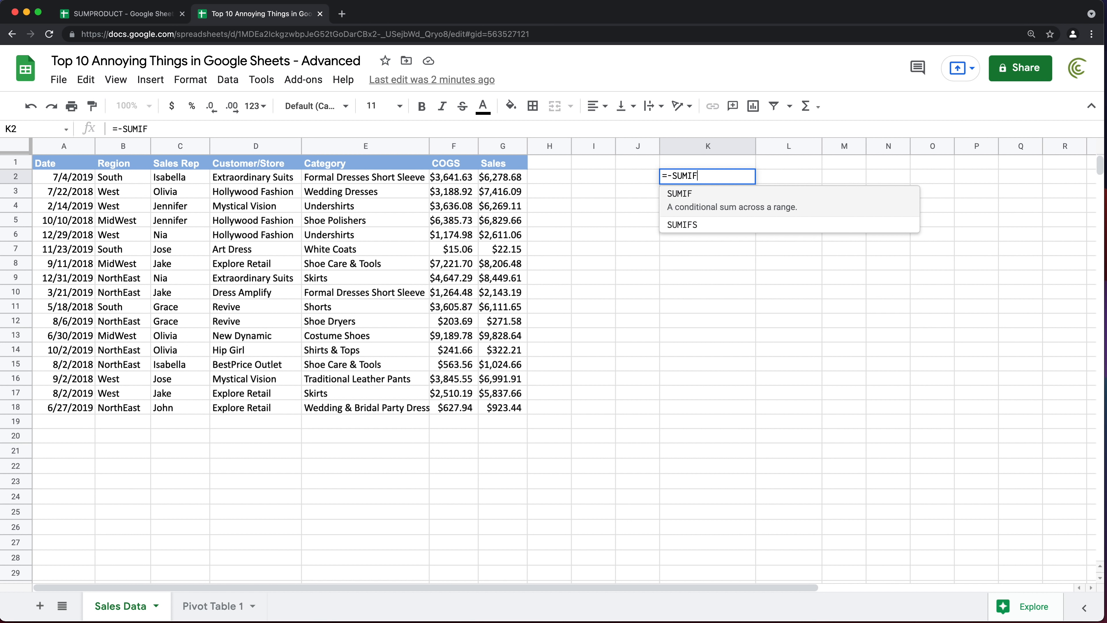
pyautogui.write('S(')
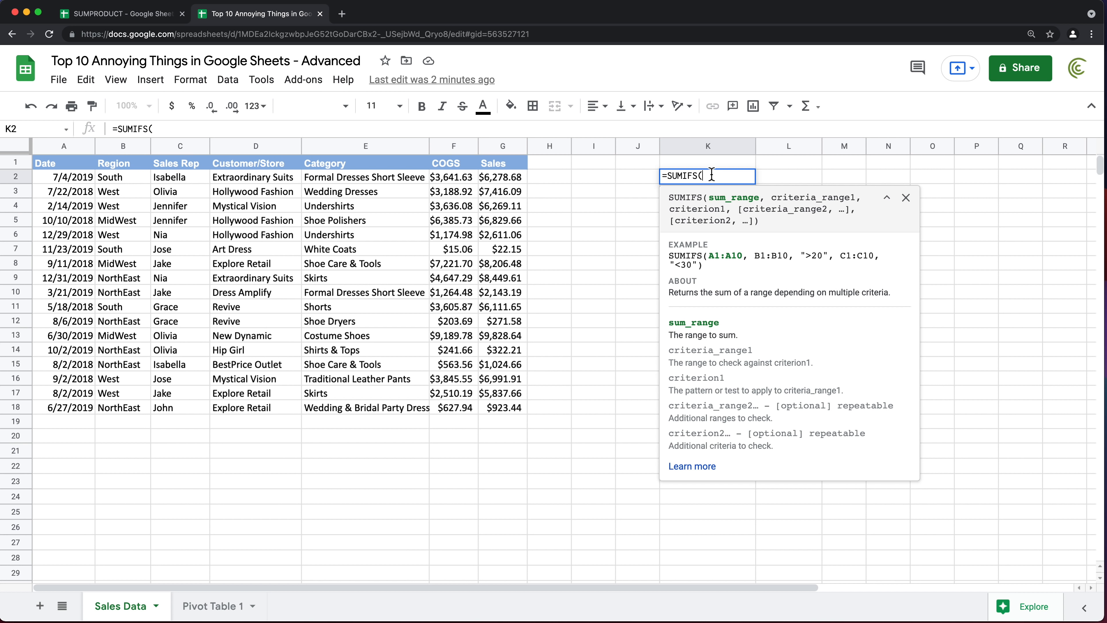
pyautogui.press('Escape')
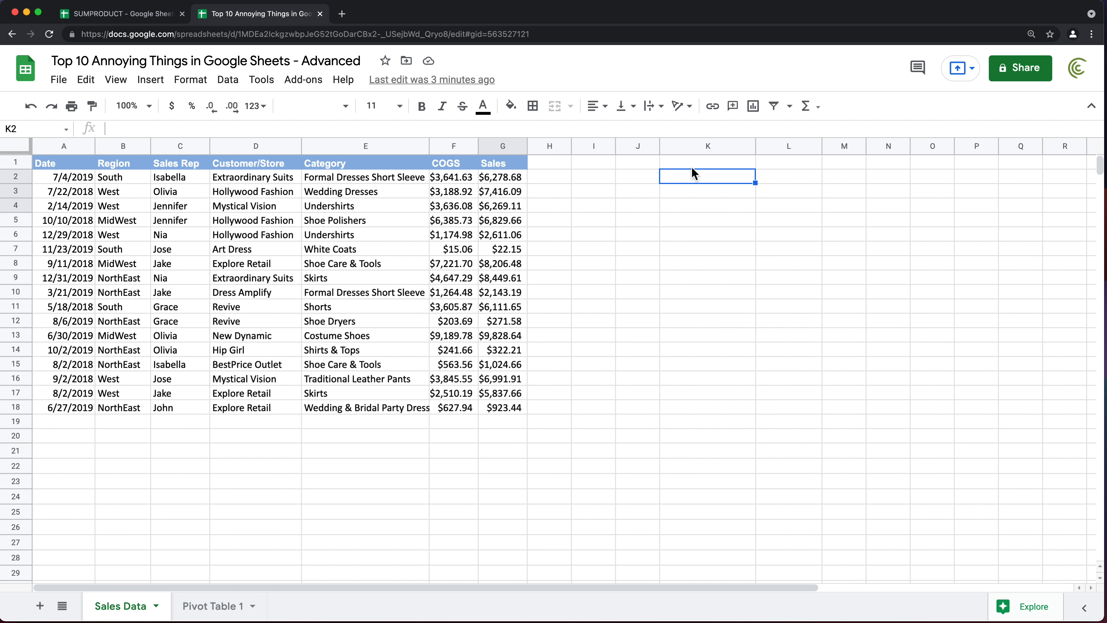
# - Enter ={G2:G4;G16:G18} in K8 of the Sales Data sheet to stack the two Sales ranges, and compare the output with the source cells
pyautogui.click(689, 268)
pyautogui.write('={')
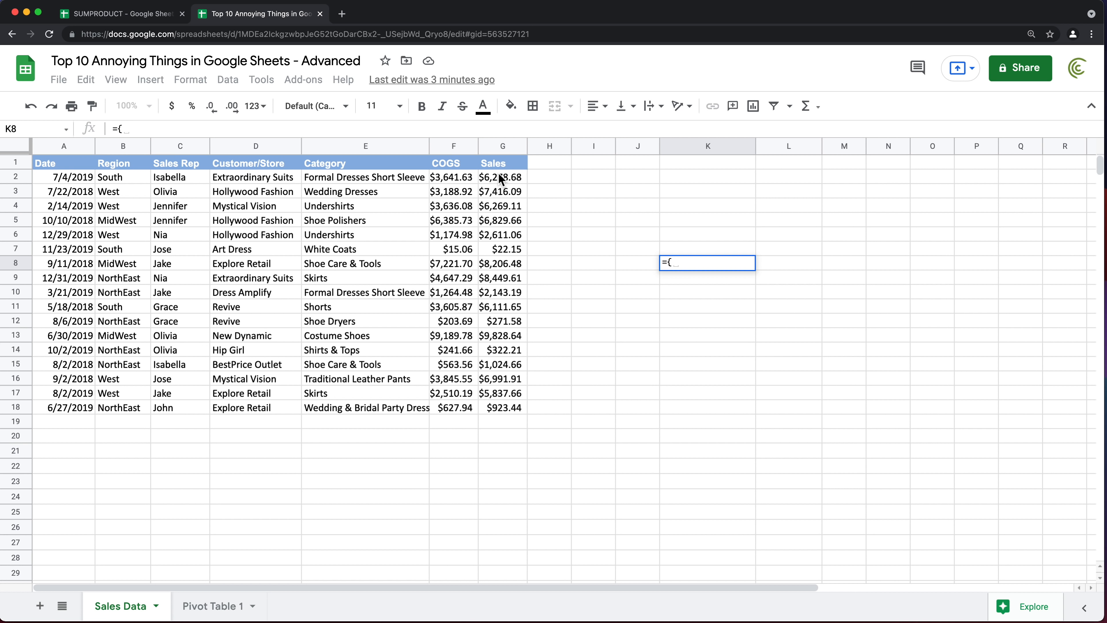
pyautogui.moveTo(500, 177); pyautogui.dragTo(501, 205)
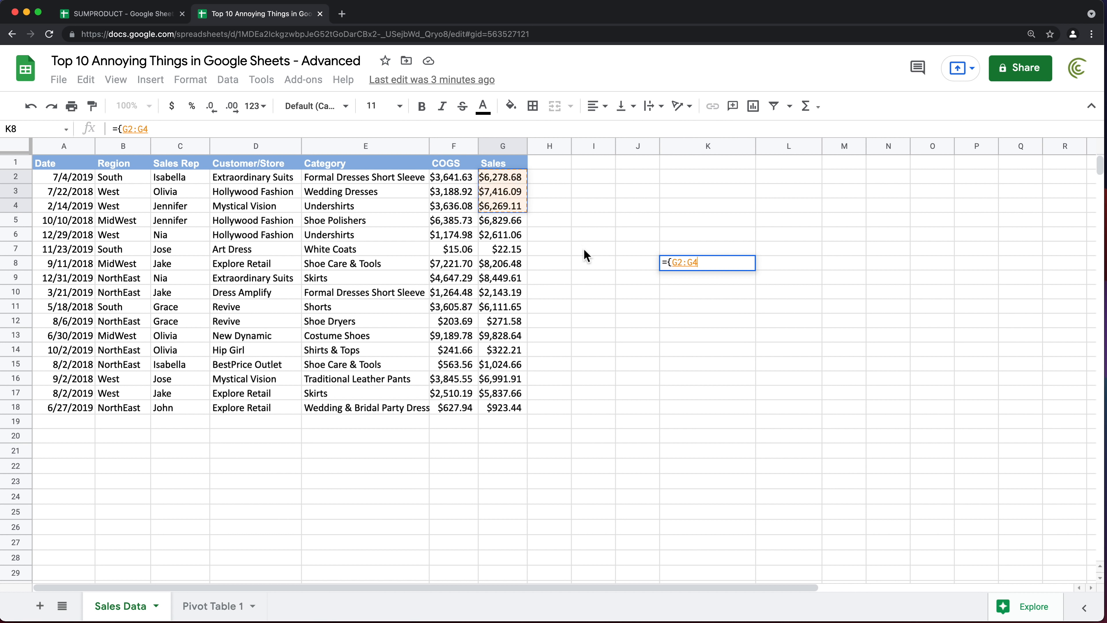
pyautogui.write(';')
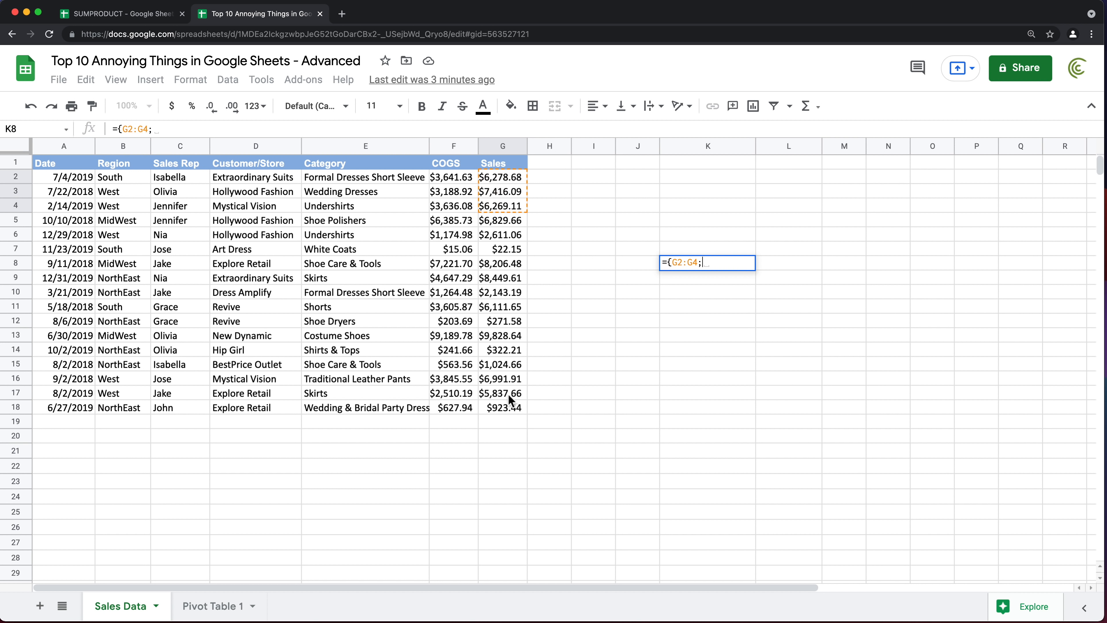
pyautogui.moveTo(510, 403); pyautogui.dragTo(501, 378)
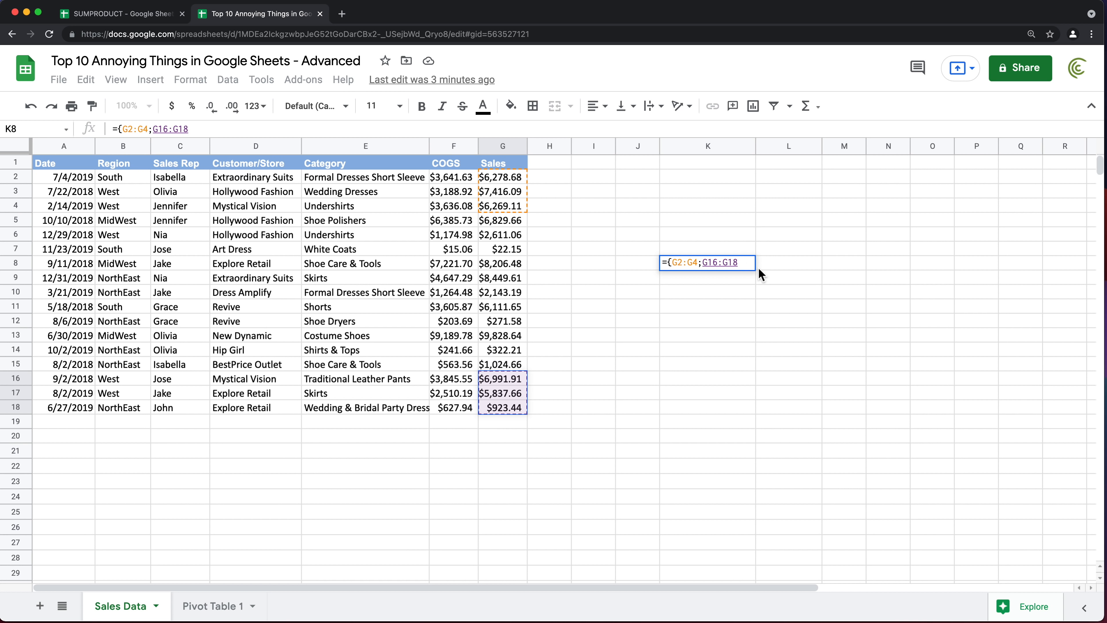
pyautogui.write('}')
pyautogui.press('Return')
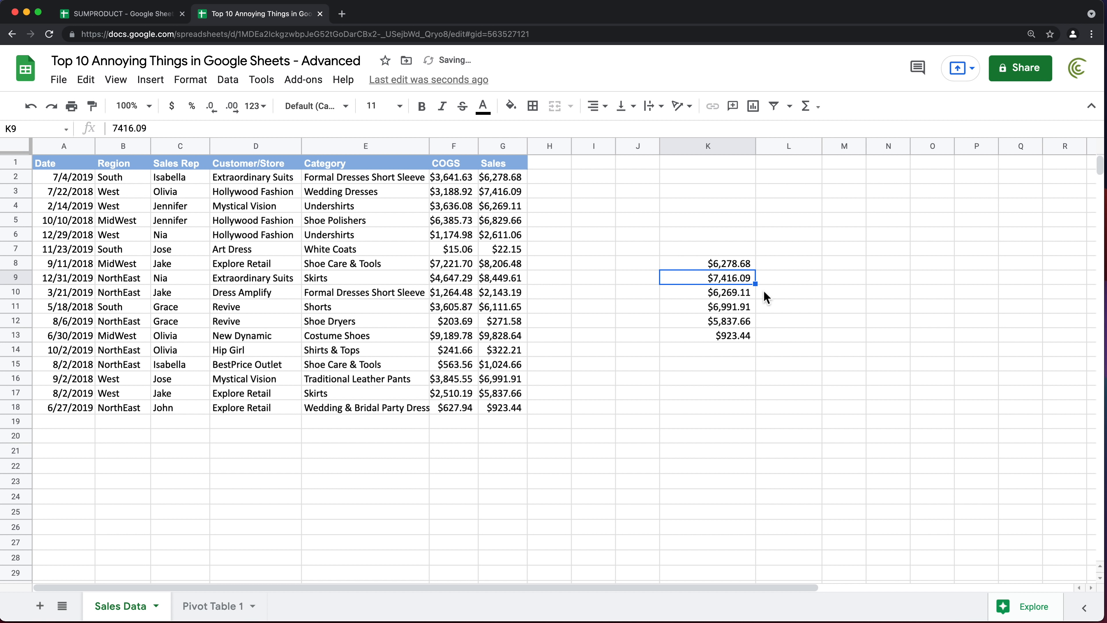
pyautogui.moveTo(721, 266); pyautogui.dragTo(736, 345)
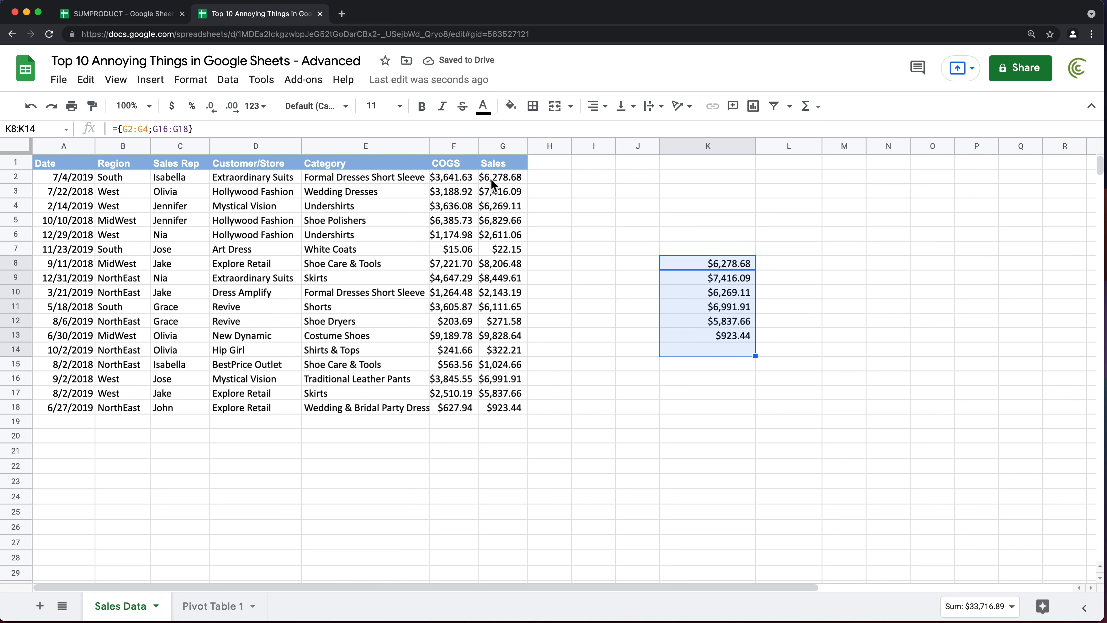
pyautogui.moveTo(493, 177); pyautogui.dragTo(499, 192)
pyautogui.moveTo(501, 365); pyautogui.dragTo(515, 411)
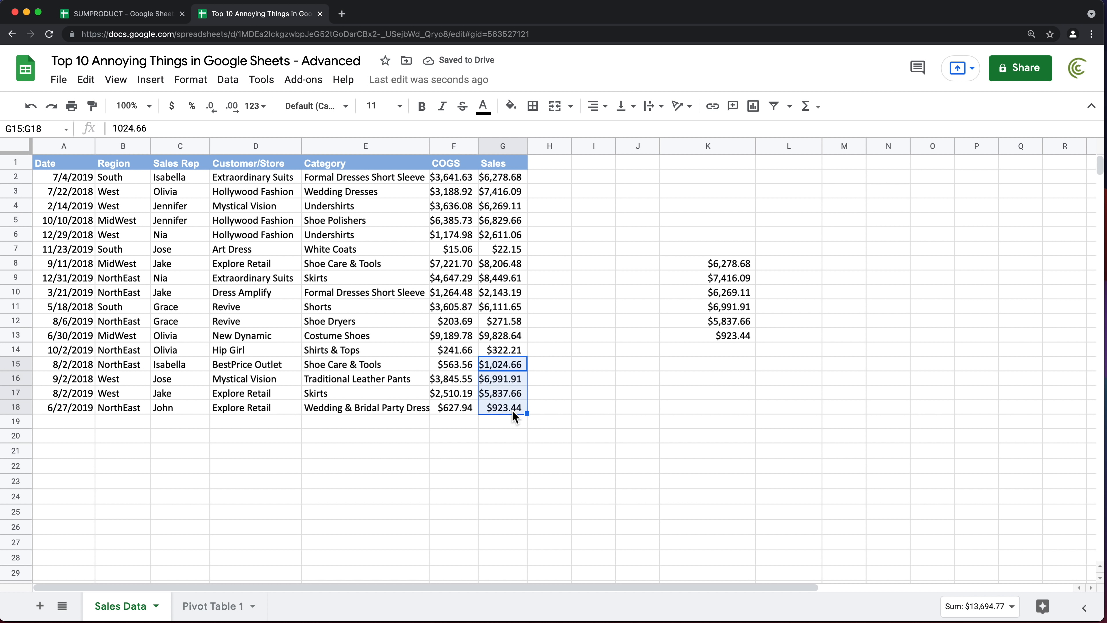
# - Enter ={B2:B4;B16:B18} in M8 to stack the matching Region ranges in one column
pyautogui.click(840, 267)
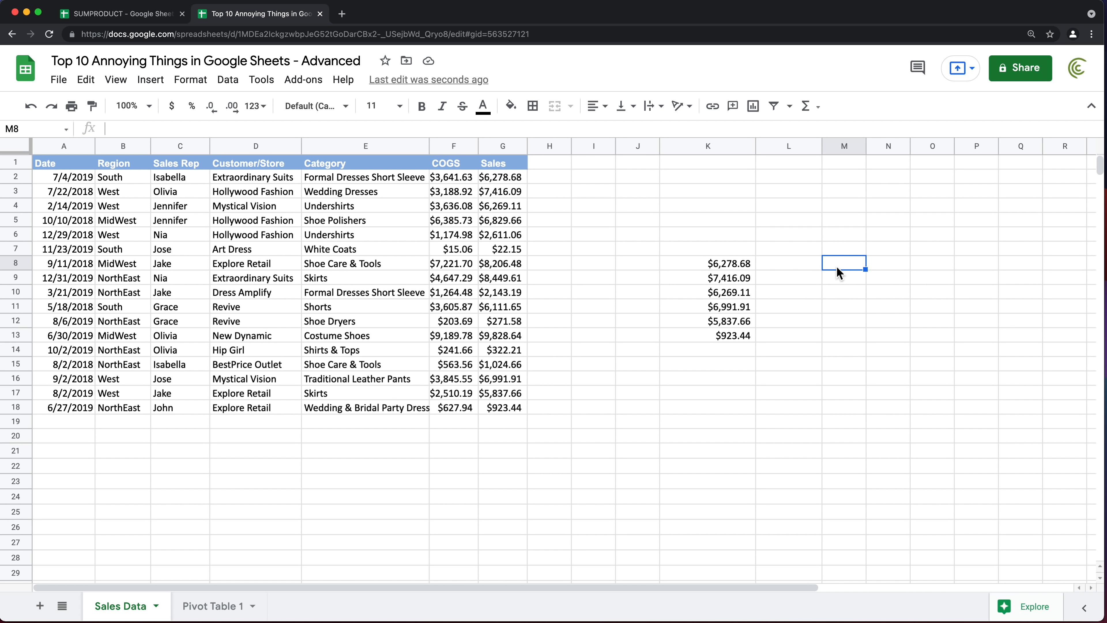
pyautogui.write('=')
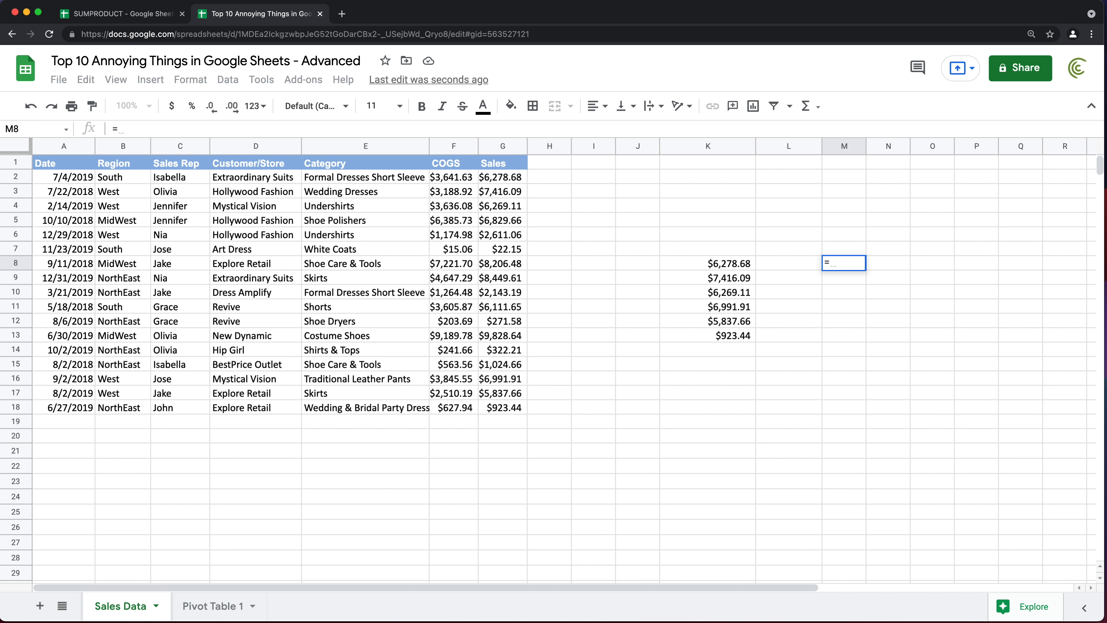
pyautogui.write('{')
pyautogui.moveTo(121, 181); pyautogui.dragTo(124, 207)
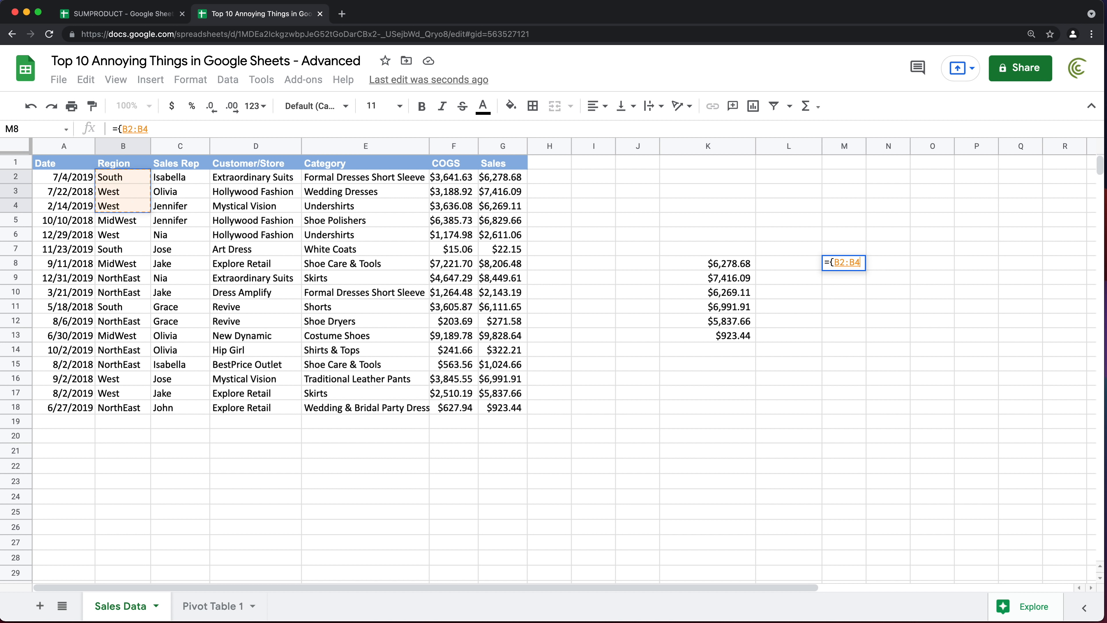
pyautogui.write(';')
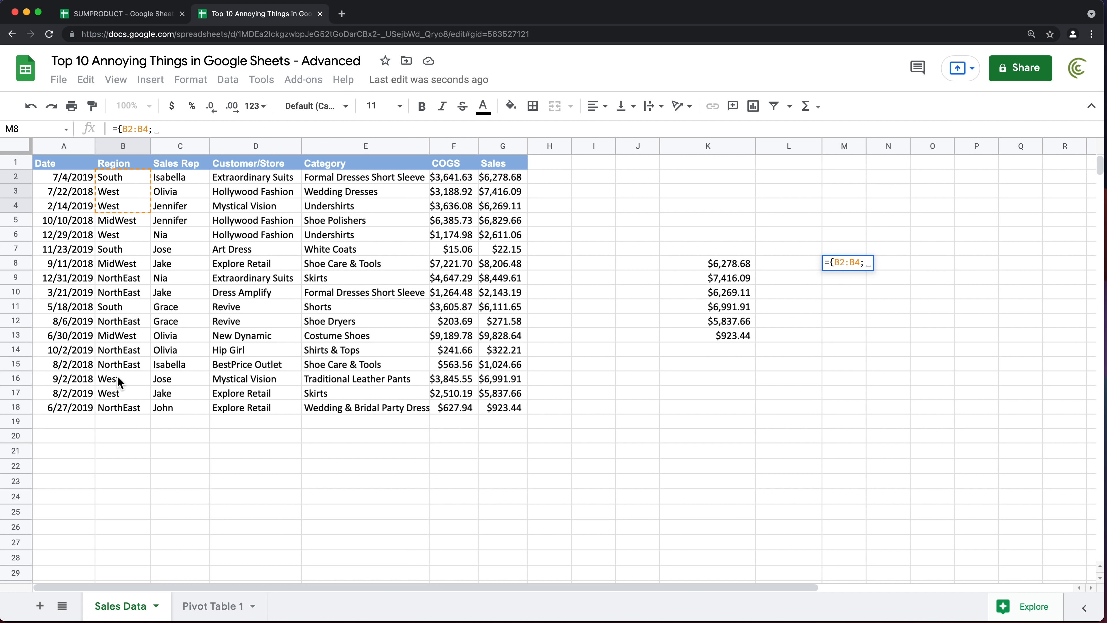
pyautogui.moveTo(120, 382); pyautogui.dragTo(120, 410)
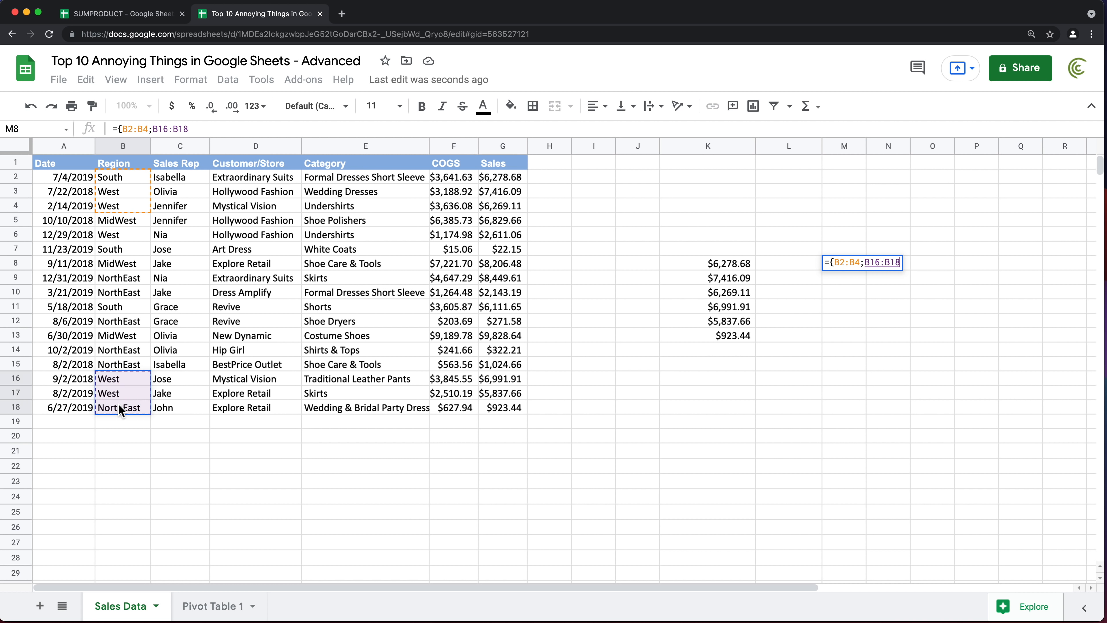
pyautogui.write('}')
pyautogui.press('Return')
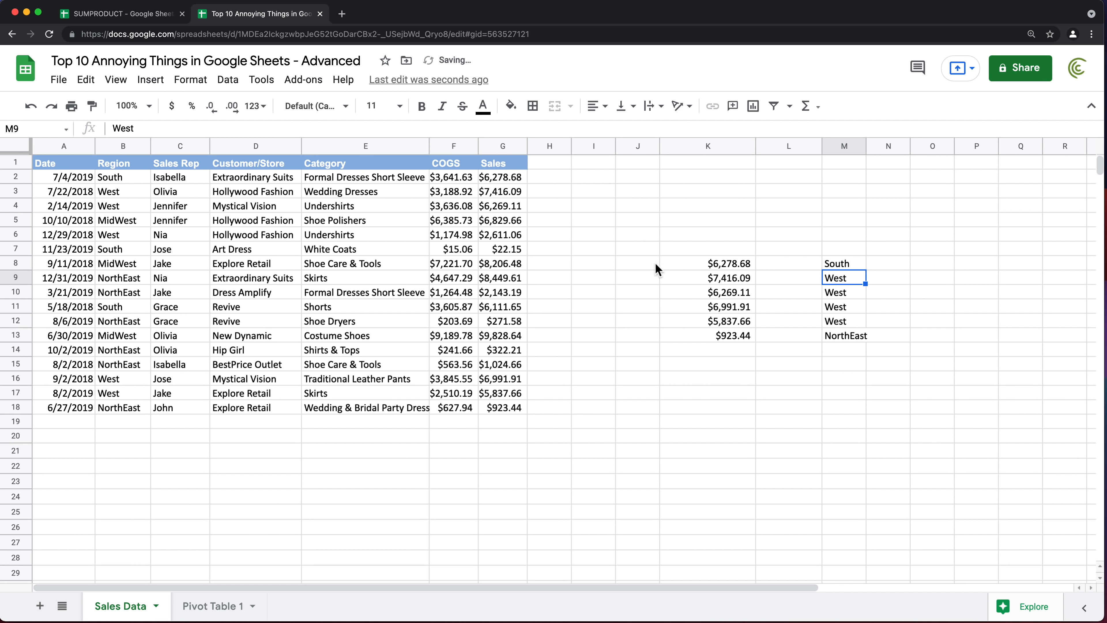
# - Enter =SUMIFS(K8:K13,M8:M13,"West") in K3 to sum the stacked sales for the West region
pyautogui.click(696, 191)
pyautogui.write('=')
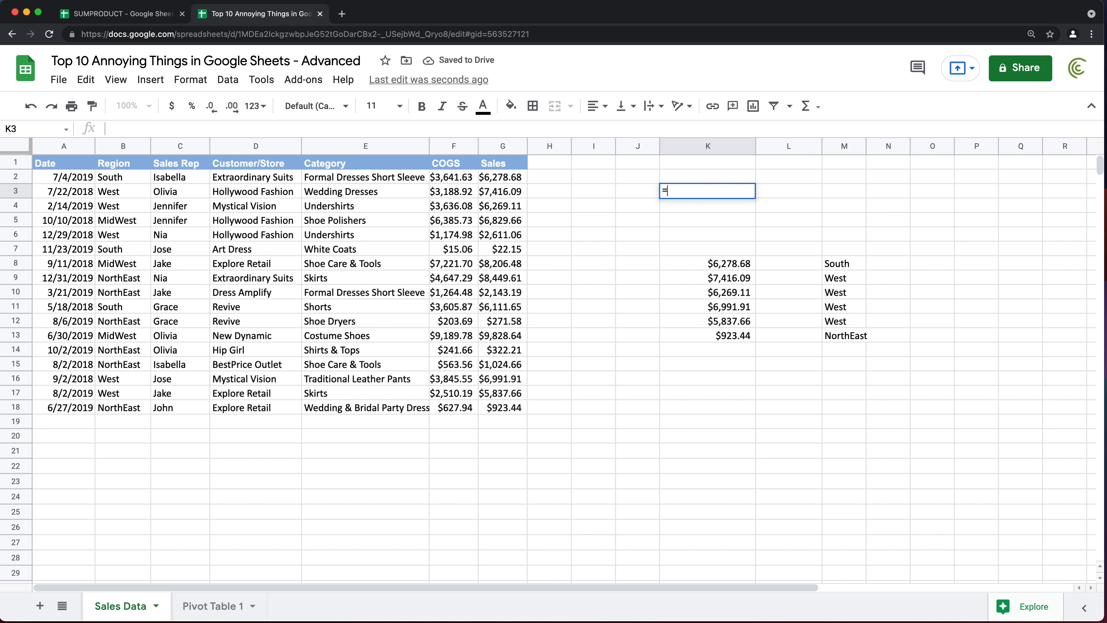
pyautogui.write('SUMIFS(')
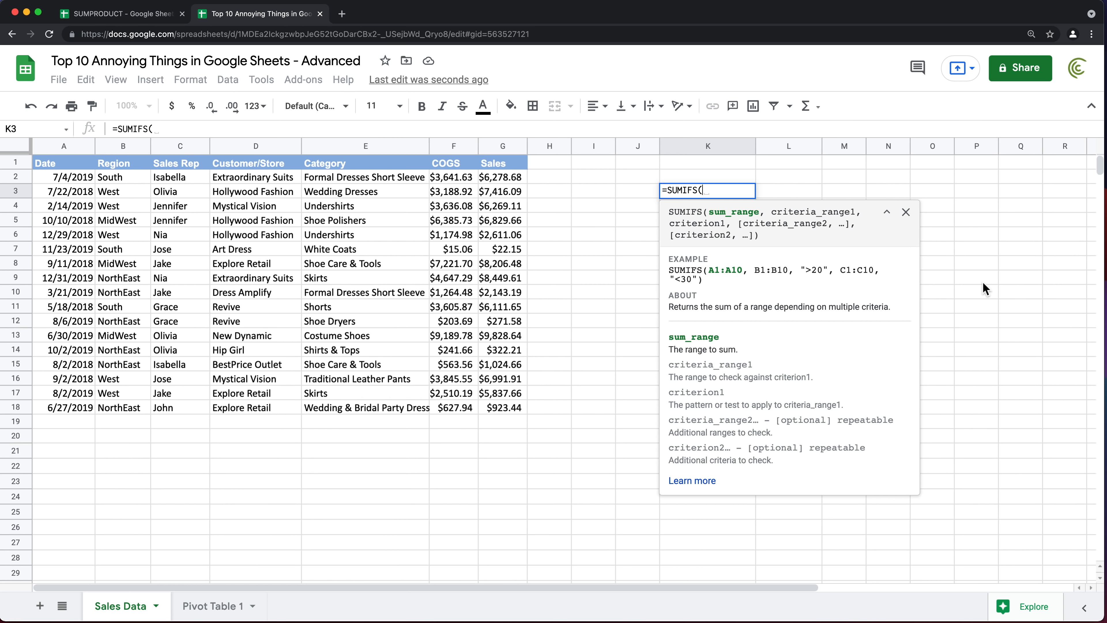
pyautogui.moveTo(731, 264); pyautogui.dragTo(726, 339)
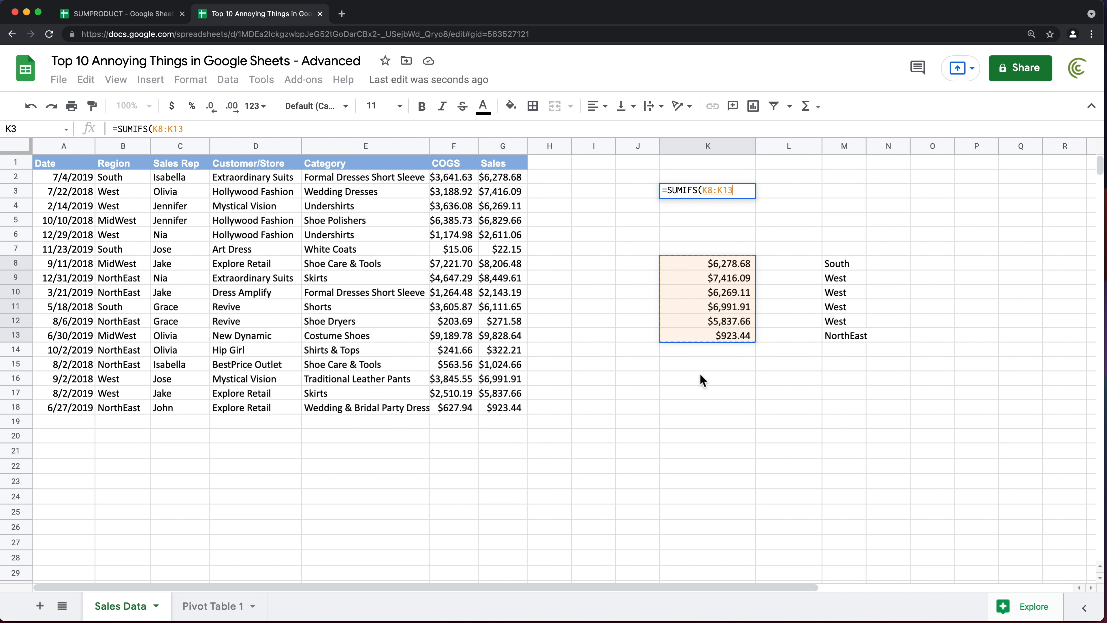
pyautogui.write(',')
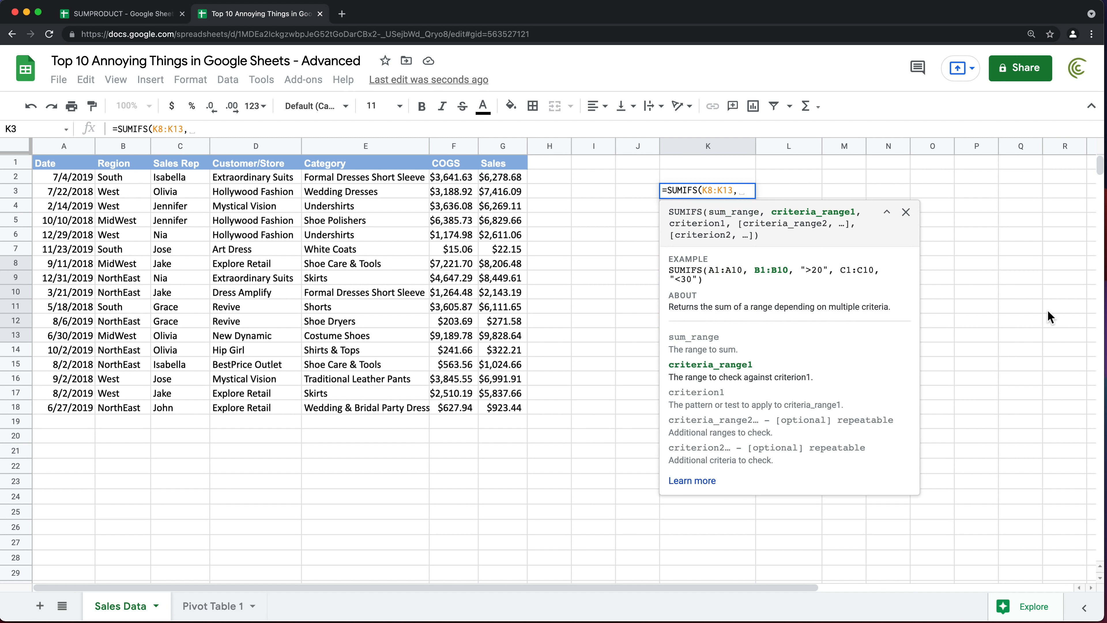
pyautogui.click(1021, 321)
pyautogui.moveTo(843, 268); pyautogui.dragTo(848, 338)
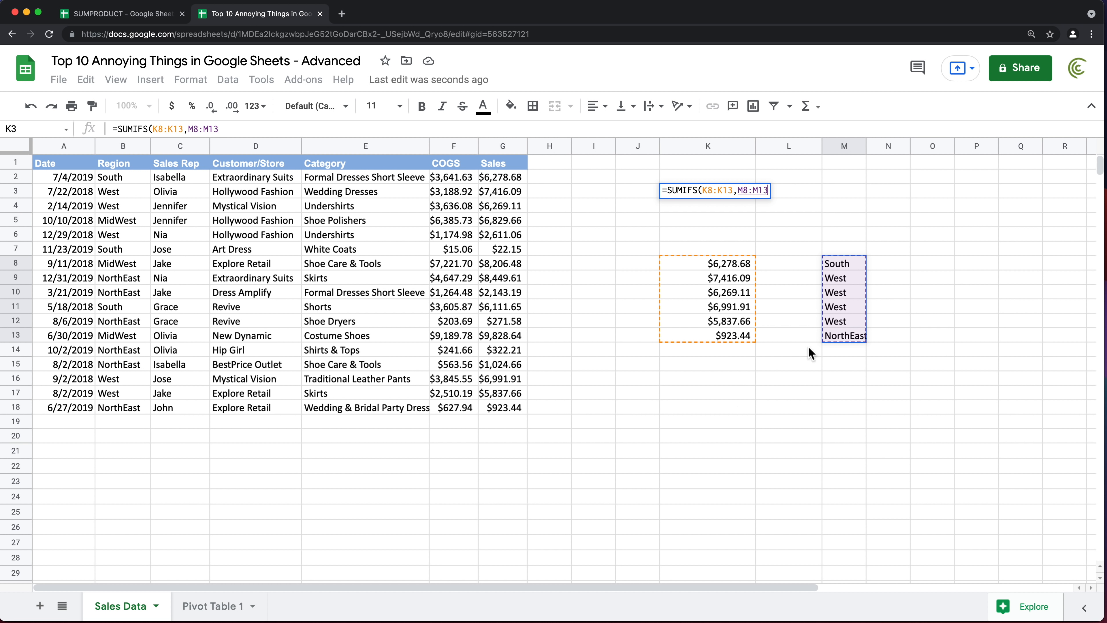
pyautogui.write(',')
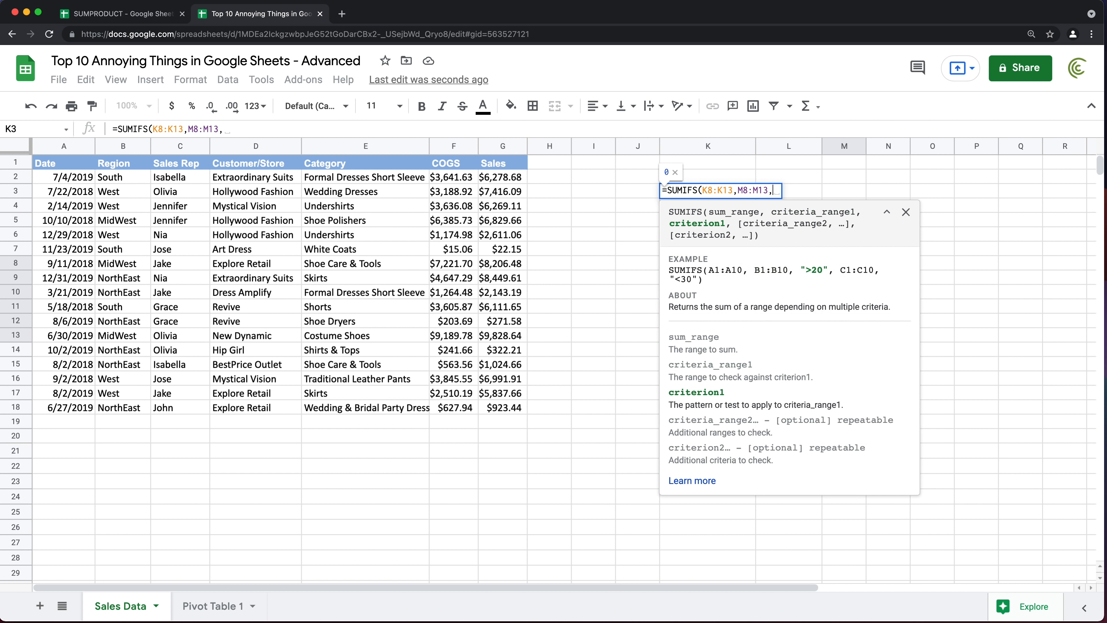
pyautogui.write('"West"')
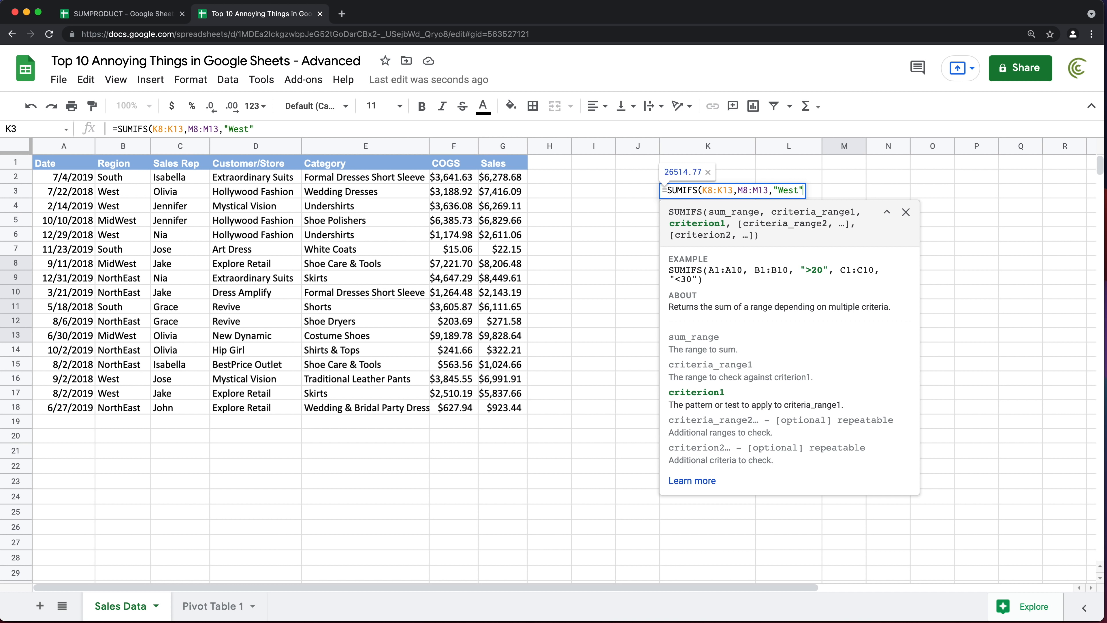
pyautogui.write(')')
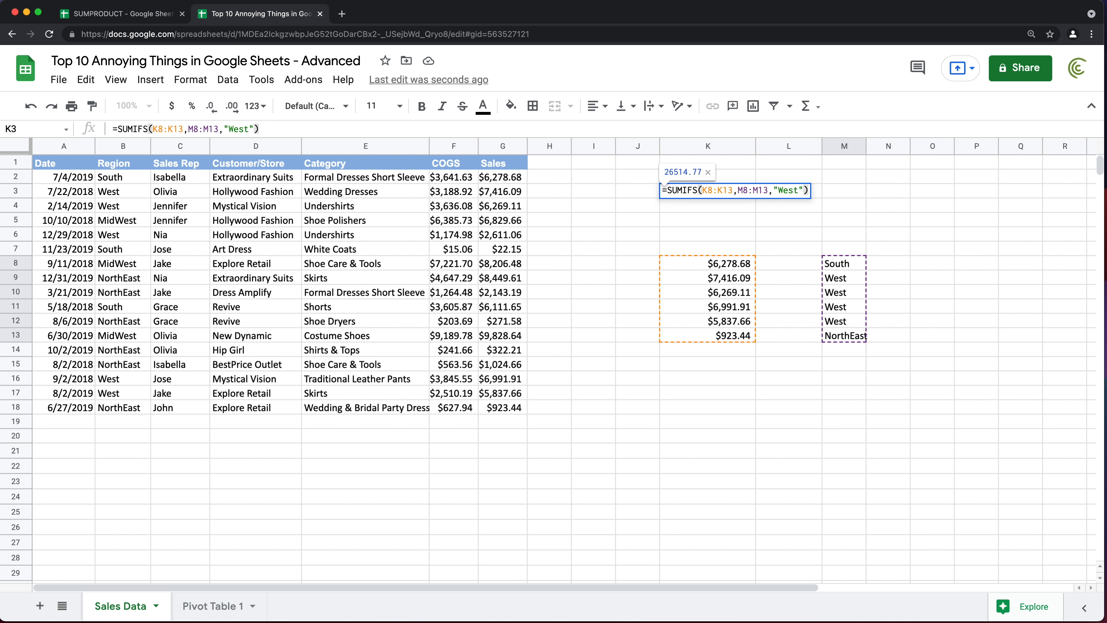
pyautogui.press('Return')
# - Format the SUMIFS result in K3 as currency and inspect the range arguments in its formula
pyautogui.click(737, 195)
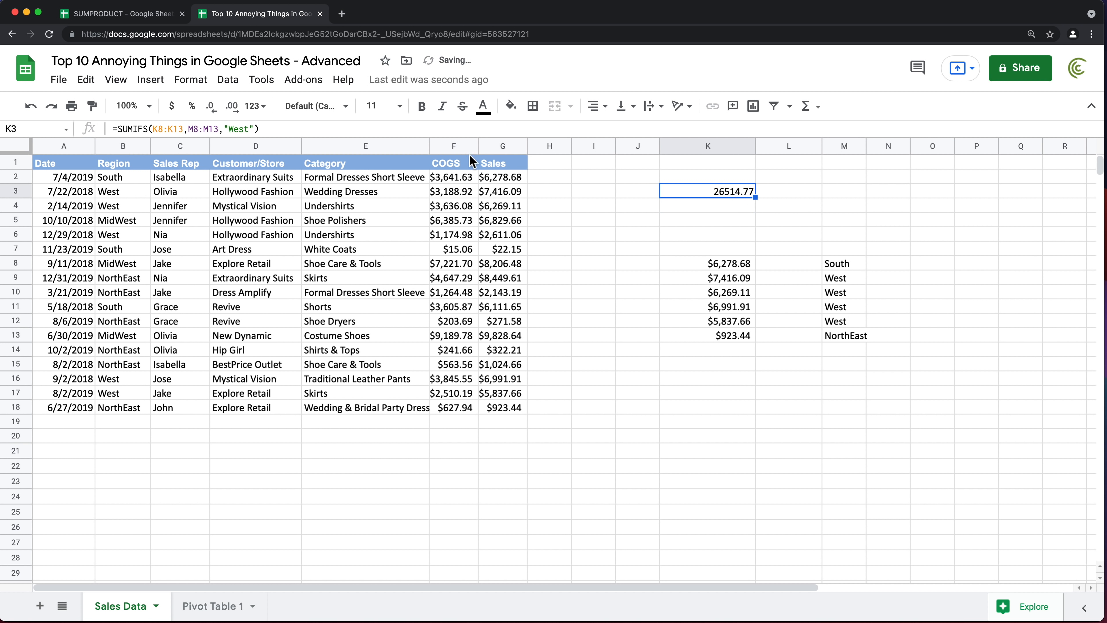
pyautogui.click(172, 105)
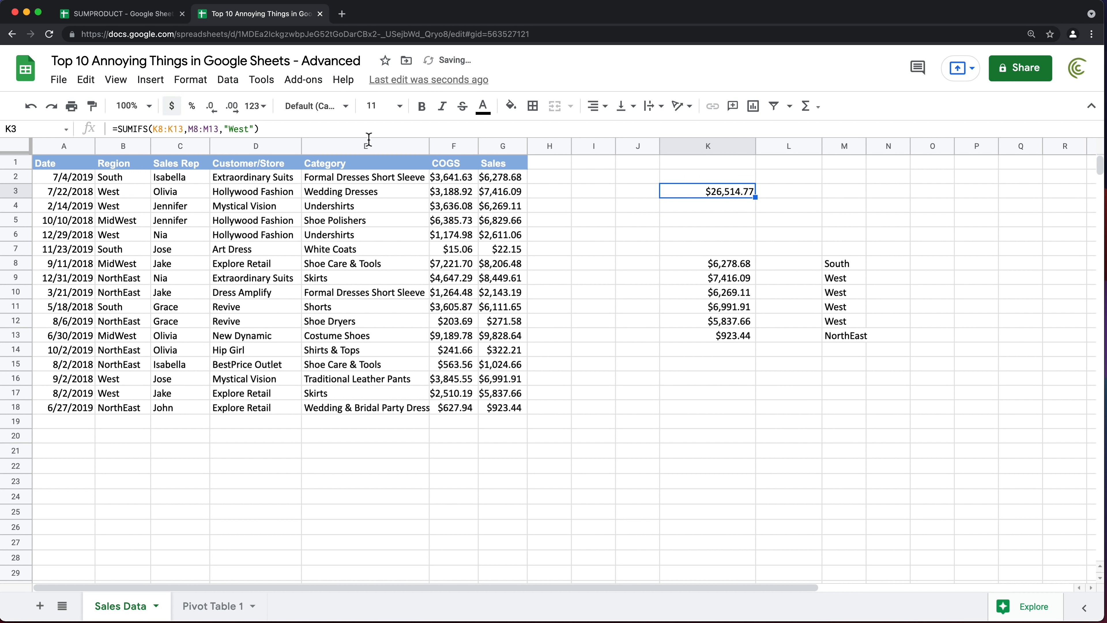
pyautogui.click(722, 191)
pyautogui.doubleClick(721, 192)
pyautogui.moveTo(703, 190); pyautogui.dragTo(738, 191)
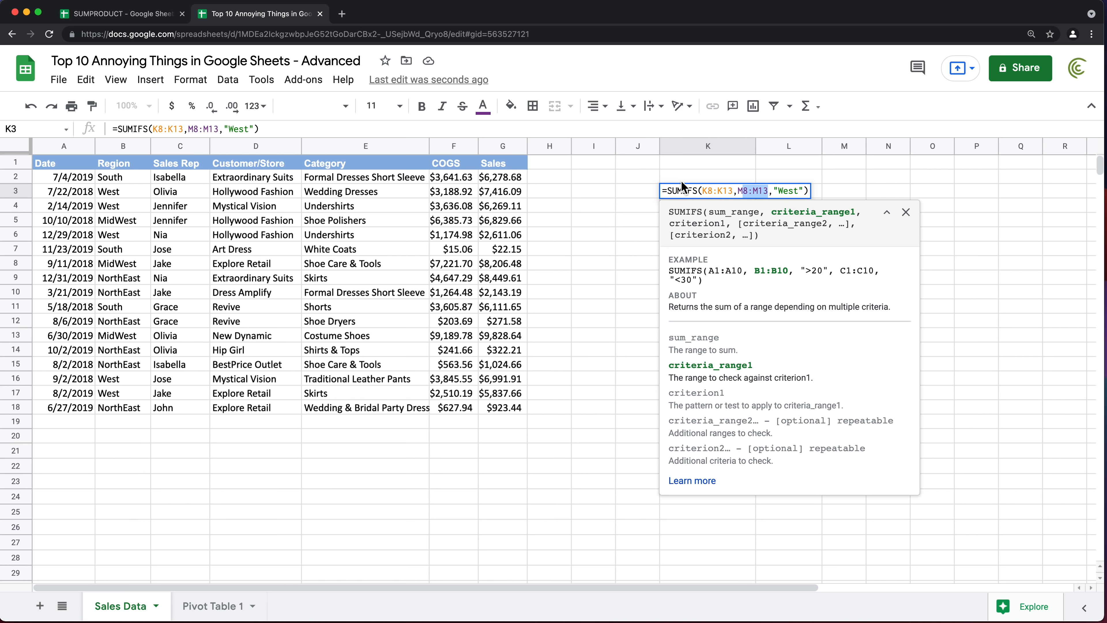
pyautogui.press('Escape')
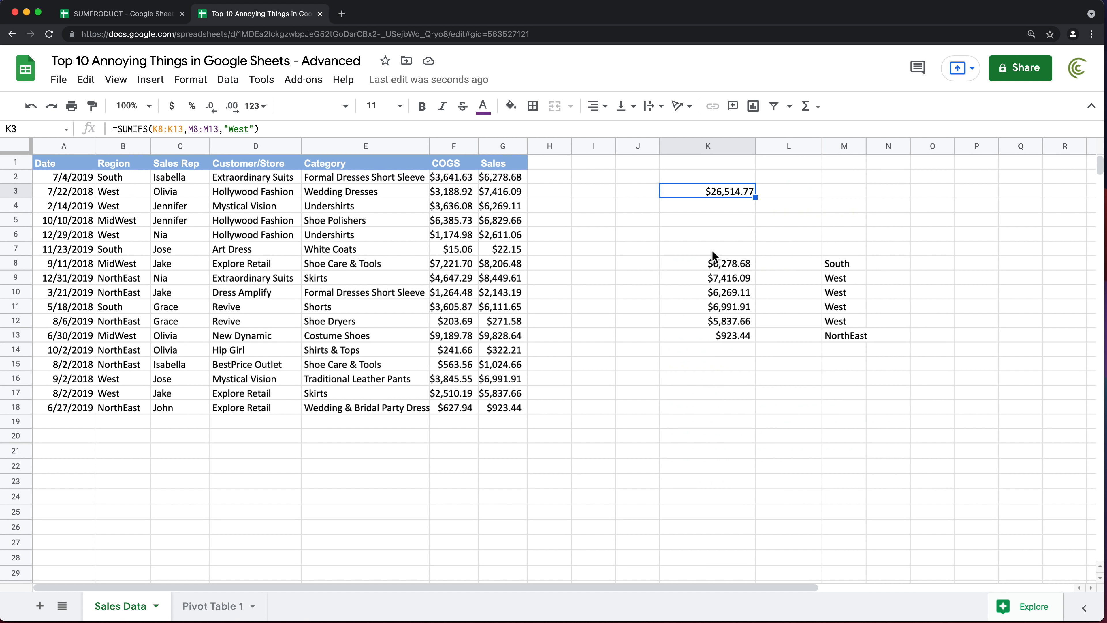
# - Replace the M8:M13 criteria range in K3's SUMIFS formula with the array {B2:B4;B16:B18} copied from M8
pyautogui.click(833, 264)
pyautogui.doubleClick(833, 263)
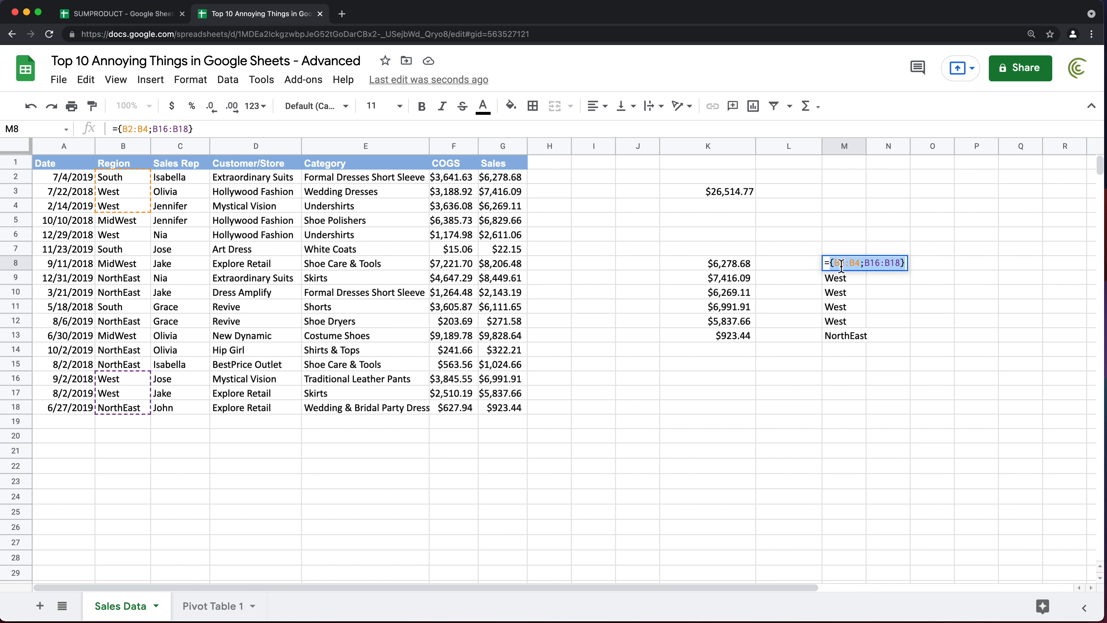
pyautogui.press('Escape')
pyautogui.doubleClick(737, 193)
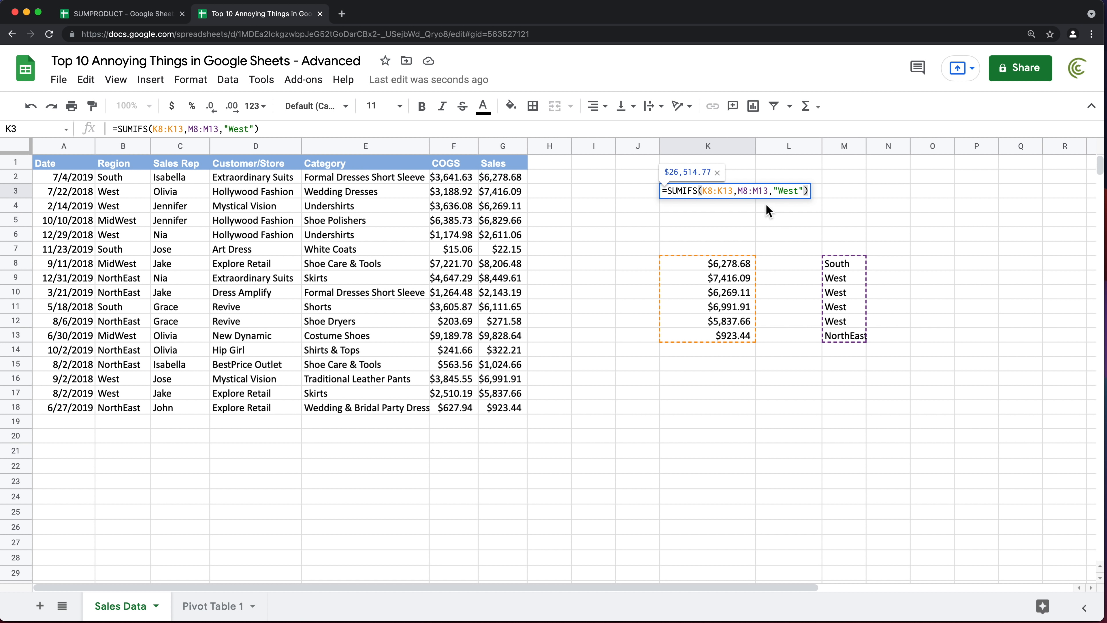
pyautogui.moveTo(768, 192); pyautogui.dragTo(739, 195)
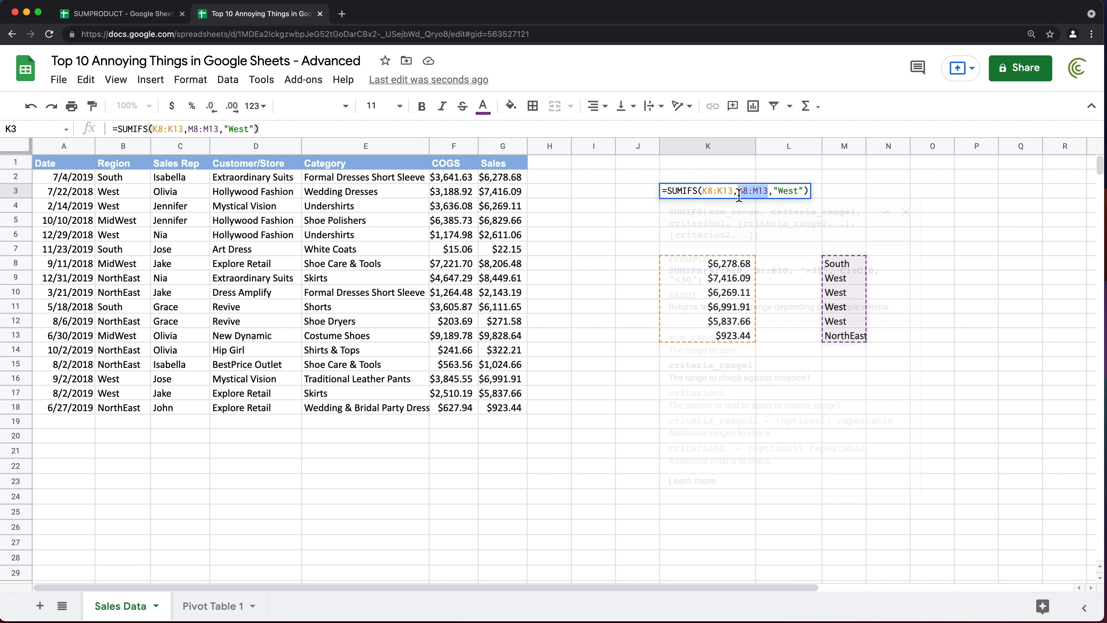
pyautogui.press('BackSpace')
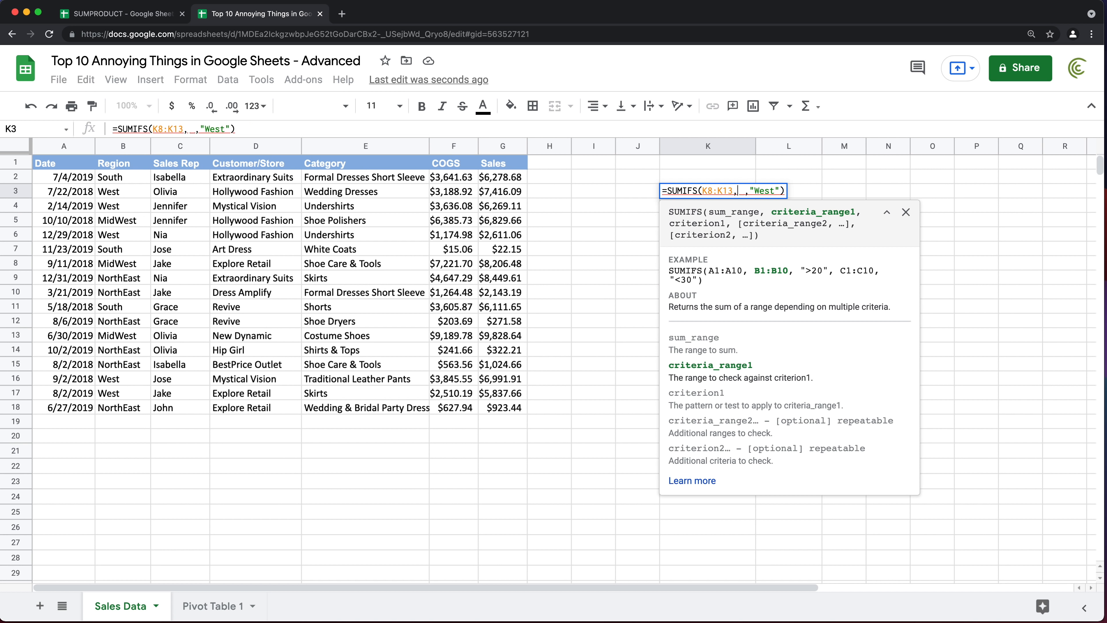
pyautogui.write('{B2:B4;B16:B18}')
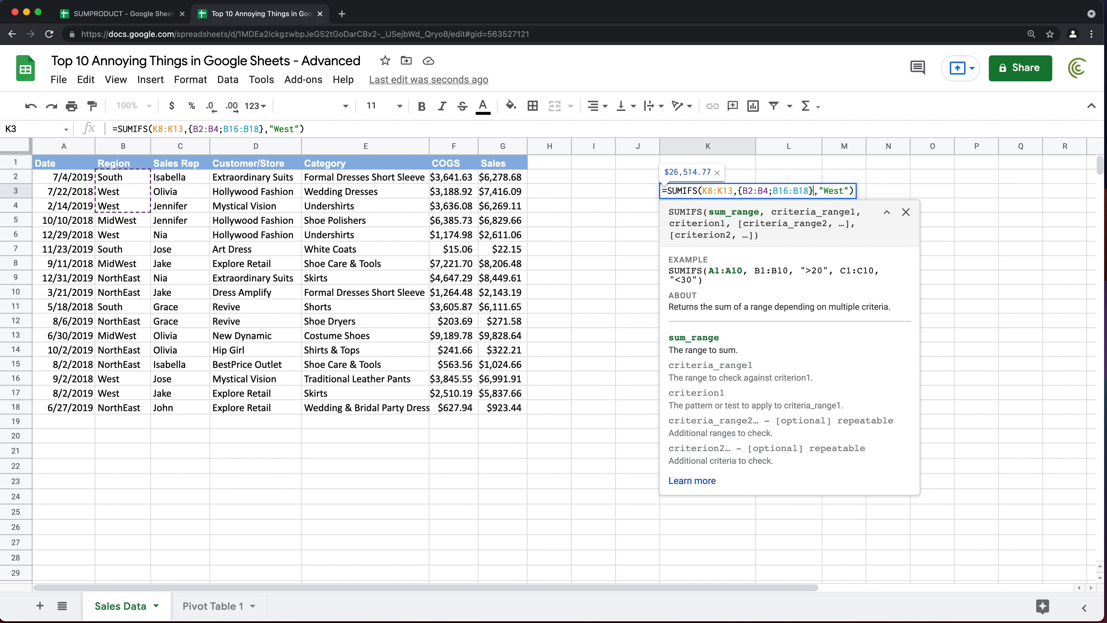
# - Commit K3's SUMIFS formula with the array criteria range and review its sum_range and criteria_range1 arguments
pyautogui.press('Return')
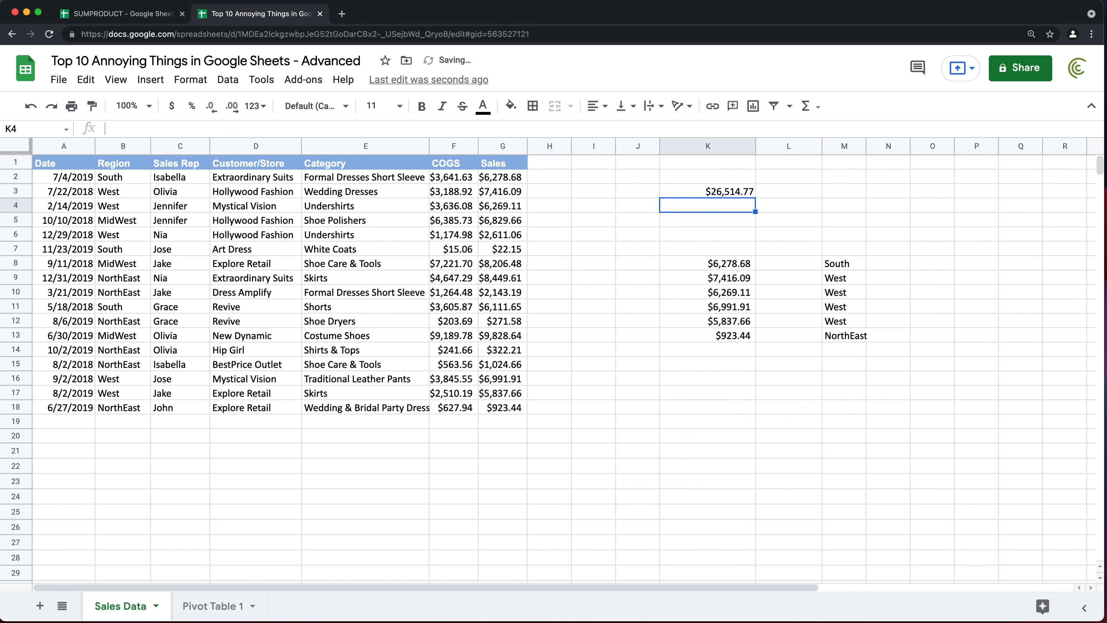
pyautogui.click(752, 194)
pyautogui.press('Return')
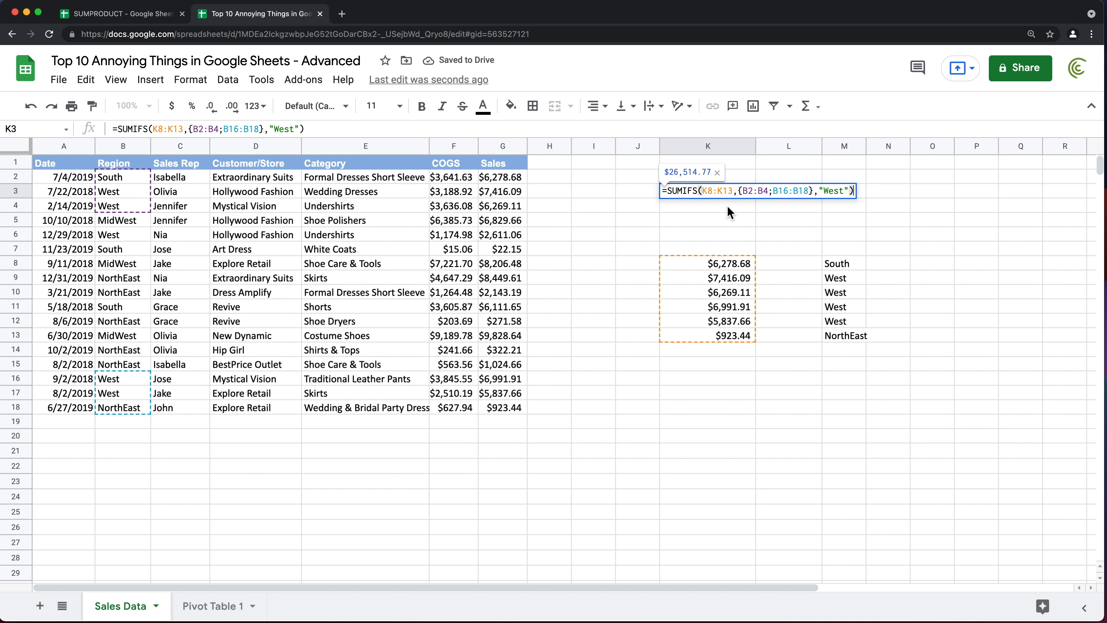
pyautogui.click(735, 191)
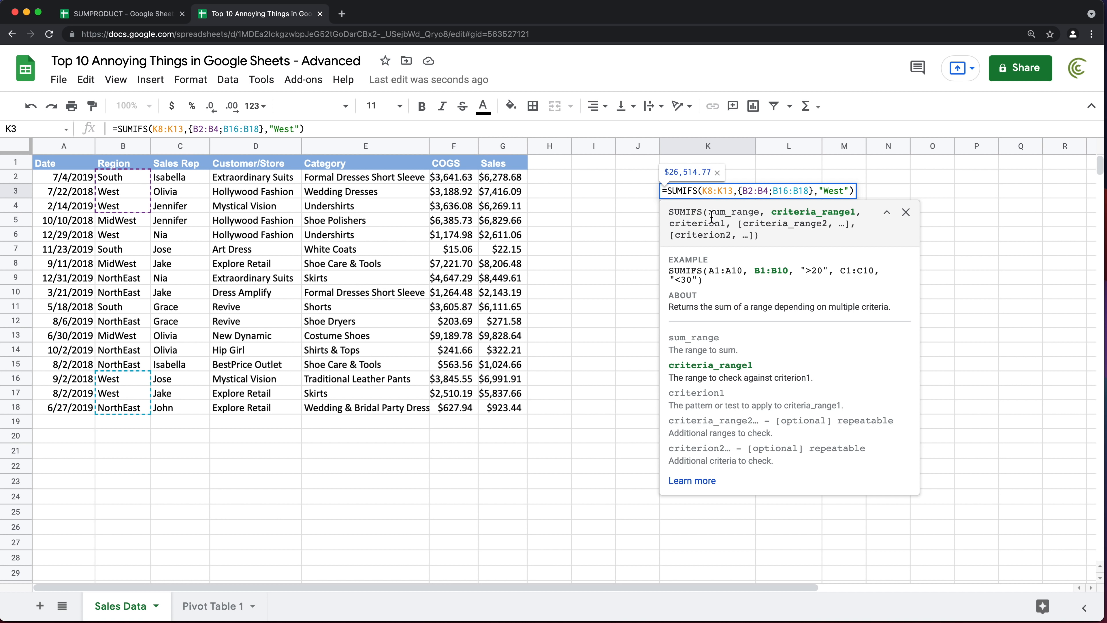
pyautogui.moveTo(709, 212); pyautogui.dragTo(748, 214)
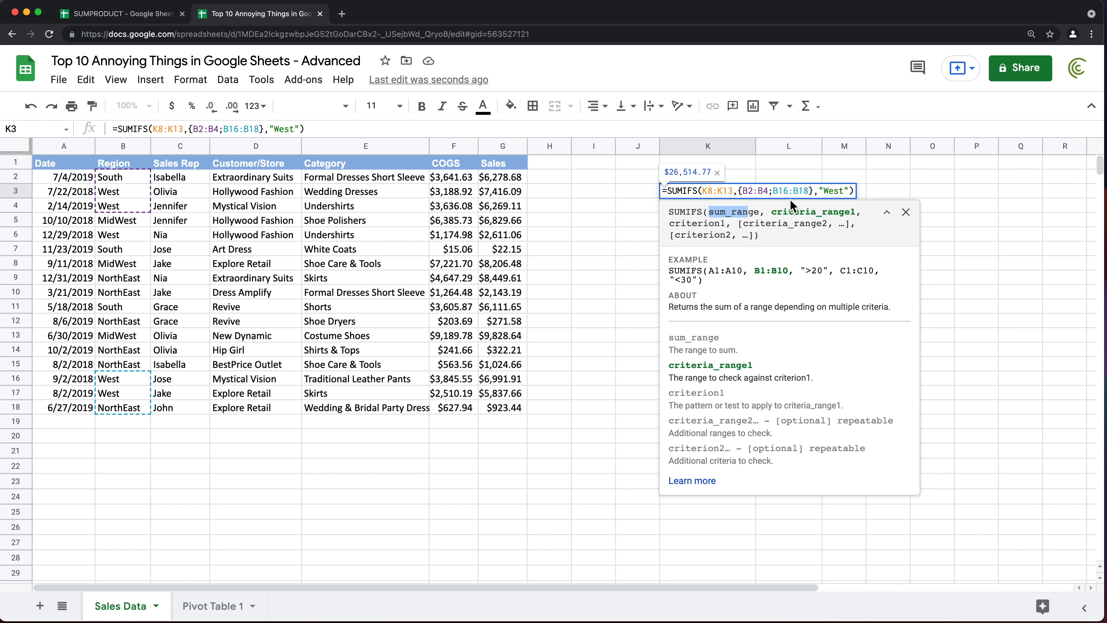
pyautogui.click(855, 191)
pyautogui.press('Return')
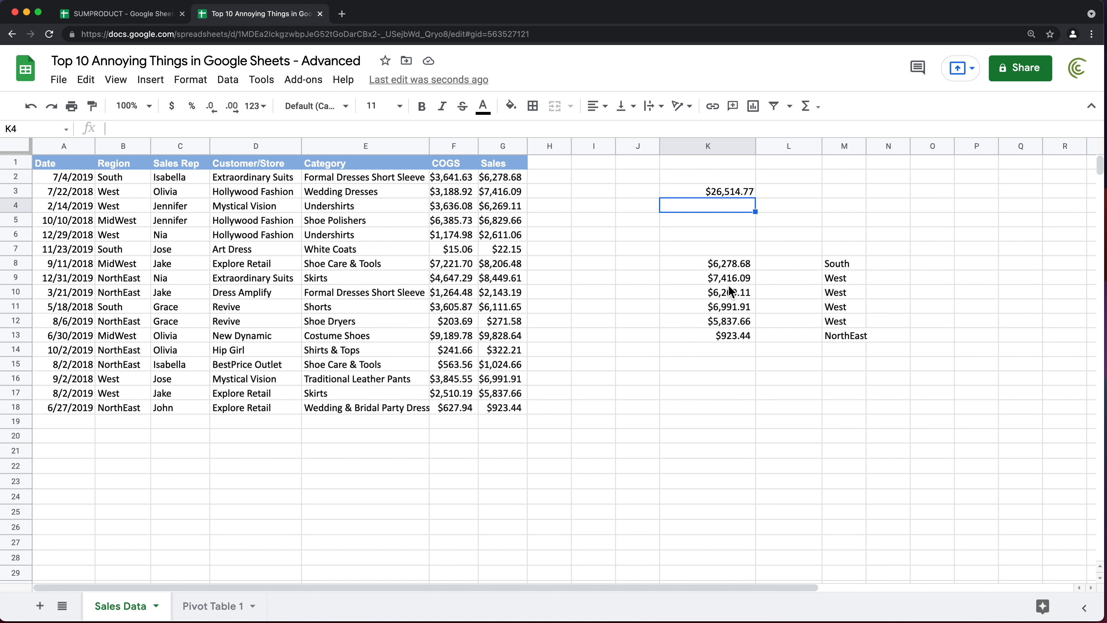
# - Replace the K8:K13 sum range in K3's SUMIFS formula with the array {G2:G4;G16:G18} copied from K8
pyautogui.doubleClick(668, 264)
pyautogui.moveTo(668, 264); pyautogui.dragTo(823, 277)
pyautogui.press('super+c')
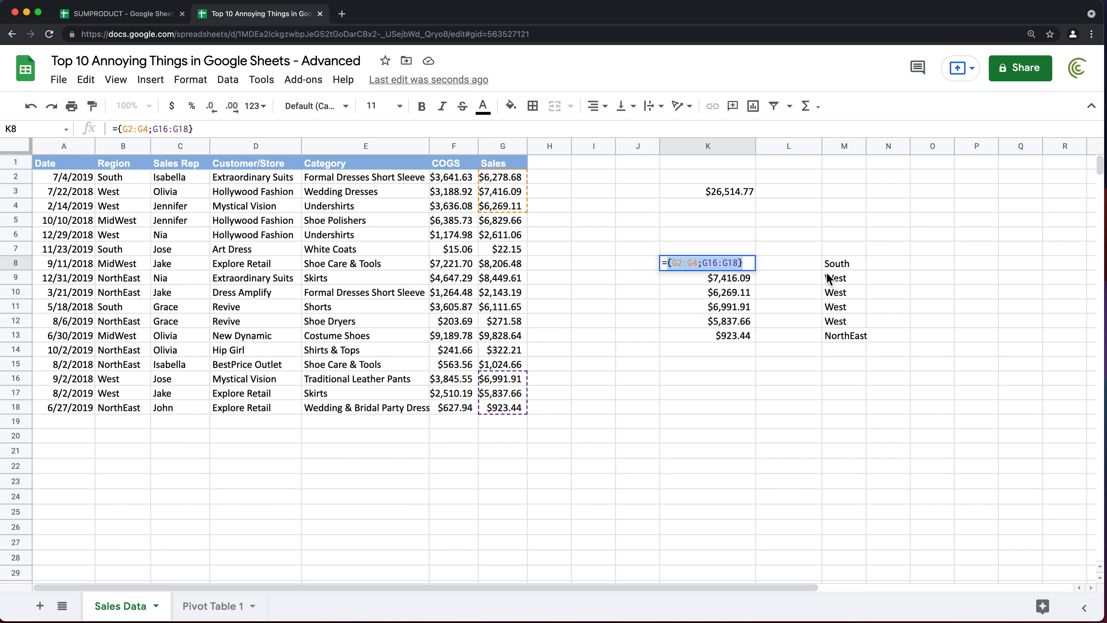
pyautogui.press('Escape')
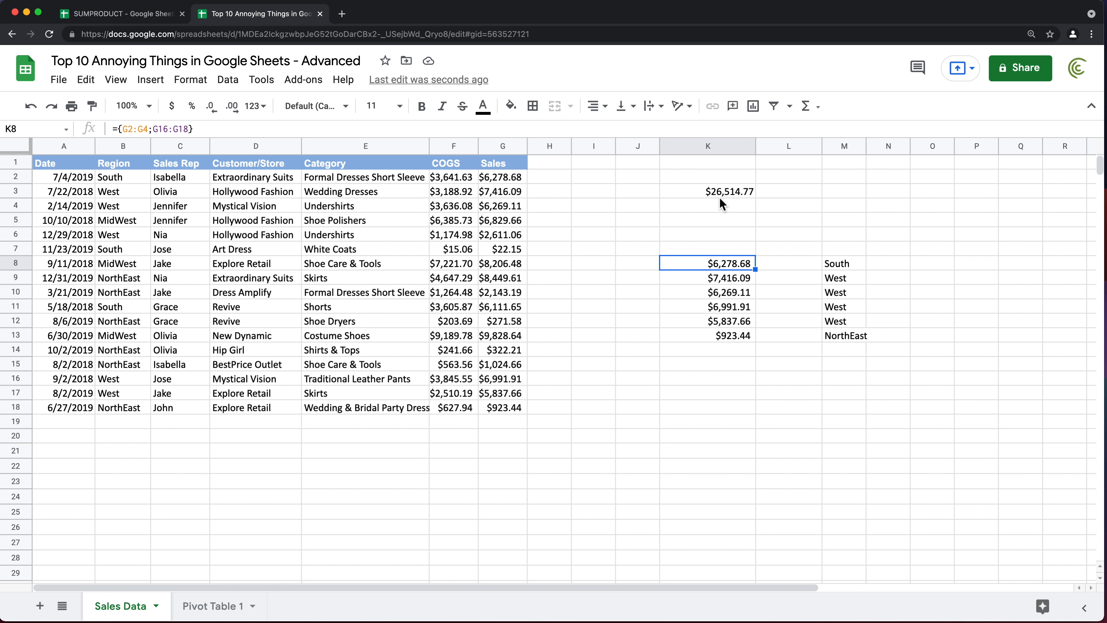
pyautogui.click(727, 192)
pyautogui.doubleClick(719, 195)
pyautogui.moveTo(703, 191); pyautogui.dragTo(732, 192)
pyautogui.press('BackSpace')
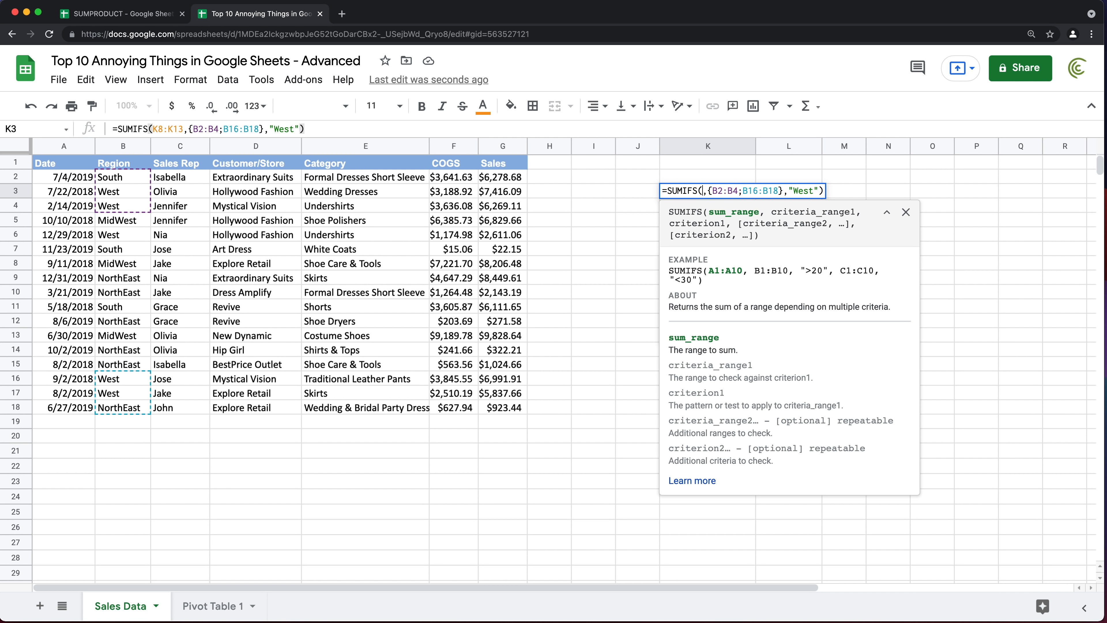
pyautogui.press('super+v')
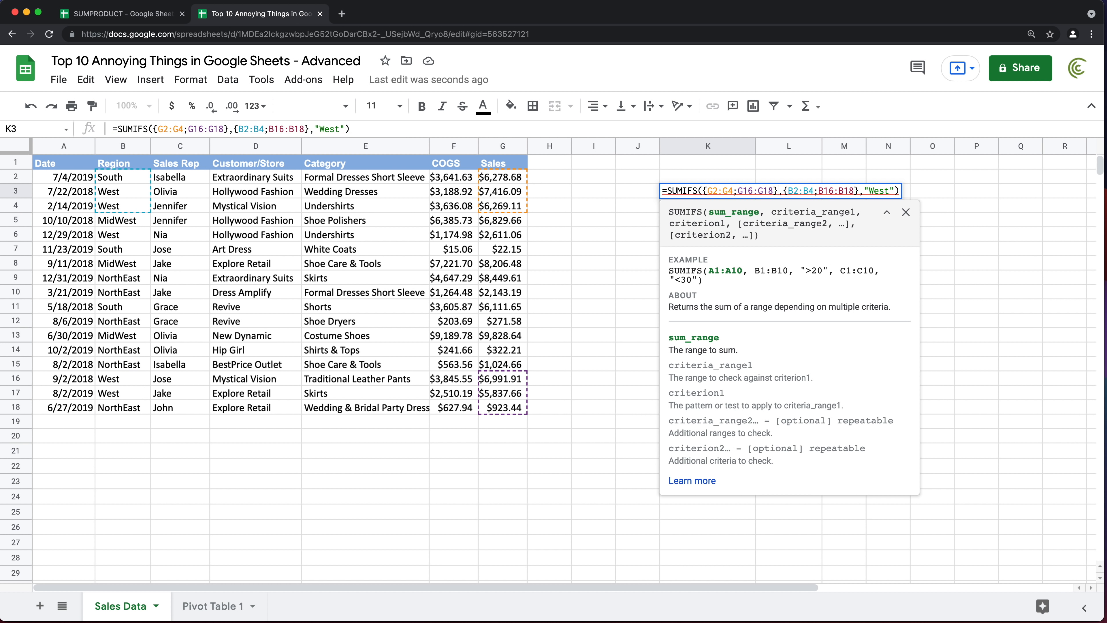
pyautogui.press('Return')
# - Read the error details for the SUMIFS formula in K3 and check its array arguments
pyautogui.click(734, 192)
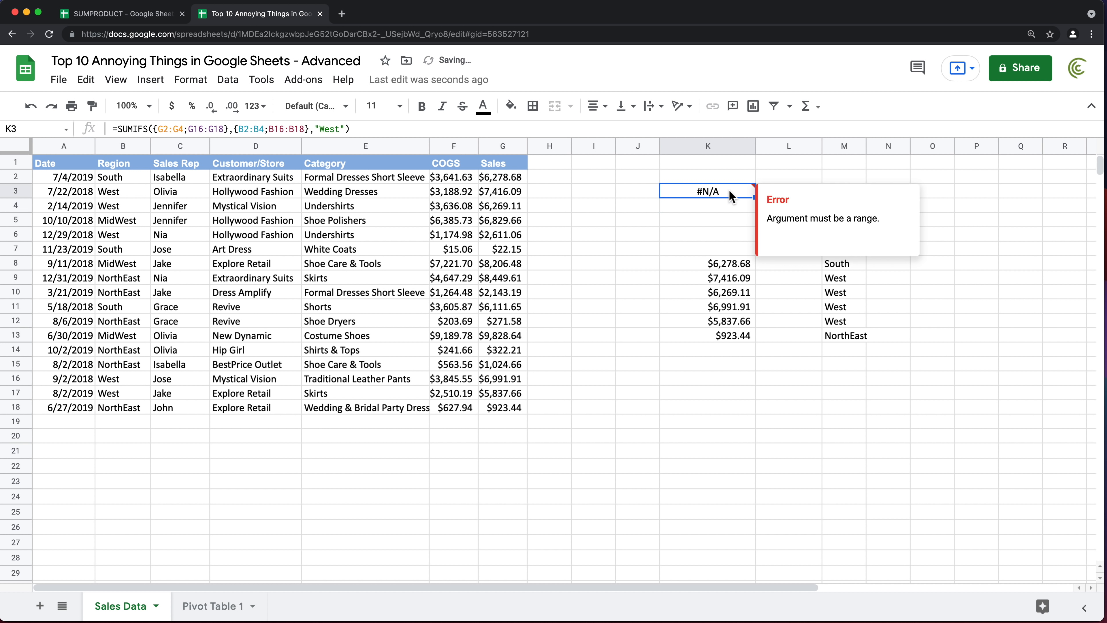
pyautogui.moveTo(773, 218); pyautogui.dragTo(880, 218)
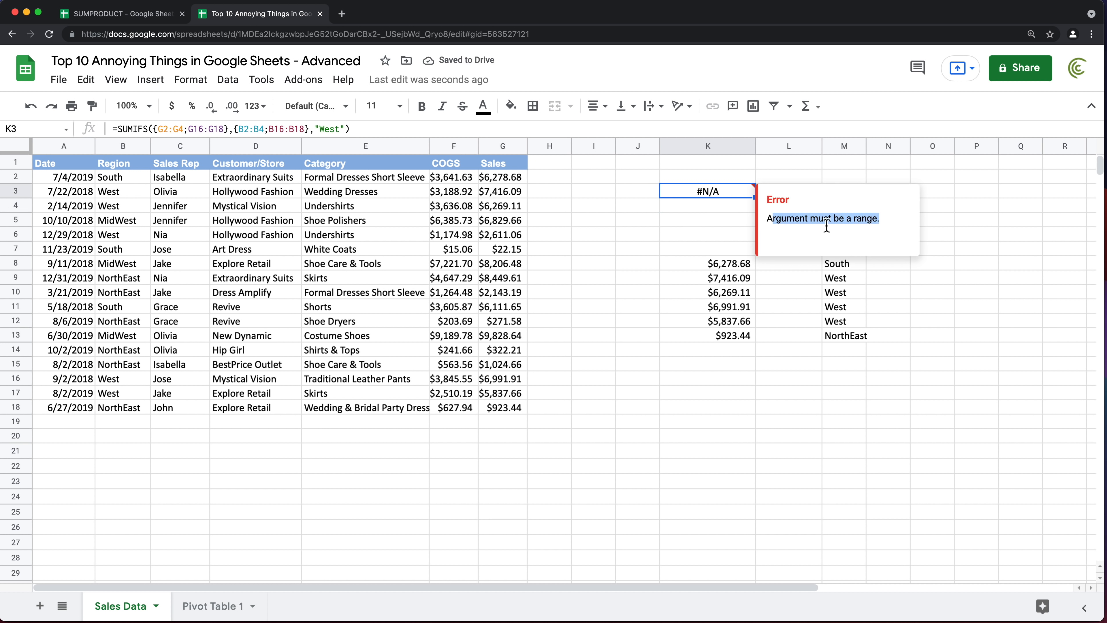
pyautogui.doubleClick(714, 196)
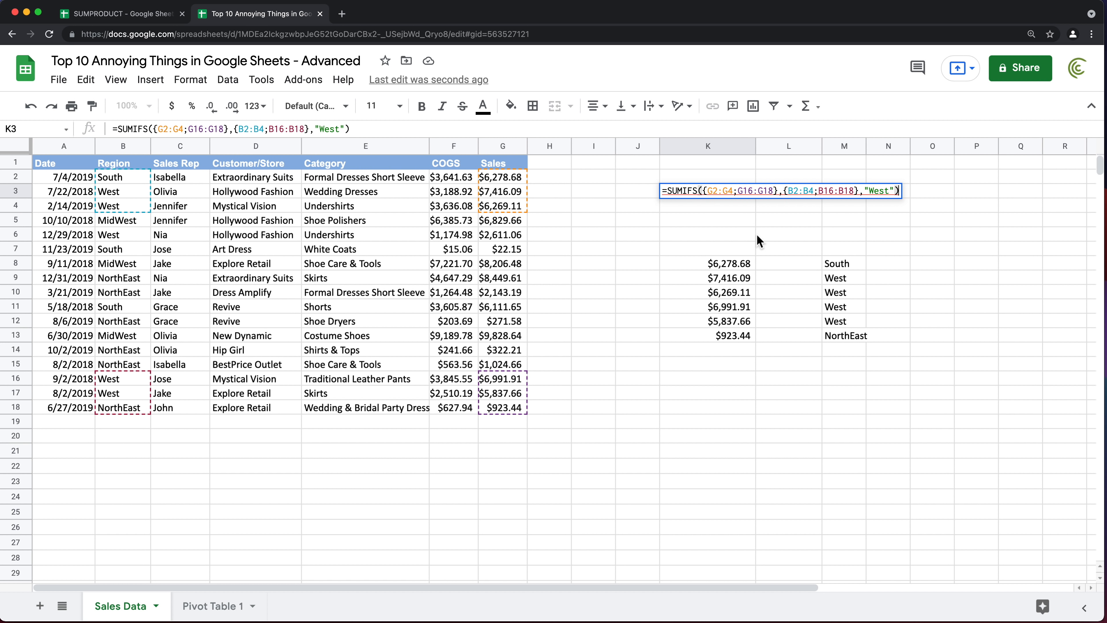
pyautogui.press('Escape')
# - Clear the SUMIFS formula and the stacked helper arrays from K3:N13
pyautogui.hotkey('shift', 'Right')
pyautogui.hotkey('shift', 'Down')
pyautogui.moveTo(868, 279); pyautogui.dragTo(903, 342)
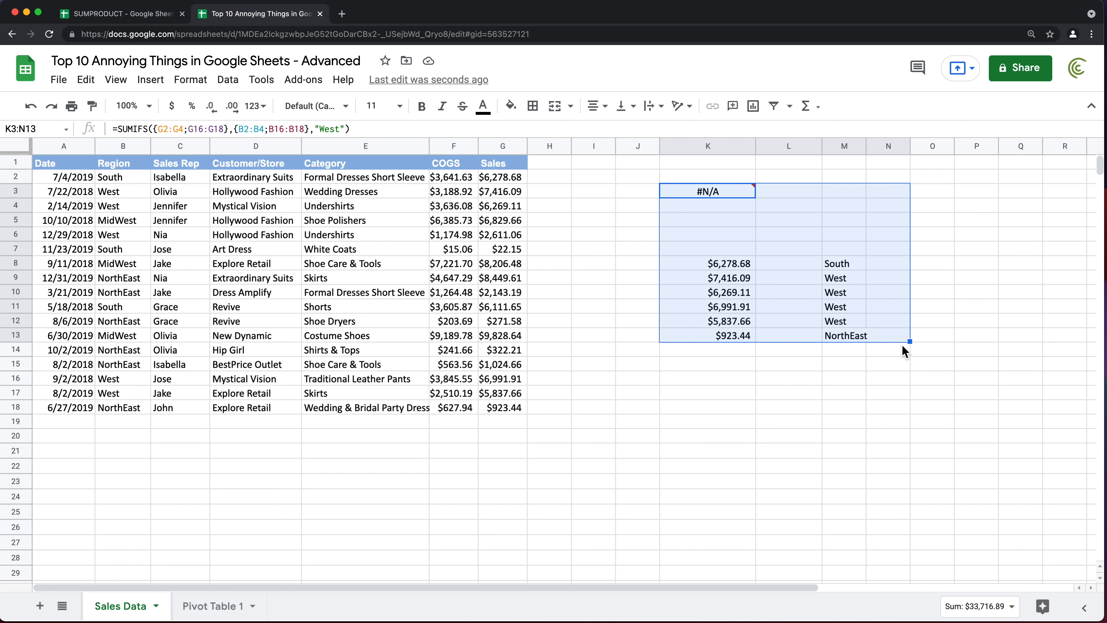
pyautogui.press('Delete')
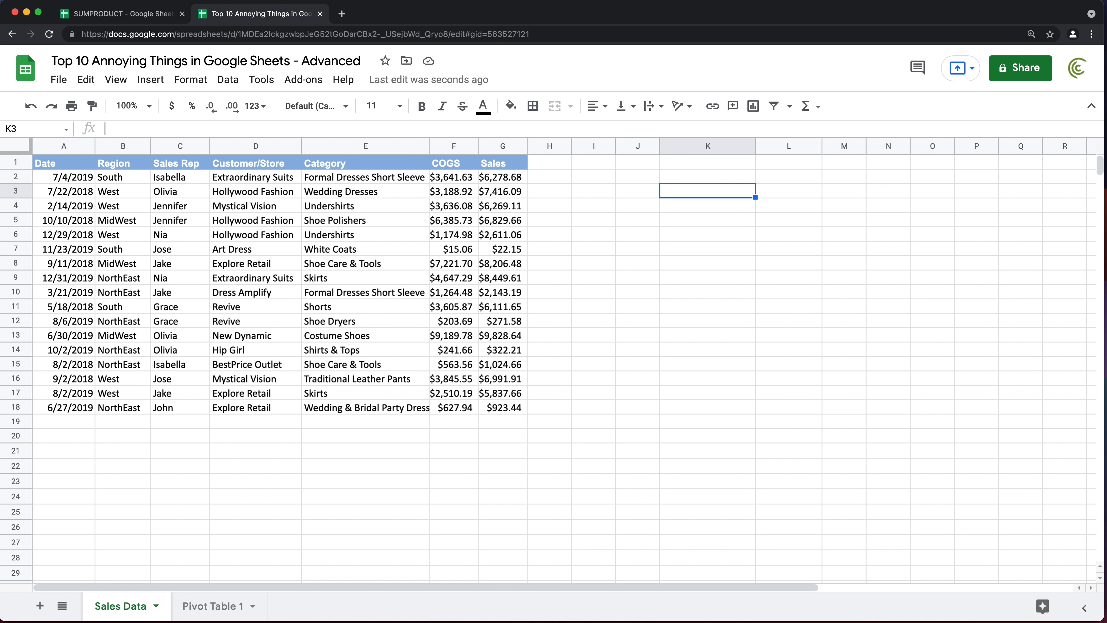
pyautogui.click(708, 176)
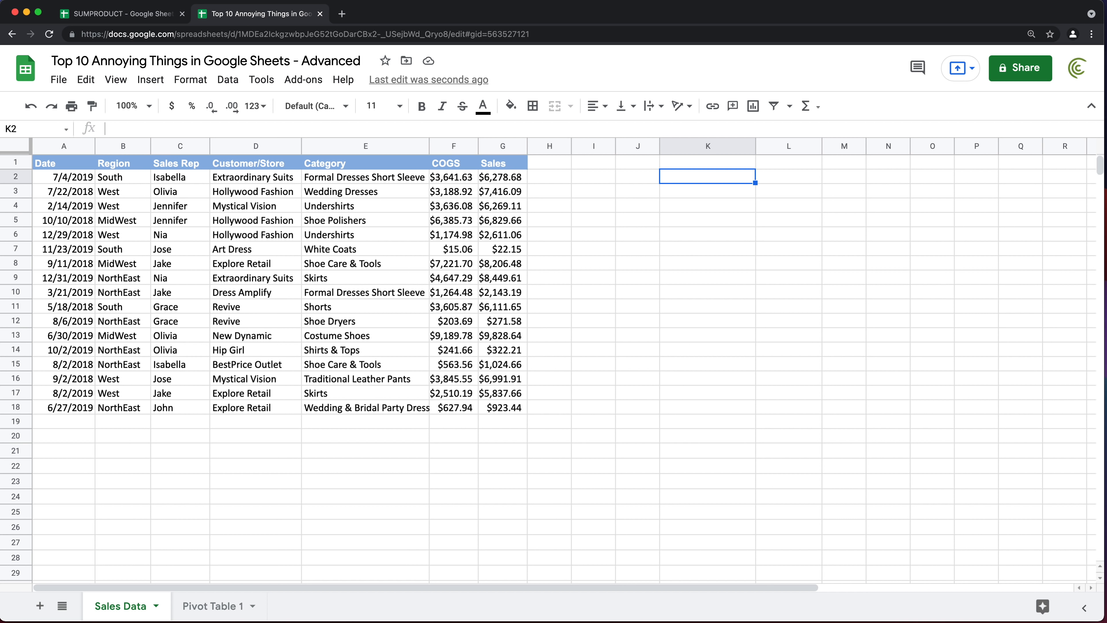
pyautogui.click(375, 264)
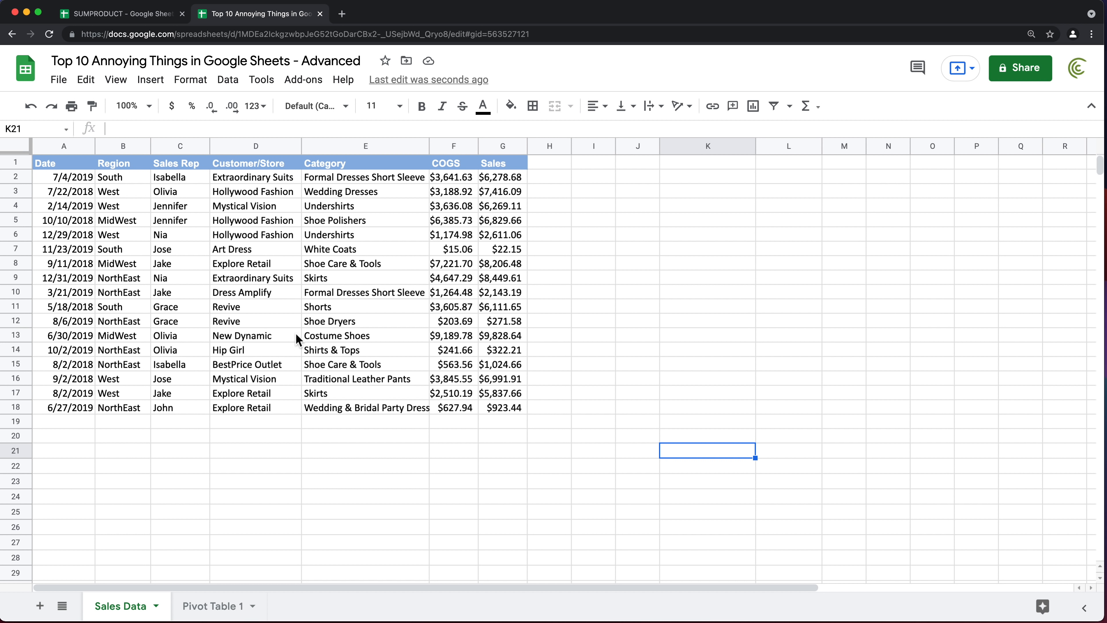
pyautogui.click(387, 481)
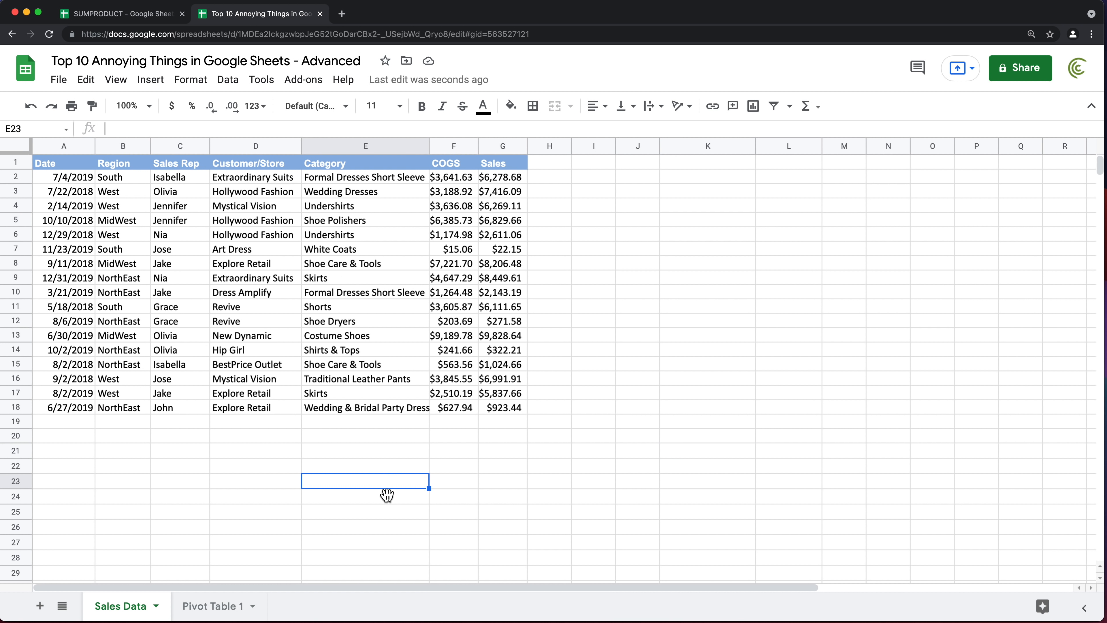
pyautogui.write('07')
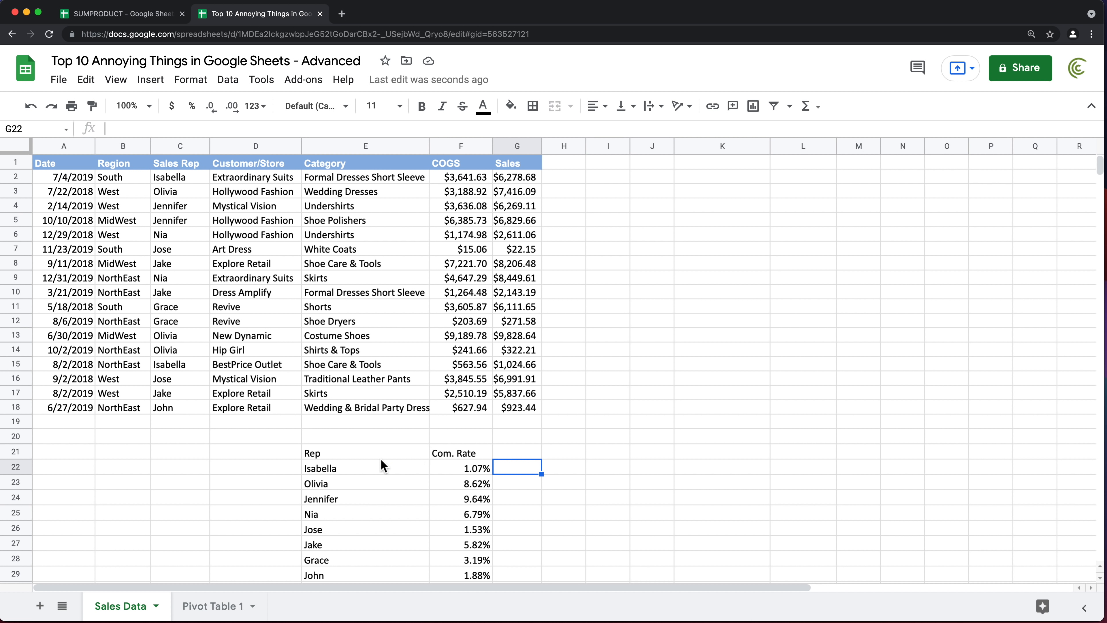
# - Bold the Rep and Com. Rate headers in E21:F21 of the commission table
pyautogui.moveTo(384, 453); pyautogui.dragTo(473, 458)
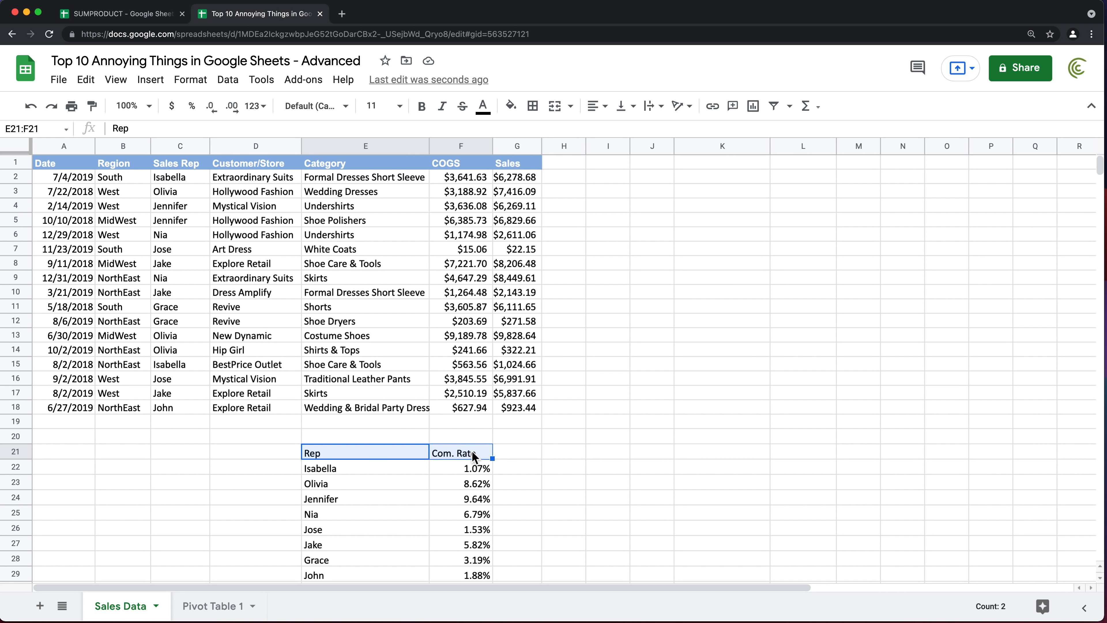
pyautogui.hotkey('ctrl', 'b')
# - Add a "Com. Rate" header in H1 beside Sales and widen column H
pyautogui.click(567, 165)
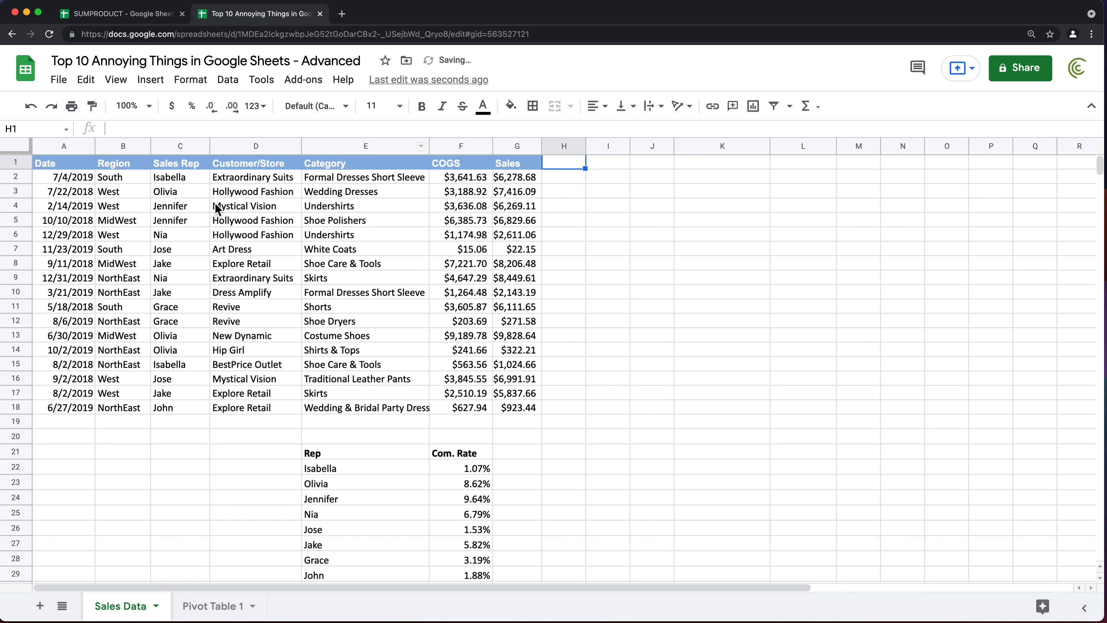
pyautogui.write('Com')
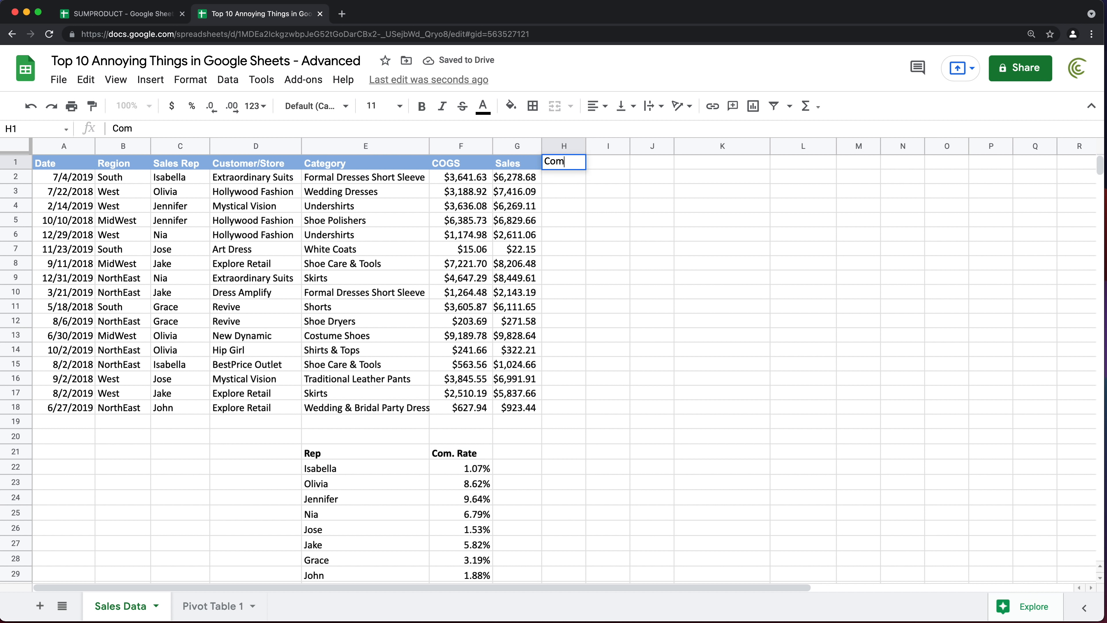
pyautogui.write('. Rate')
pyautogui.press('Return')
pyautogui.moveTo(586, 146); pyautogui.dragTo(635, 146)
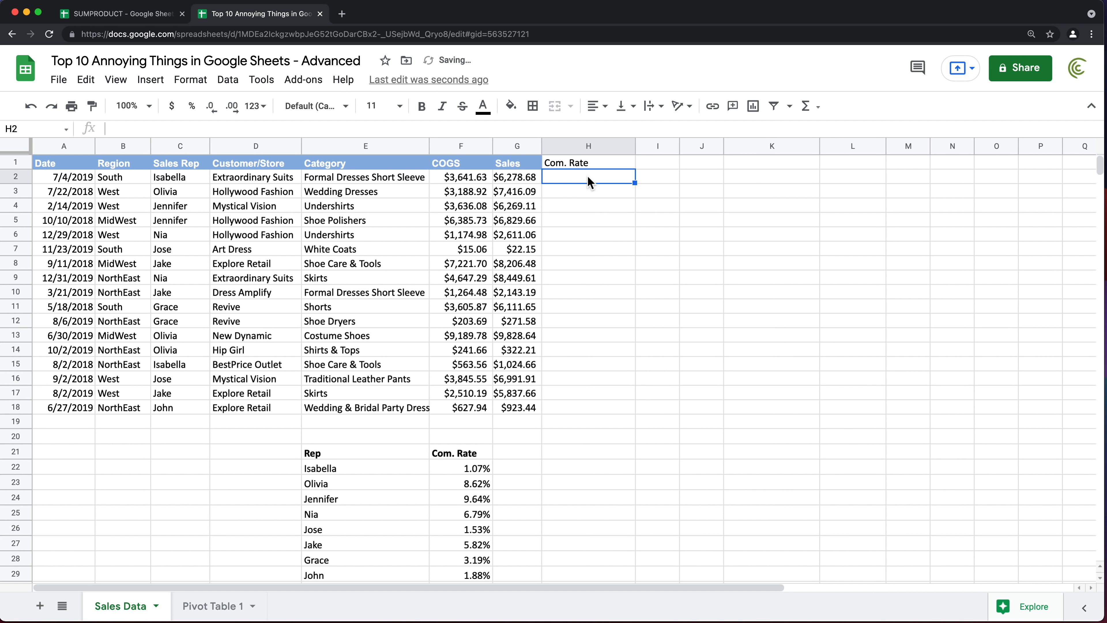
pyautogui.write('IND')
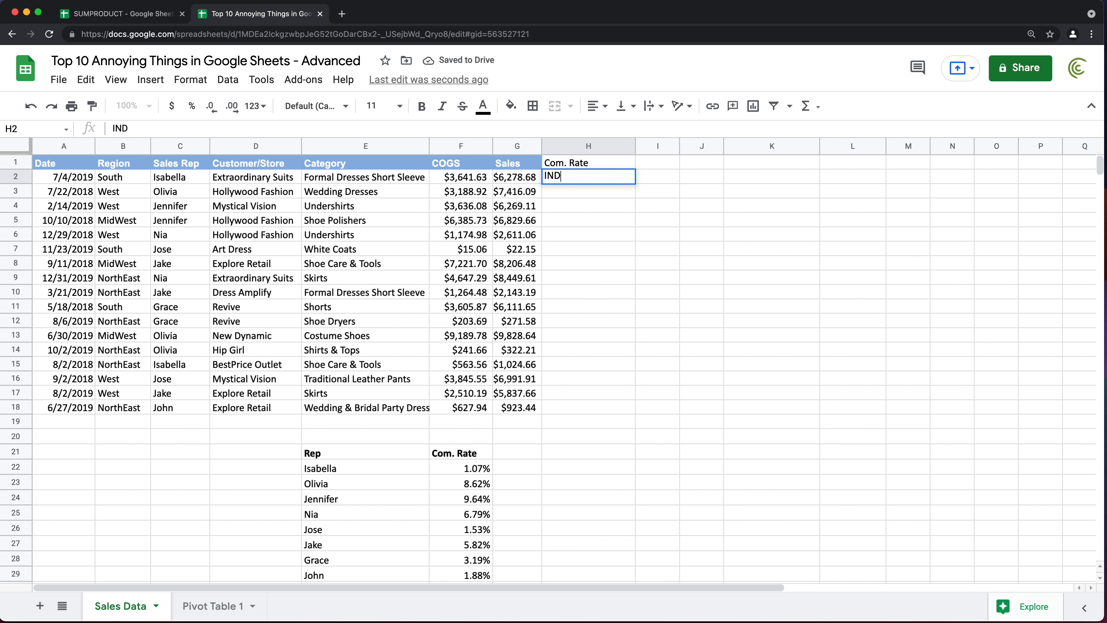
pyautogui.write('EX')
pyautogui.press('BackSpace')
pyautogui.press('BackSpace')
pyautogui.press('BackSpace')
pyautogui.press('BackSpace')
pyautogui.press('BackSpace')
# - Write =INDEX(F22:F29,MATCH(C2,E22:E29,0)) in H2 to look up the sales rep's commission rate
pyautogui.write('=INDEX(')
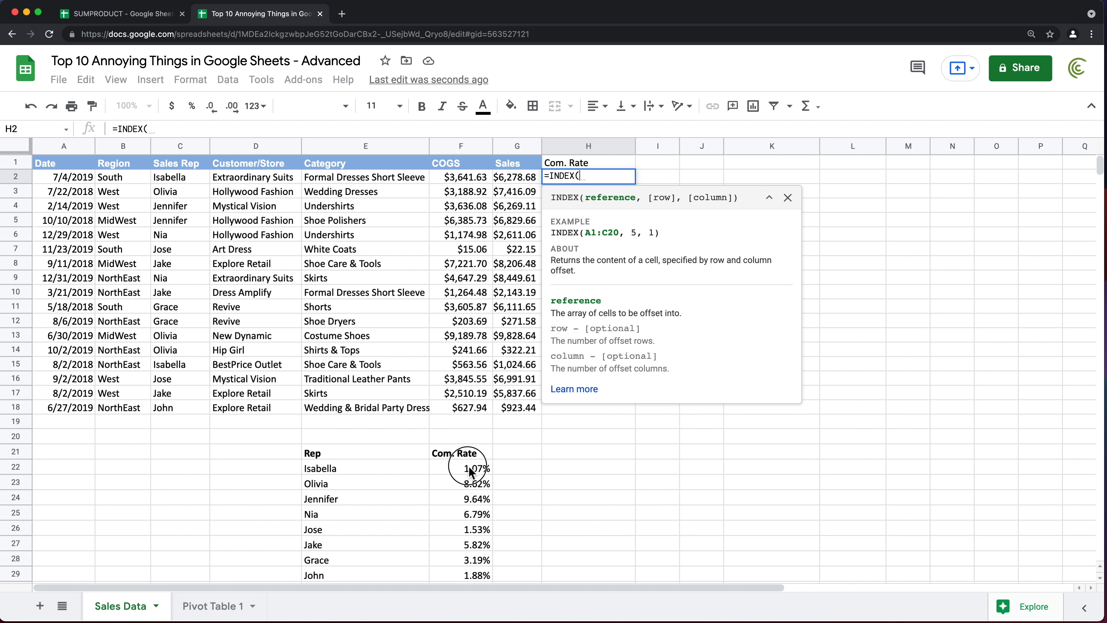
pyautogui.moveTo(469, 469); pyautogui.dragTo(469, 575)
pyautogui.write(',')
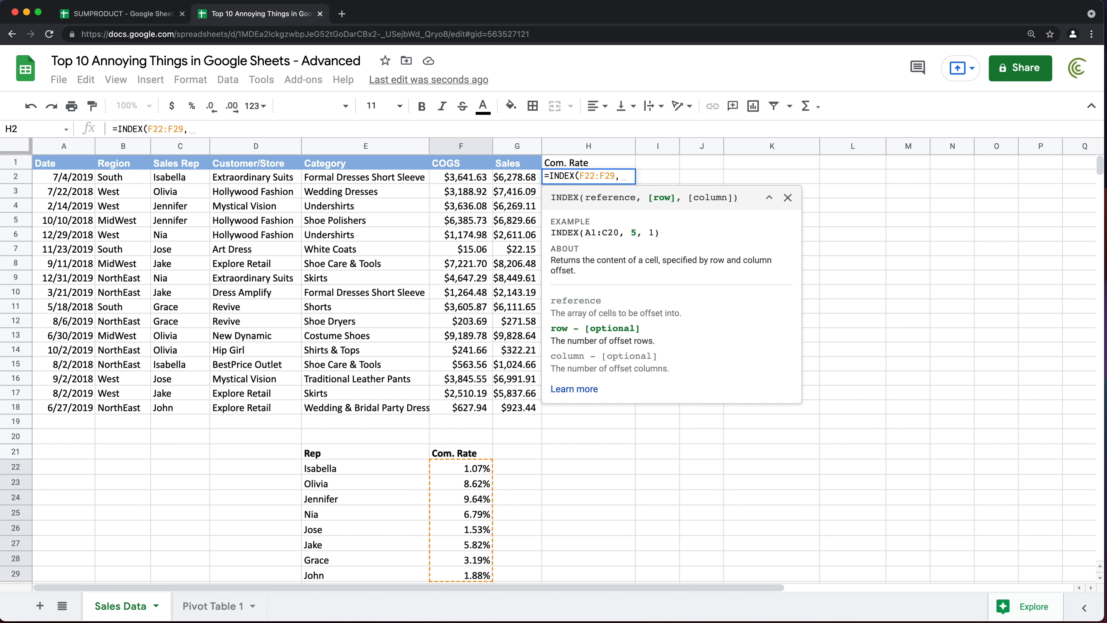
pyautogui.write('MA')
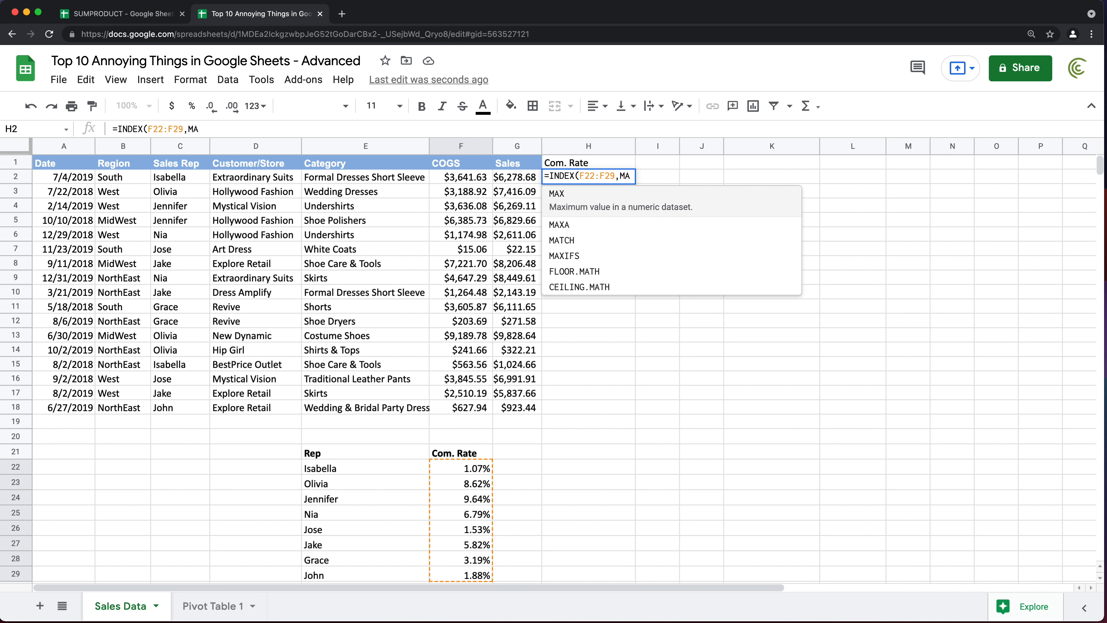
pyautogui.write('TCH(')
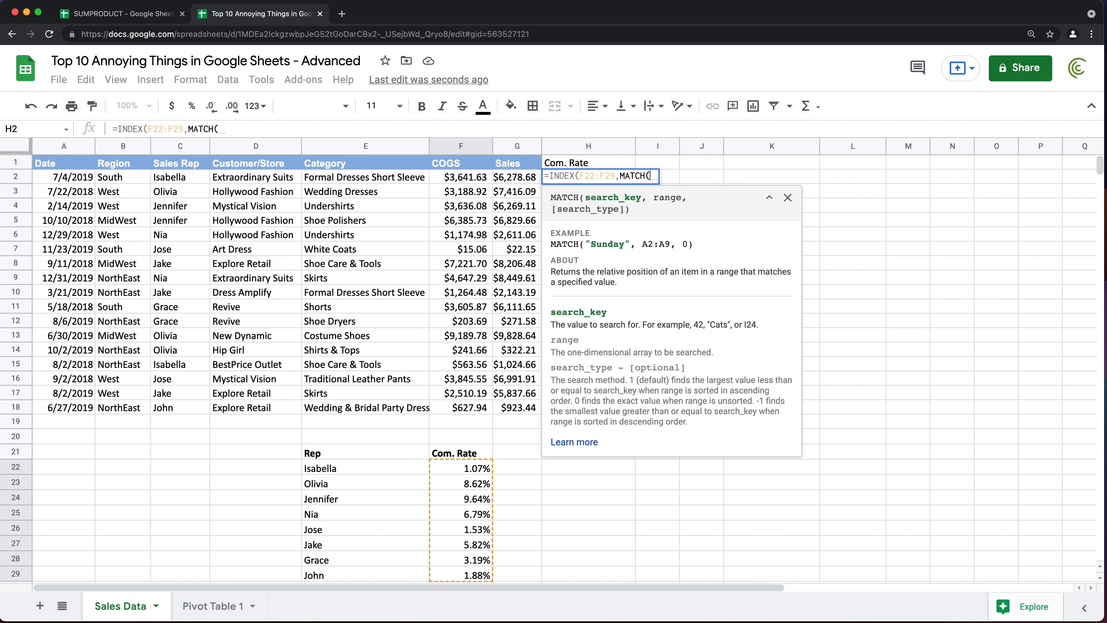
pyautogui.click(170, 178)
pyautogui.write(',')
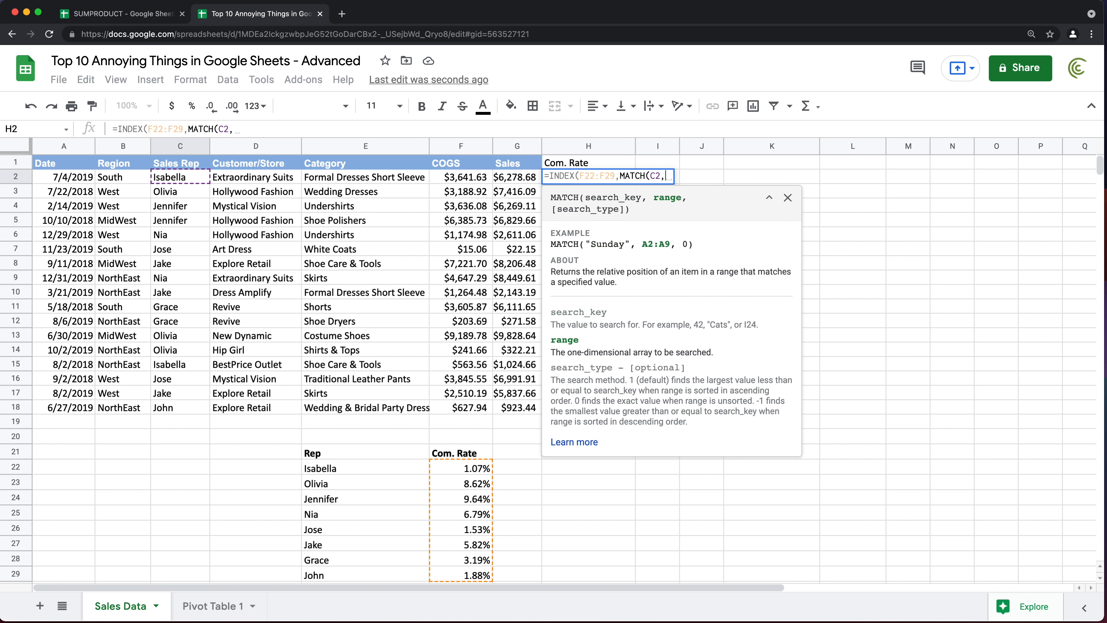
pyautogui.moveTo(352, 471); pyautogui.dragTo(353, 576)
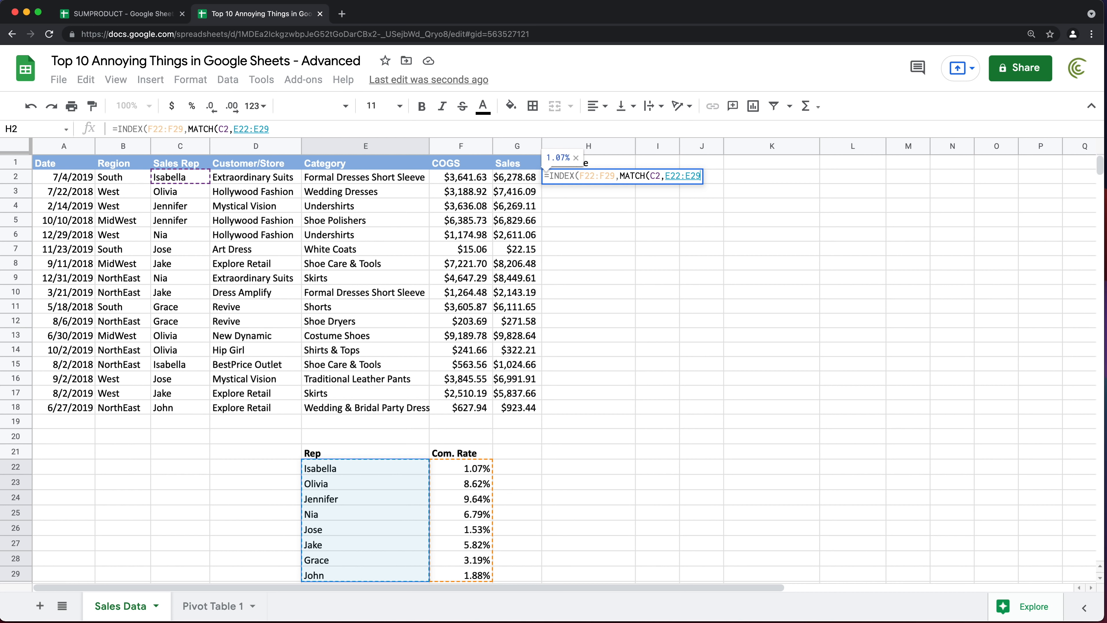
pyautogui.write(',0')
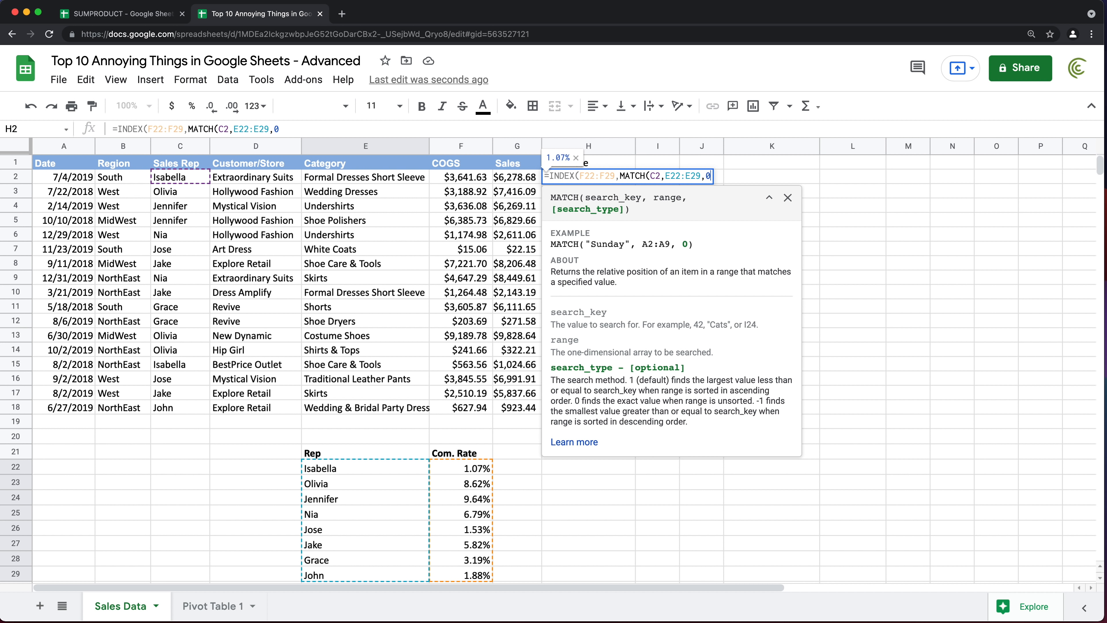
pyautogui.write(')')
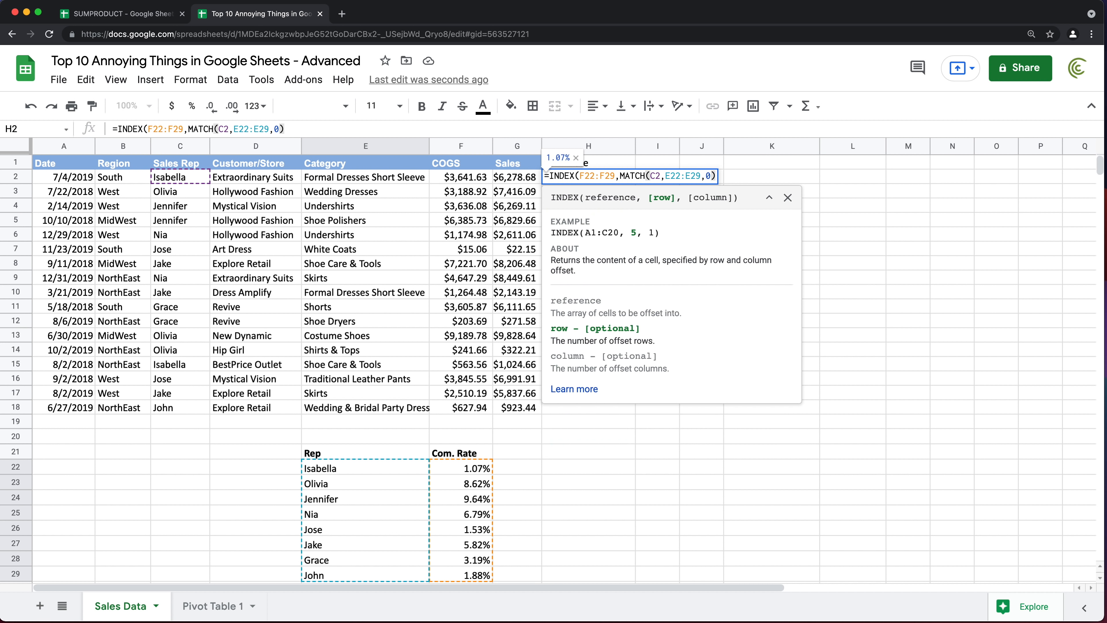
pyautogui.write(')')
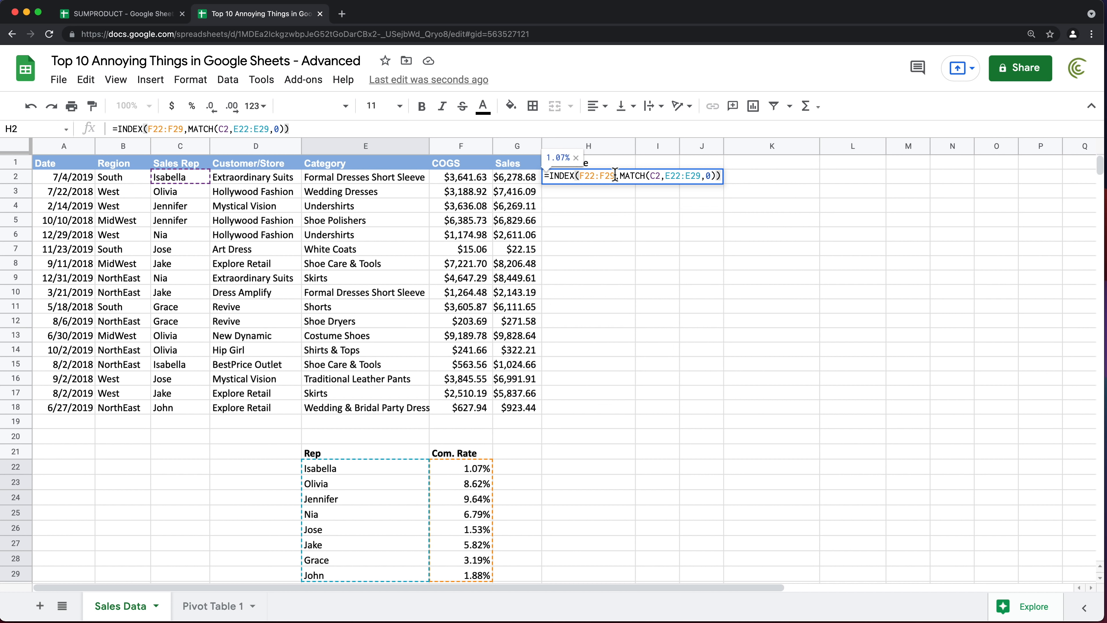
# - Make both lookup ranges in H2's formula absolute, as $F$22:$F$29 and $E$22:$E$29
pyautogui.moveTo(615, 175); pyautogui.dragTo(580, 176)
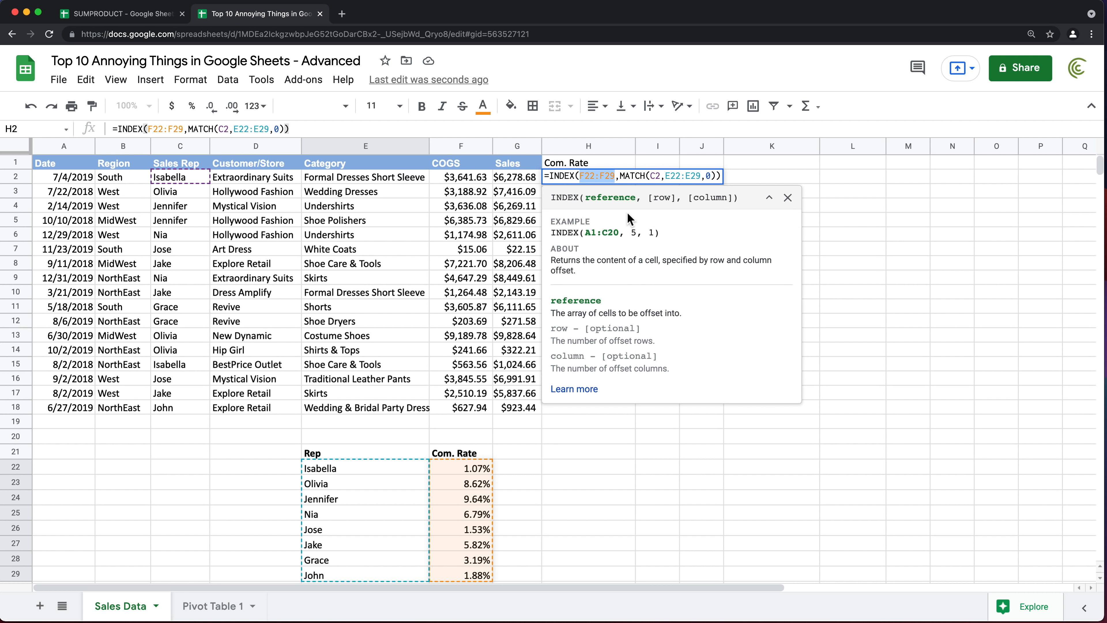
pyautogui.press('F4')
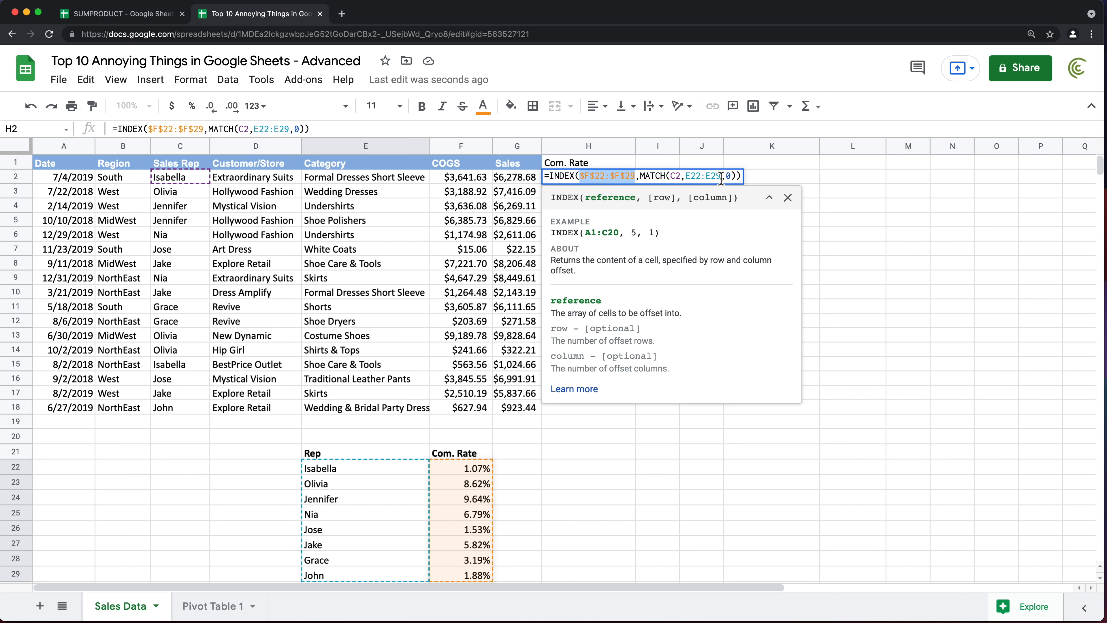
pyautogui.moveTo(721, 178); pyautogui.dragTo(685, 179)
pyautogui.press('F4')
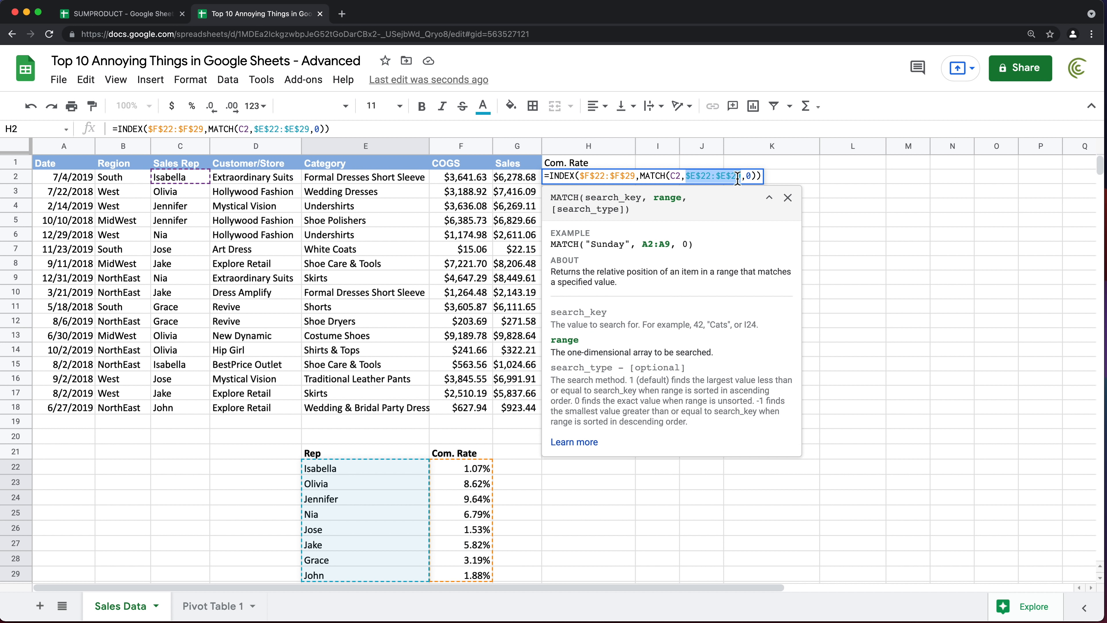
# - Fill H2's INDEX/MATCH formula down the Com. Rate column through H18 and inspect the copied formulas in H3 and H18
pyautogui.click(762, 176)
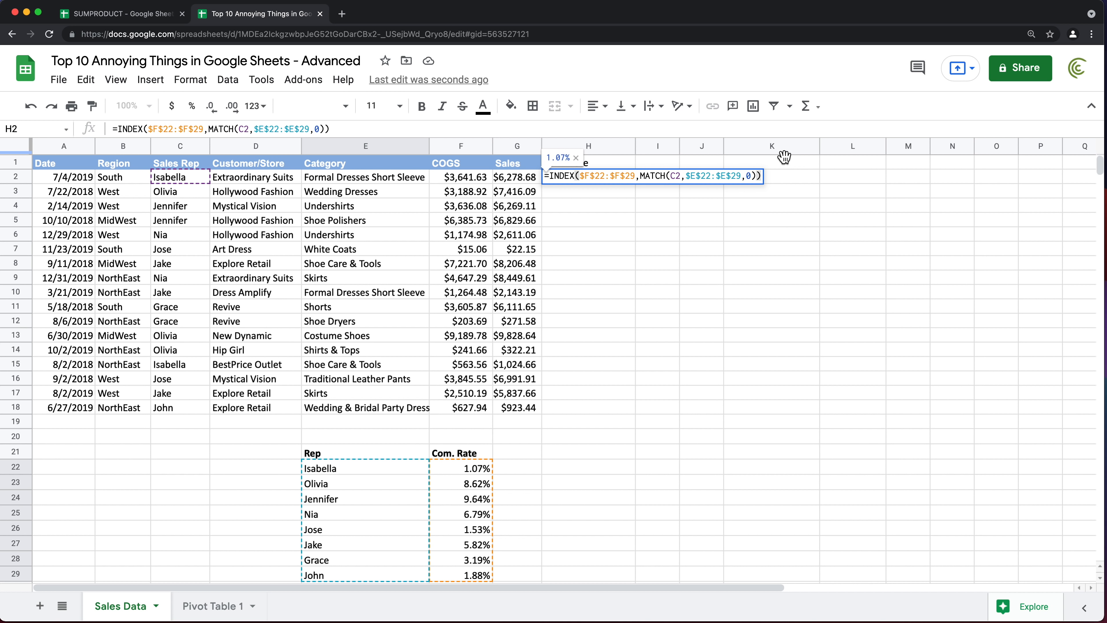
pyautogui.press('Return')
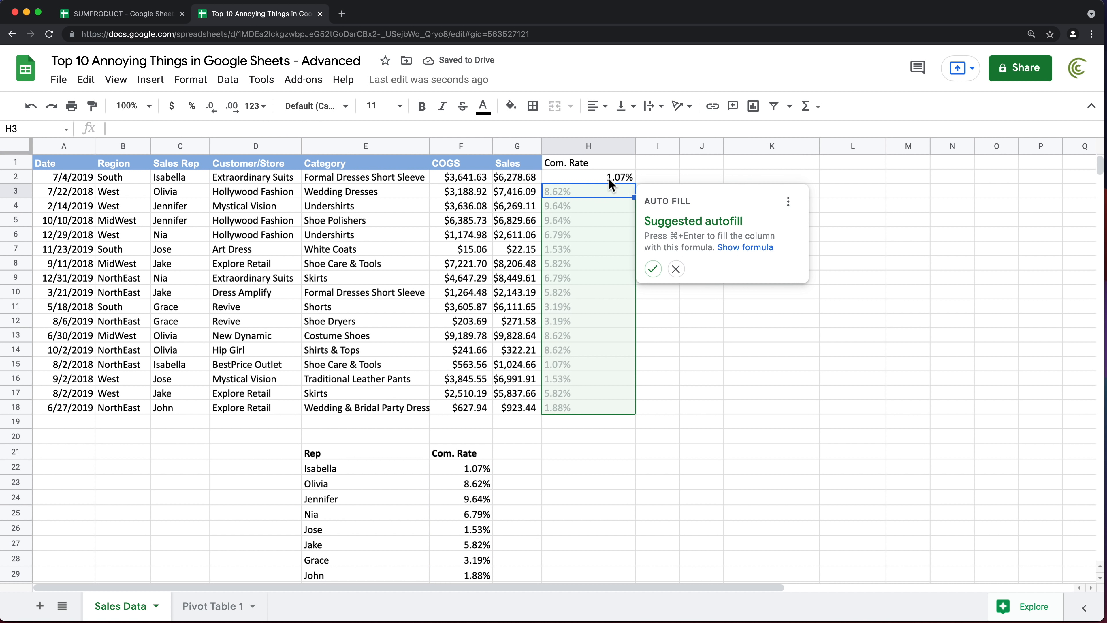
pyautogui.click(652, 269)
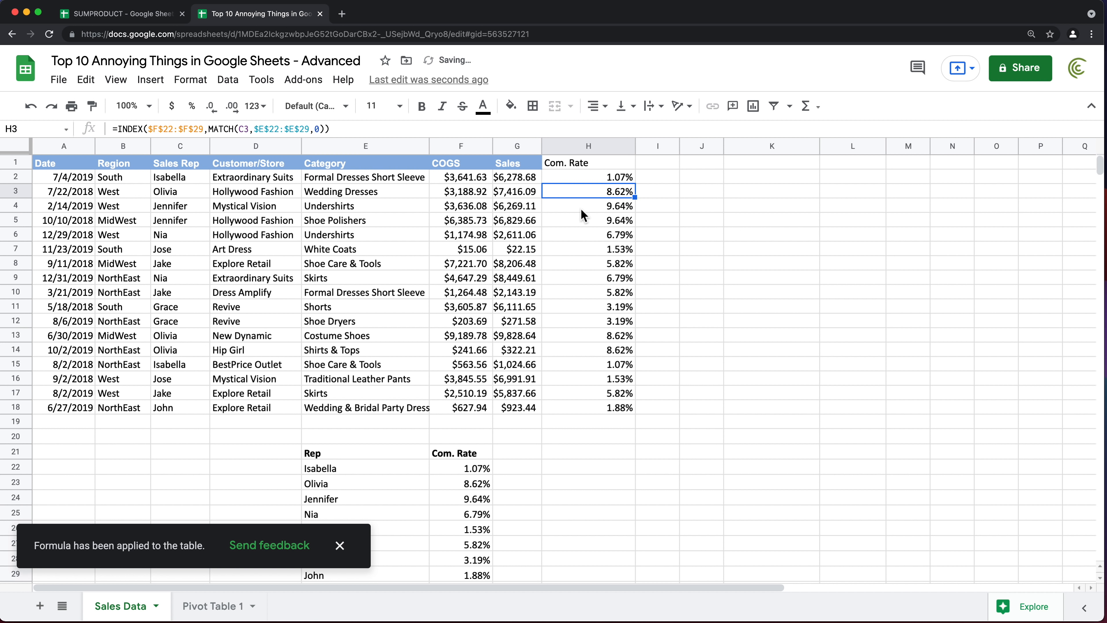
pyautogui.click(191, 181)
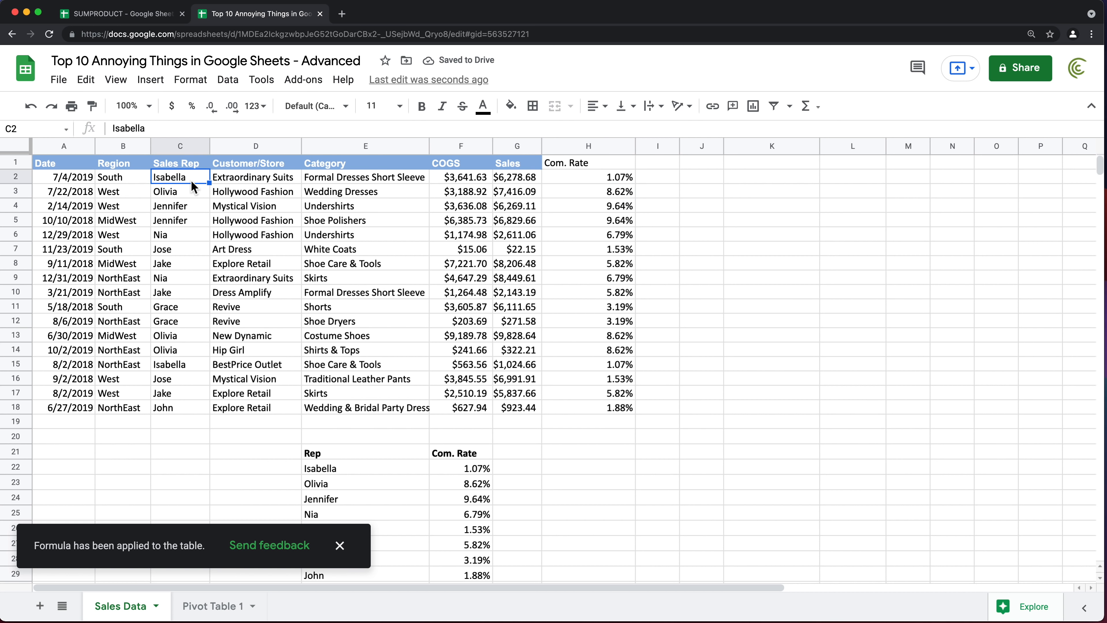
pyautogui.click(601, 191)
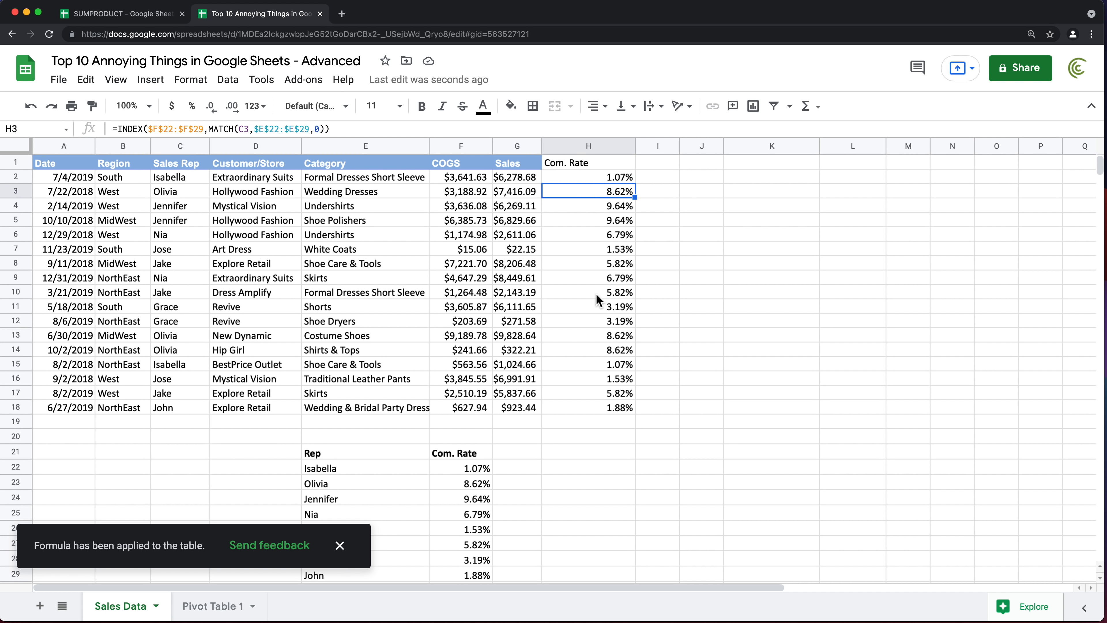
pyautogui.click(340, 545)
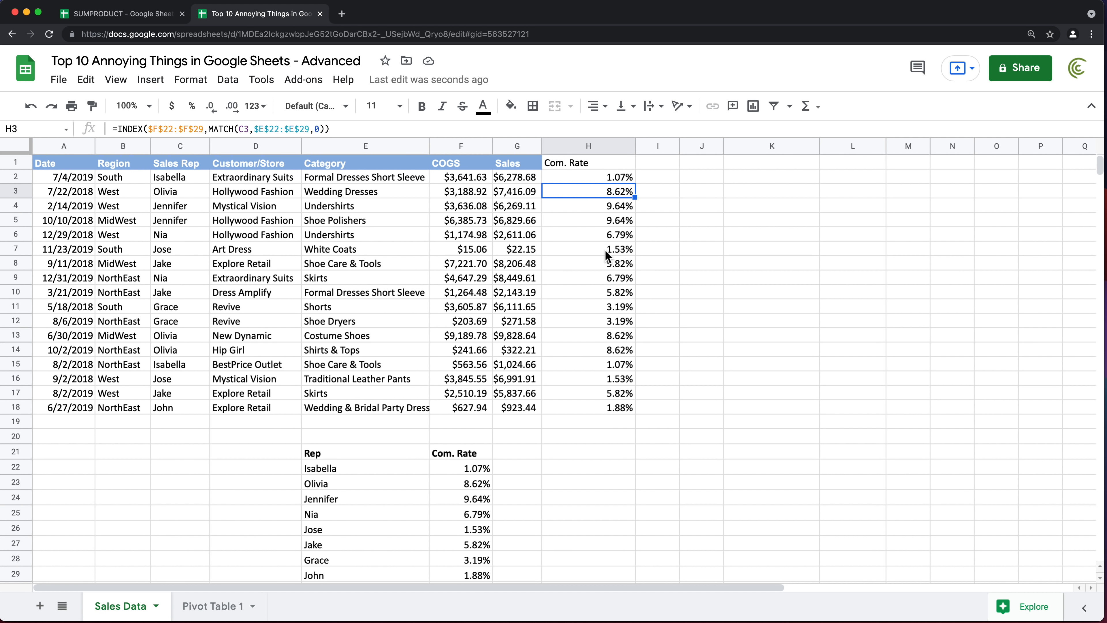
pyautogui.click(614, 411)
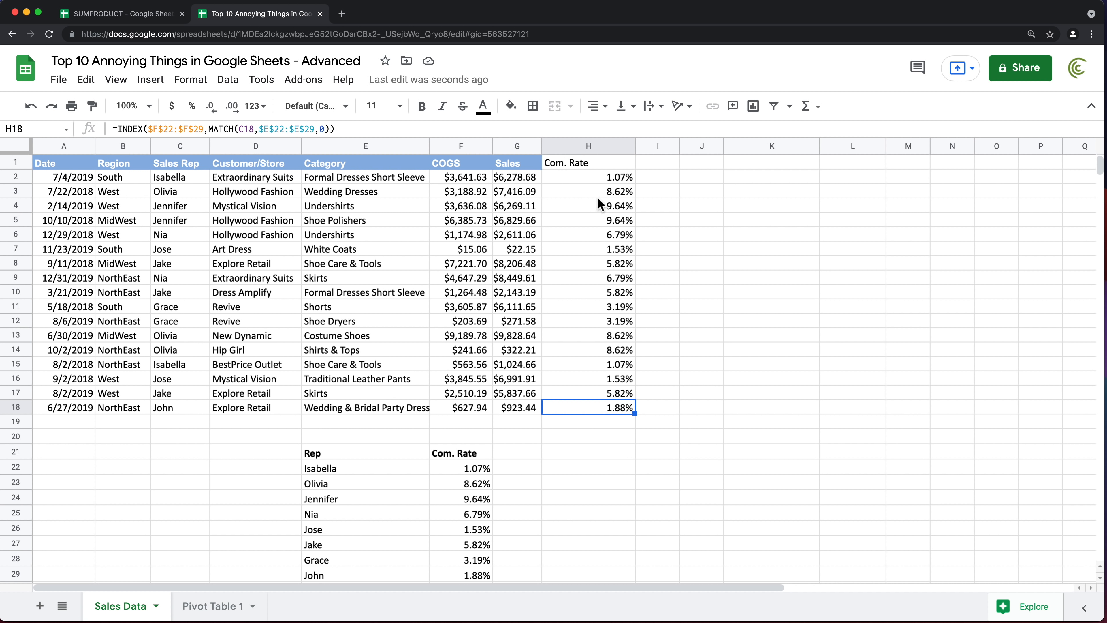
# - Clear the filled-down commission rate formulas from H3:H18
pyautogui.click(606, 194)
pyautogui.moveTo(632, 198); pyautogui.dragTo(626, 401)
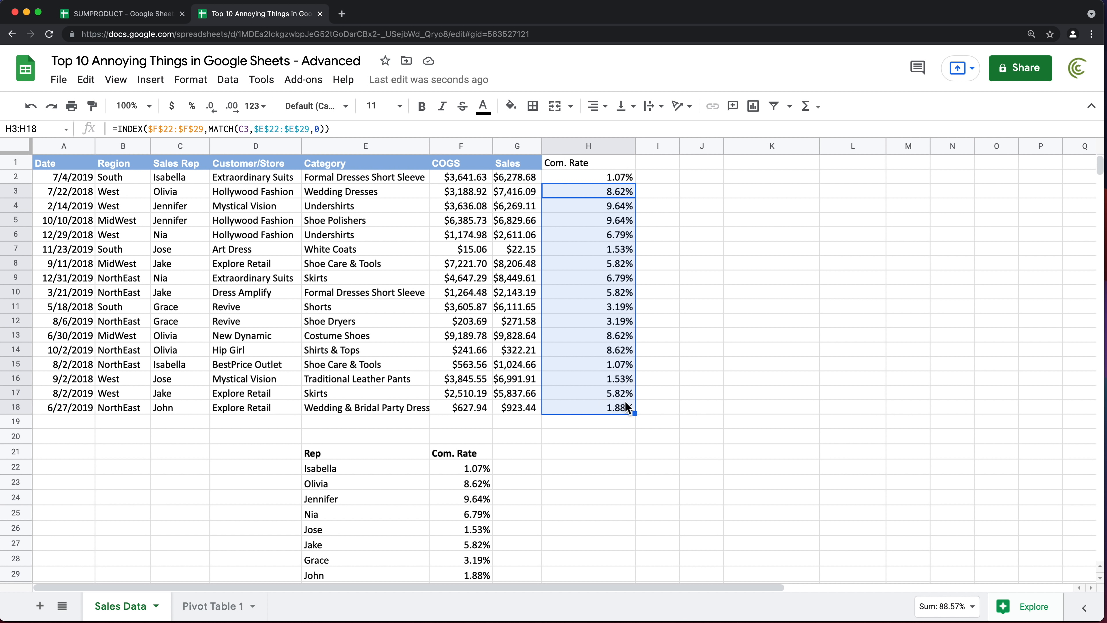
pyautogui.press('Delete')
# - Try to return all commission rates from H2 by changing MATCH's search key to C2:C18 and wrapping the formula in ArrayFormula
pyautogui.doubleClick(598, 177)
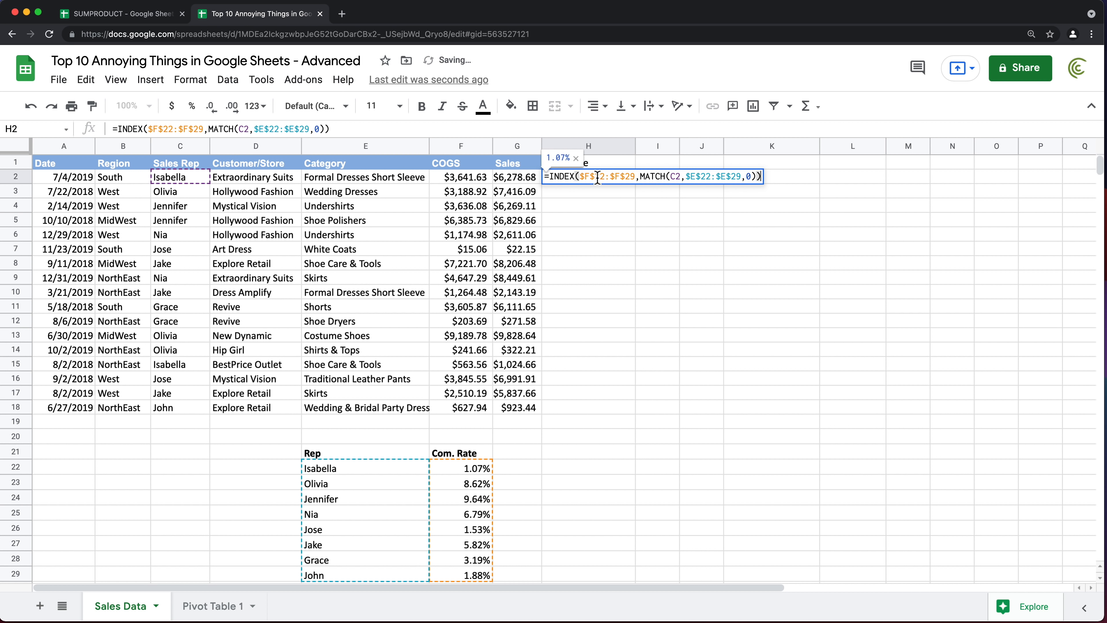
pyautogui.click(683, 177)
pyautogui.press('BackSpace')
pyautogui.press('BackSpace')
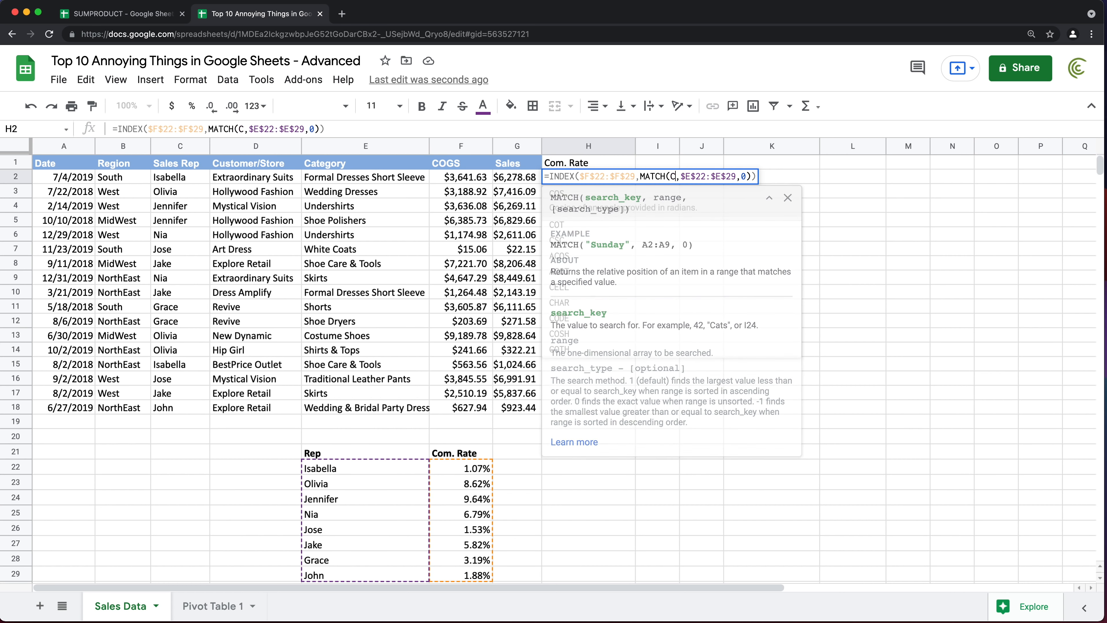
pyautogui.moveTo(180, 182); pyautogui.dragTo(180, 408)
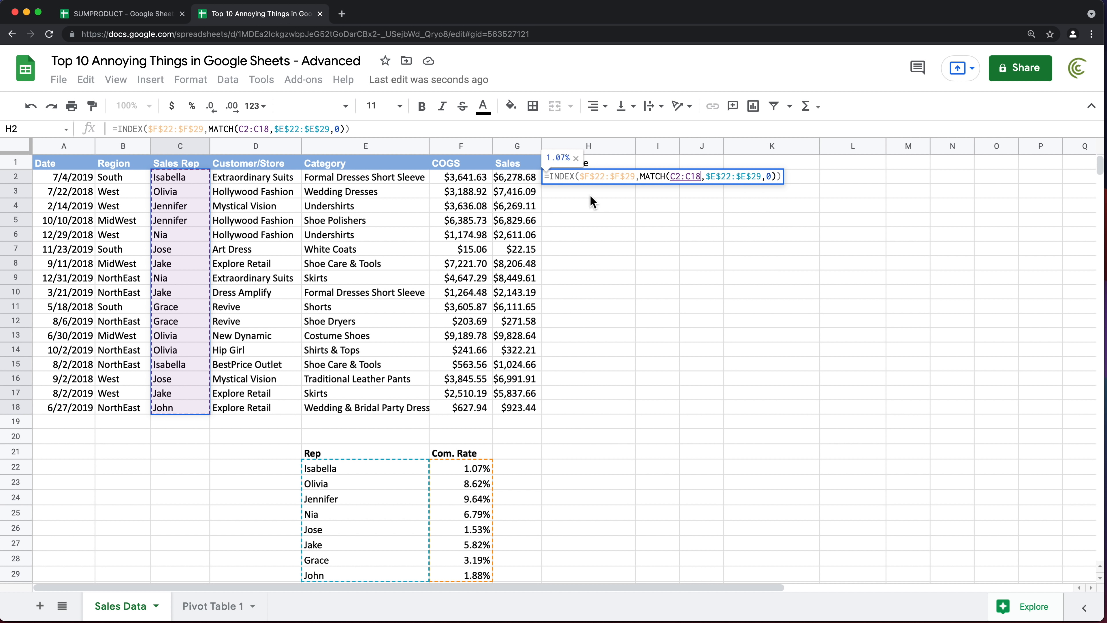
pyautogui.hotkey('ctrl', 'shift', 'Return')
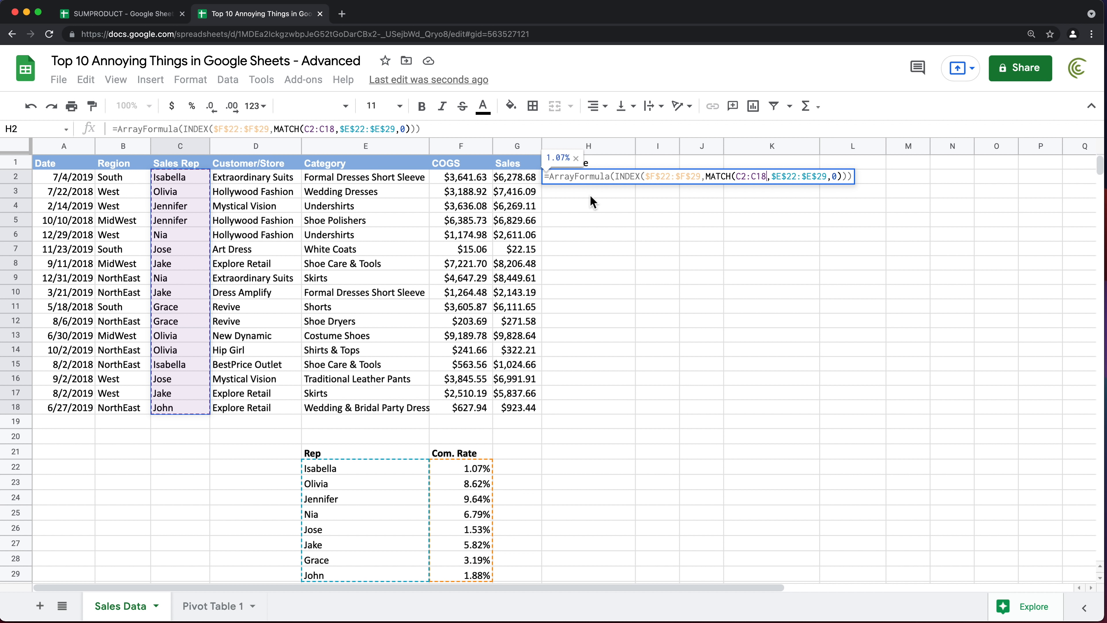
pyautogui.press('Return')
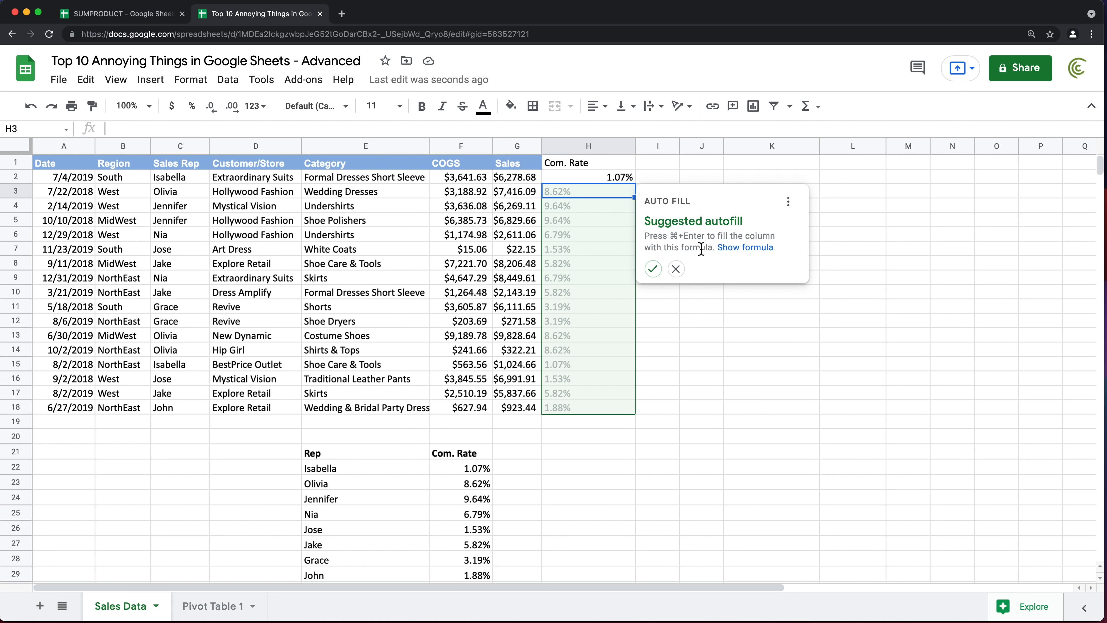
# - Reject the suggested autofill for column H and clear the INDEX/MATCH array formula from H2
pyautogui.click(676, 269)
pyautogui.doubleClick(586, 175)
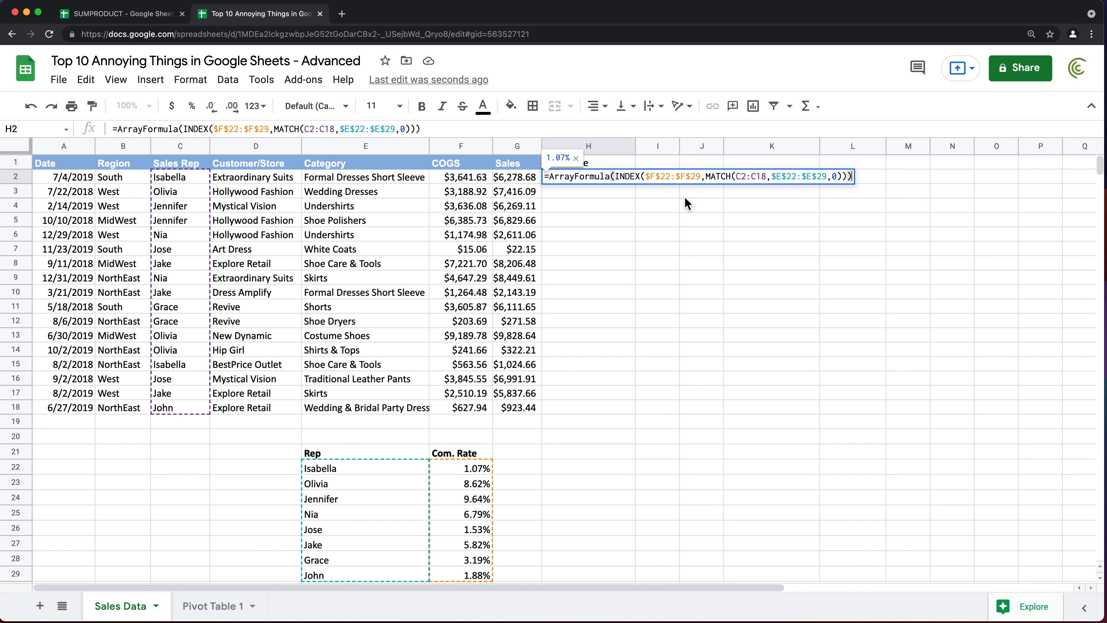
pyautogui.press('Escape')
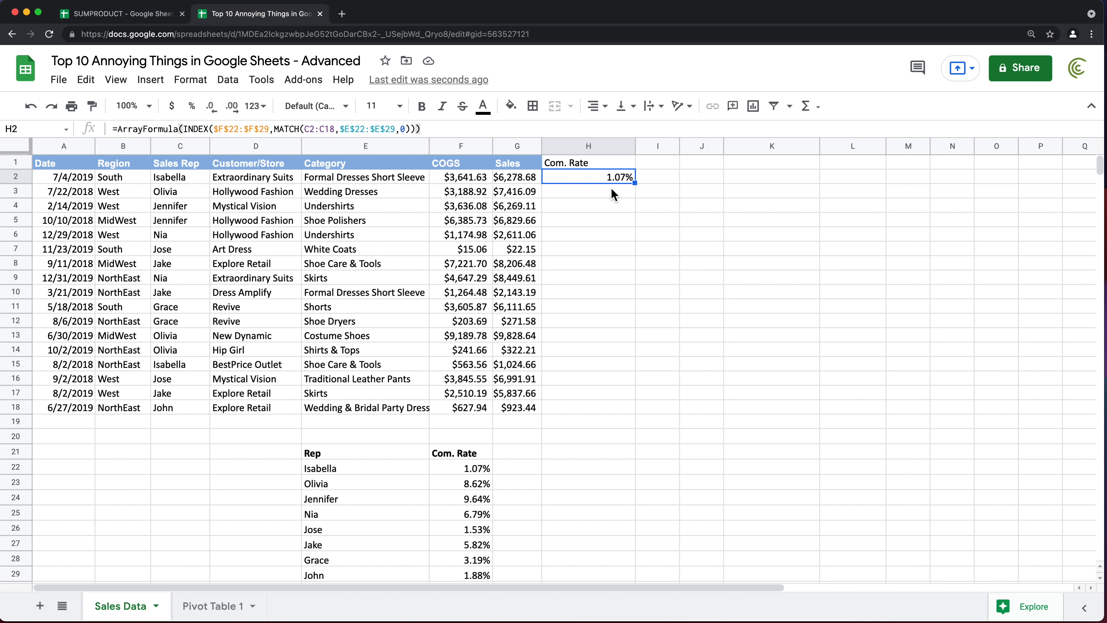
pyautogui.press('Delete')
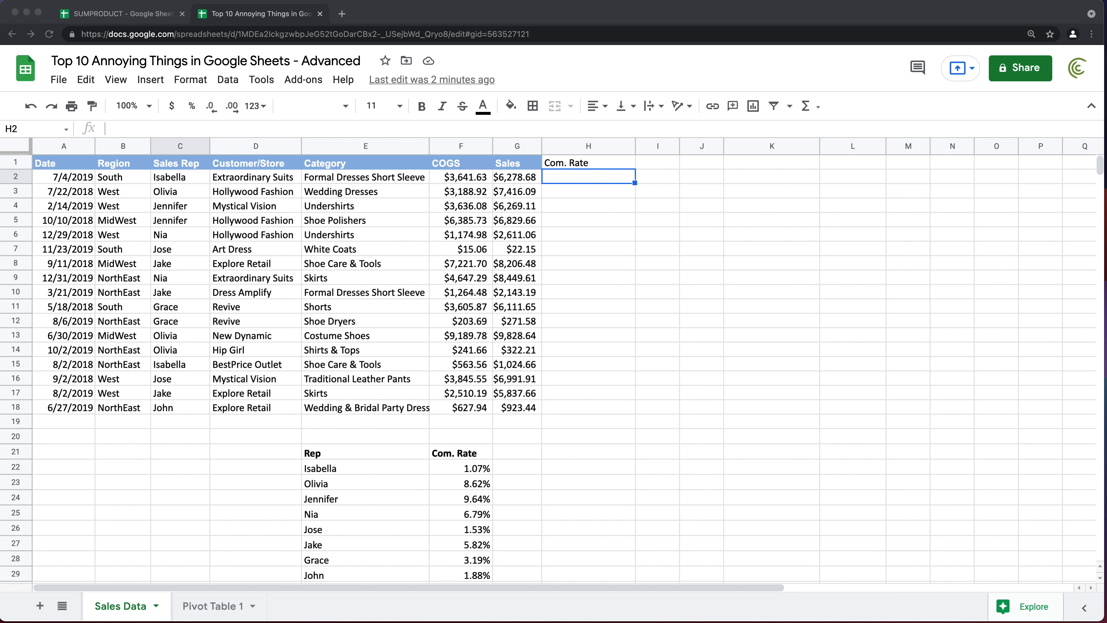
# - Total the entire Sales column with =SUM(G:G) in K2, and clear the cell again
pyautogui.click(742, 175)
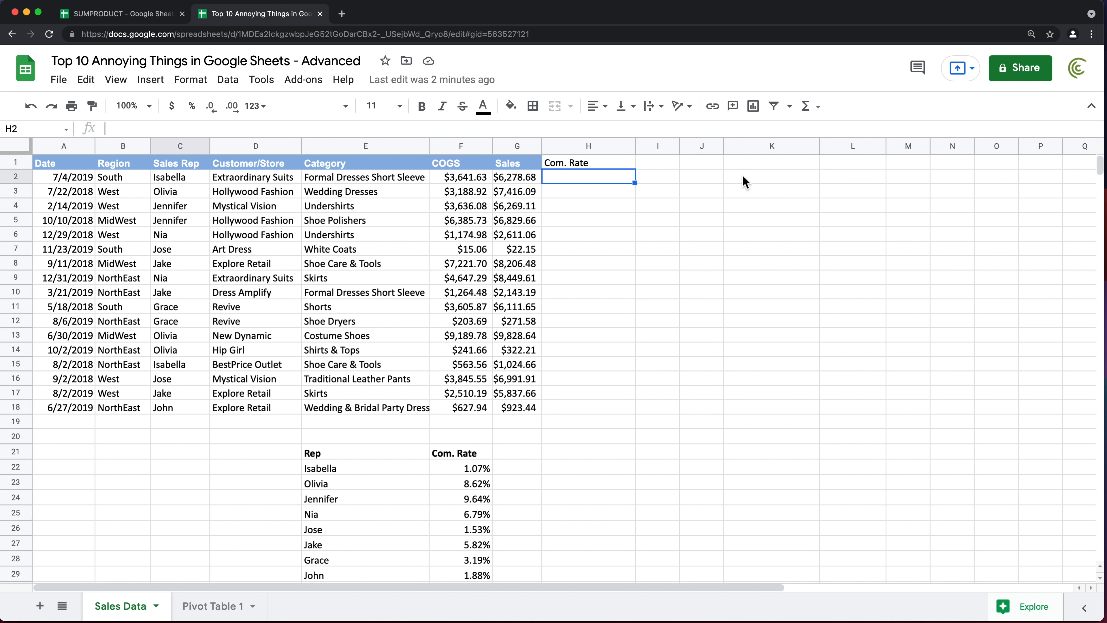
pyautogui.click(743, 177)
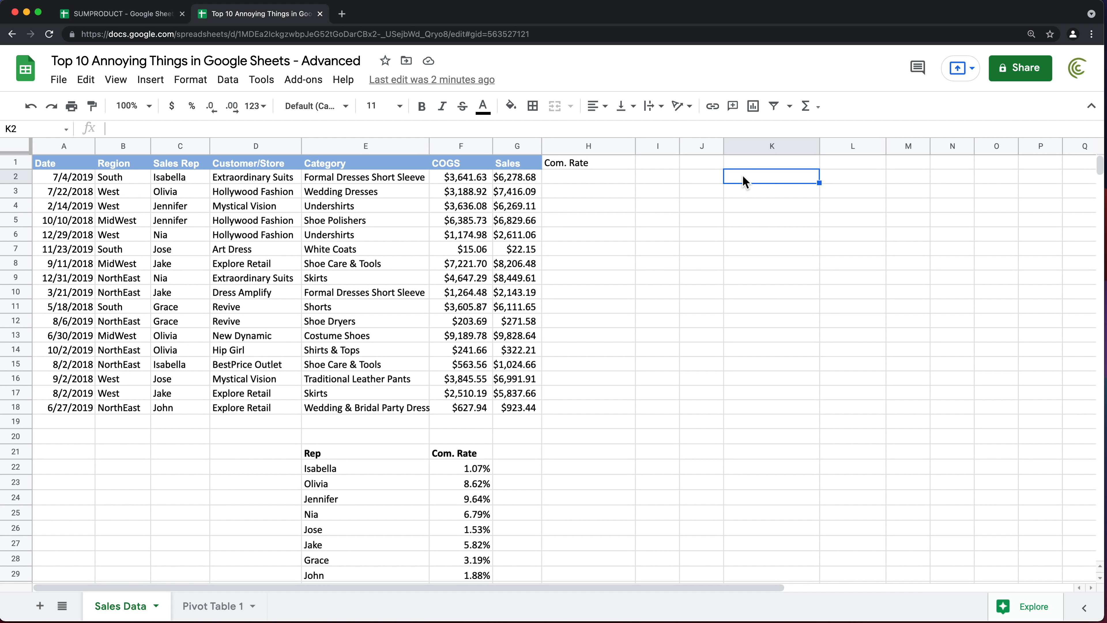
pyautogui.write('=SUM(')
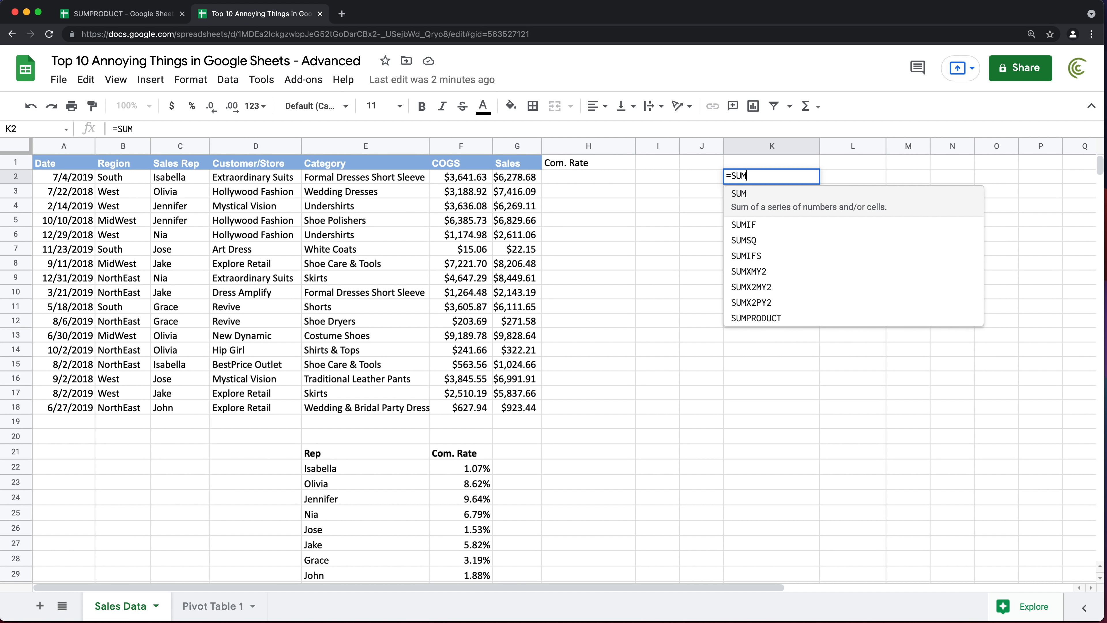
pyautogui.click(522, 150)
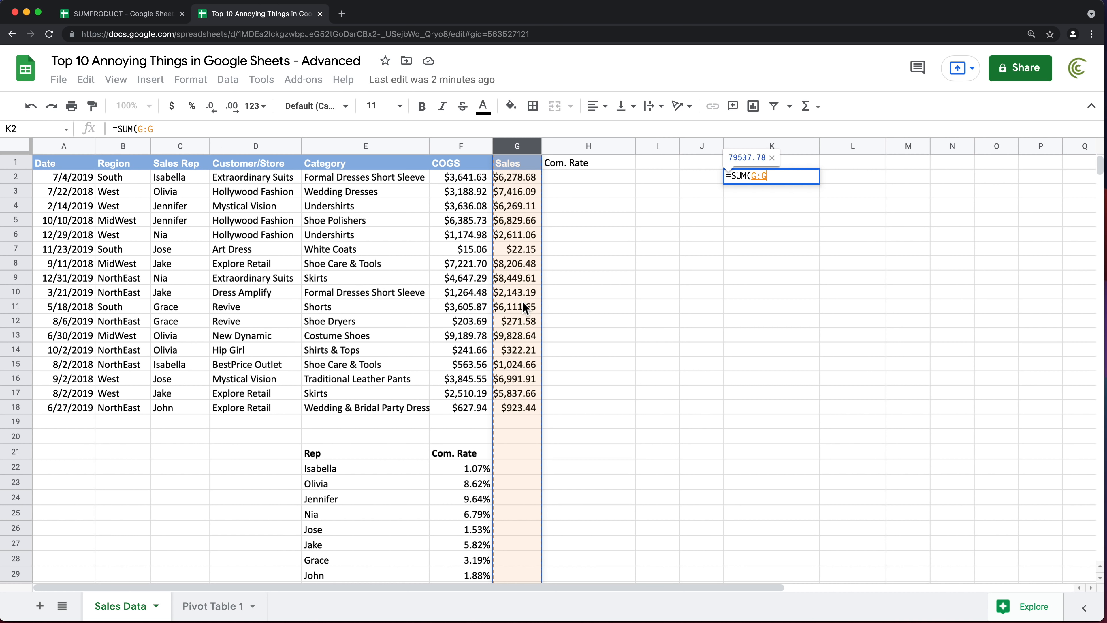
pyautogui.write(')')
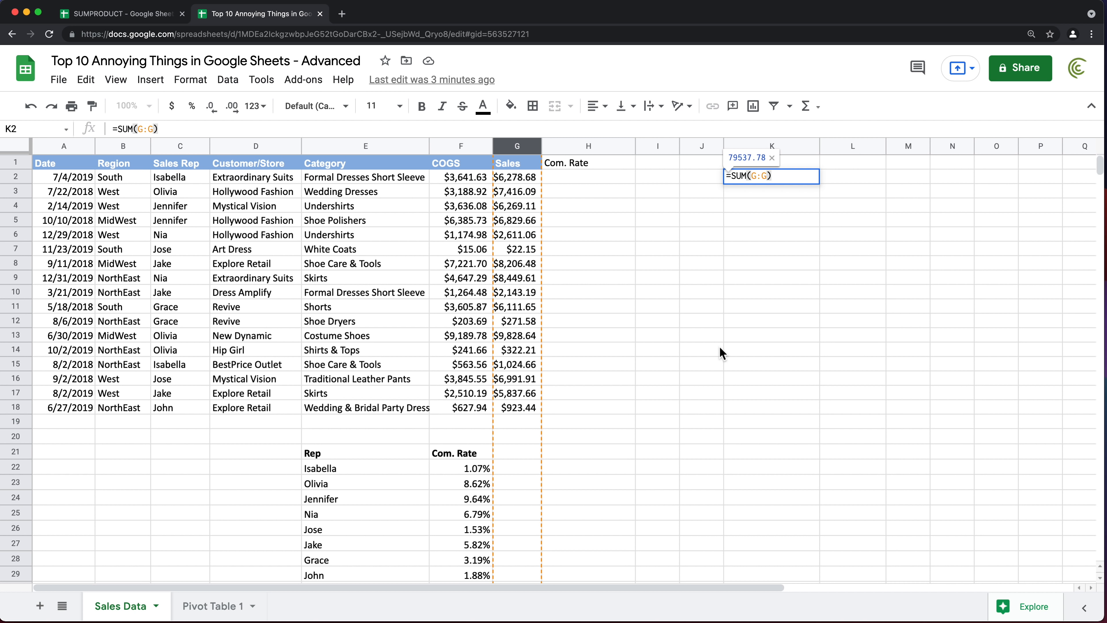
pyautogui.press('Return')
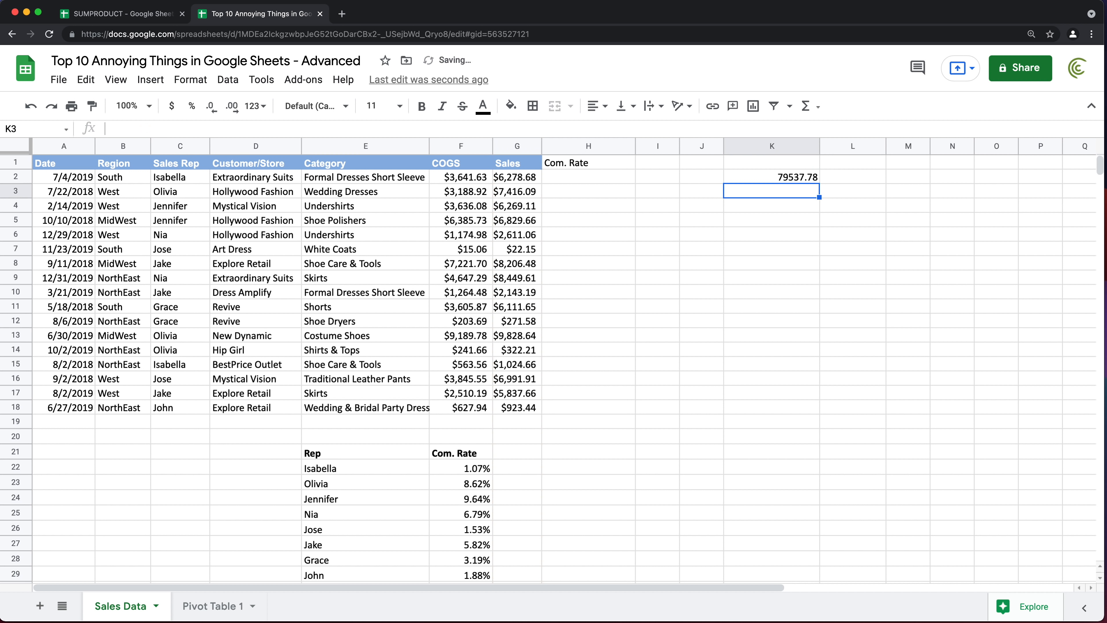
pyautogui.press('Up')
pyautogui.press('Delete')
pyautogui.press('Left')
pyautogui.press('Left')
pyautogui.press('Left')
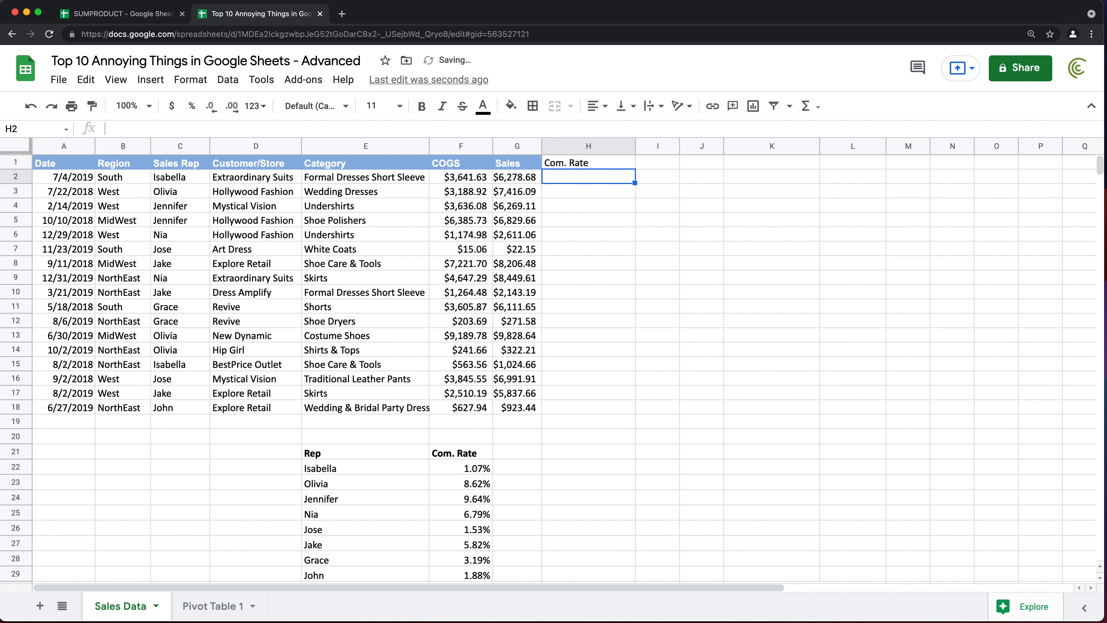
pyautogui.write('=VLOOKUP(')
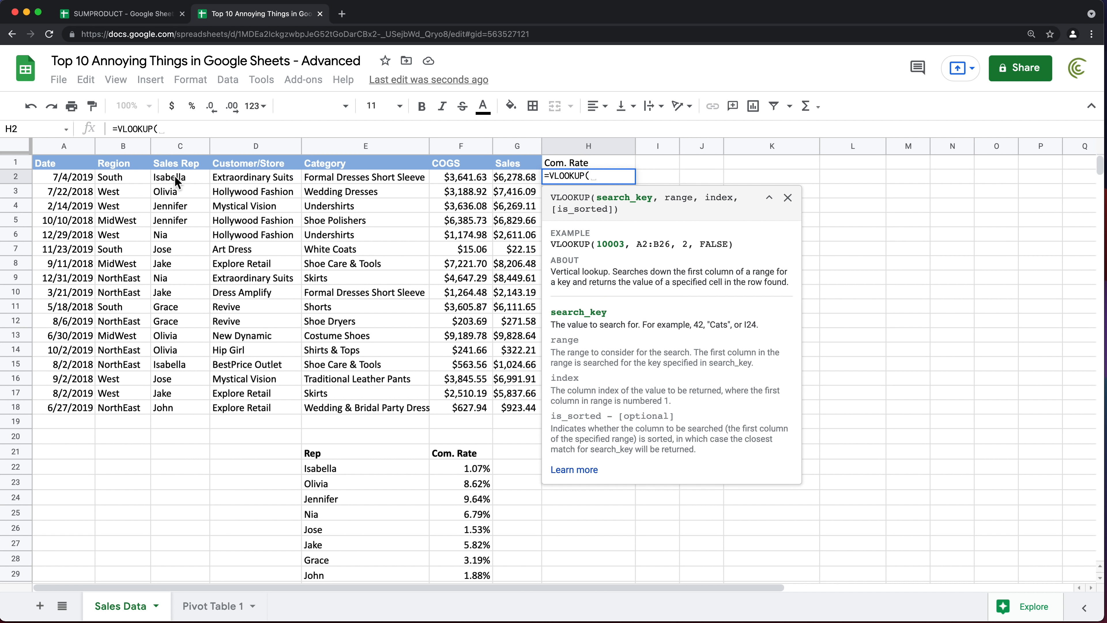
pyautogui.press('Escape')
# - Move the Rep and Com. Rate table from E21:F29 to the area starting at L1
pyautogui.moveTo(327, 454); pyautogui.dragTo(468, 575)
pyautogui.press('super+x')
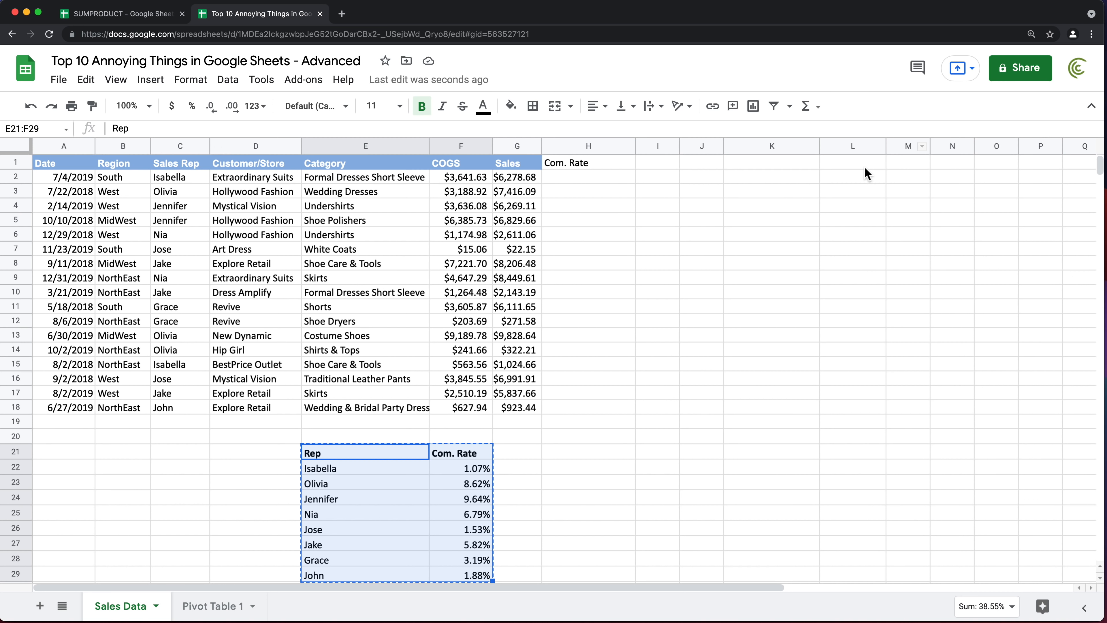
pyautogui.click(864, 165)
pyautogui.press('super+v')
# - Start a VLOOKUP formula in H2 with the open-ended range C2:C as search key and L2:M as lookup range
pyautogui.click(574, 179)
pyautogui.write('=VLOOKUP(')
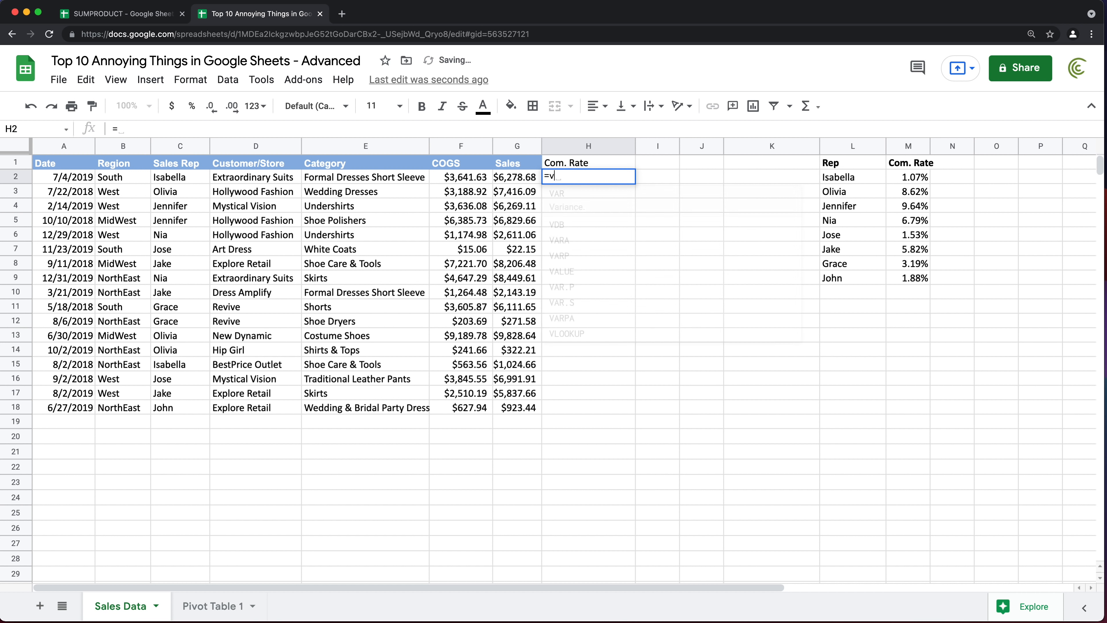
pyautogui.moveTo(166, 182); pyautogui.dragTo(188, 337)
pyautogui.press('BackSpace')
pyautogui.press('BackSpace')
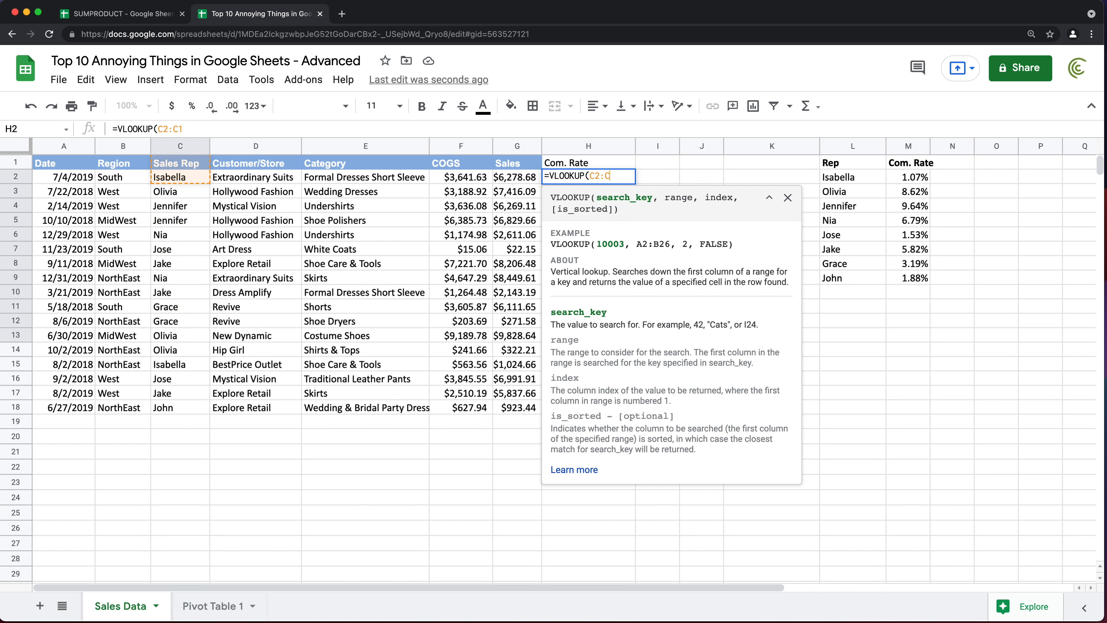
pyautogui.write(',')
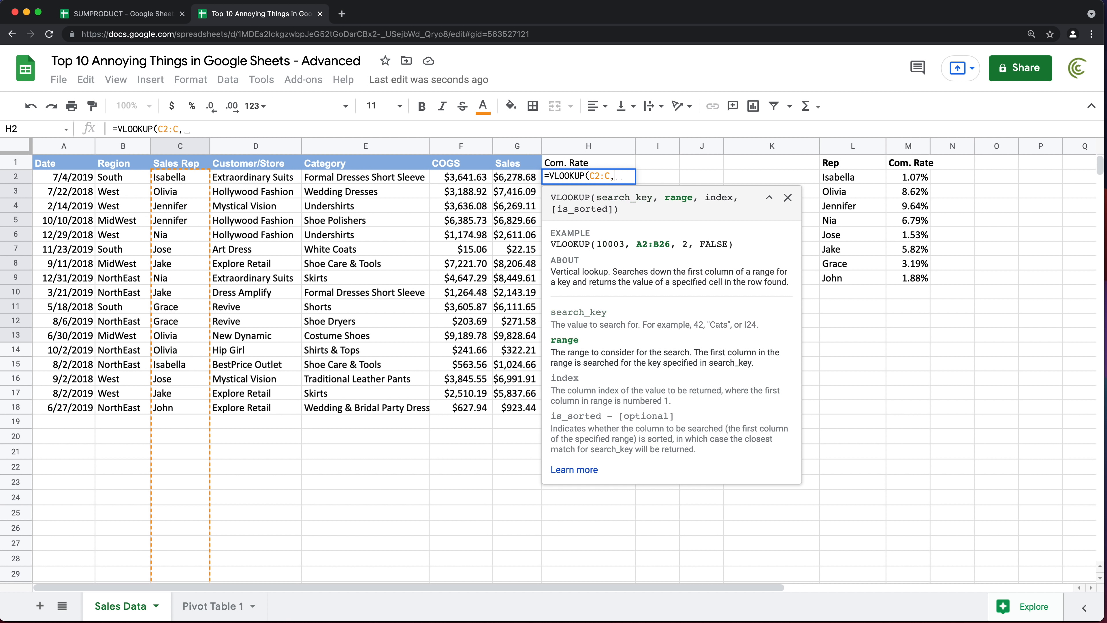
pyautogui.moveTo(822, 177); pyautogui.dragTo(928, 282)
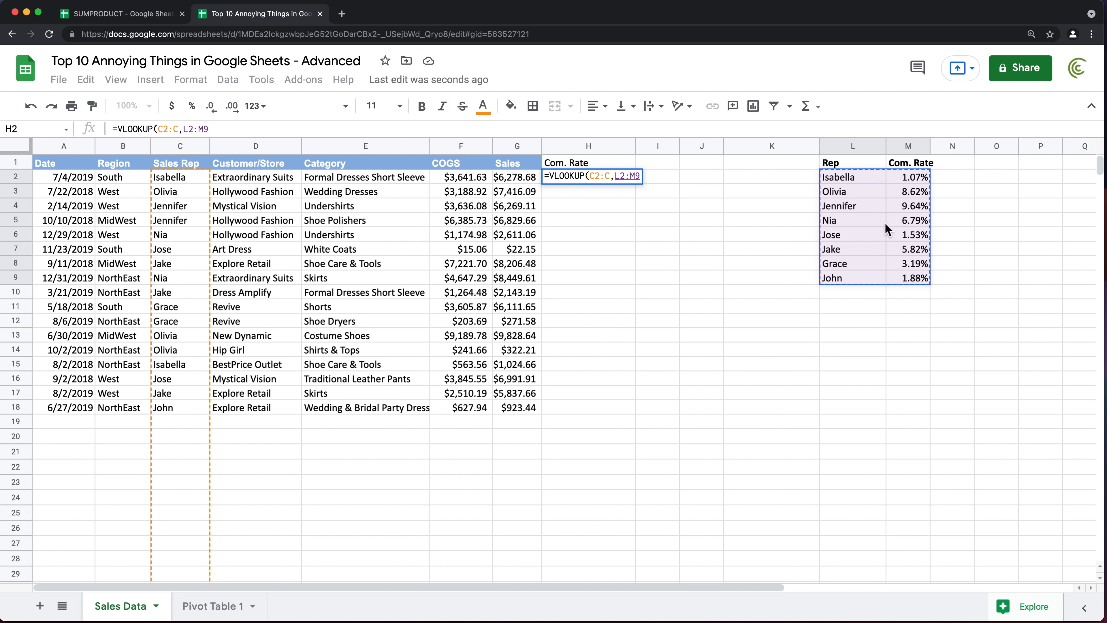
pyautogui.press('BackSpace')
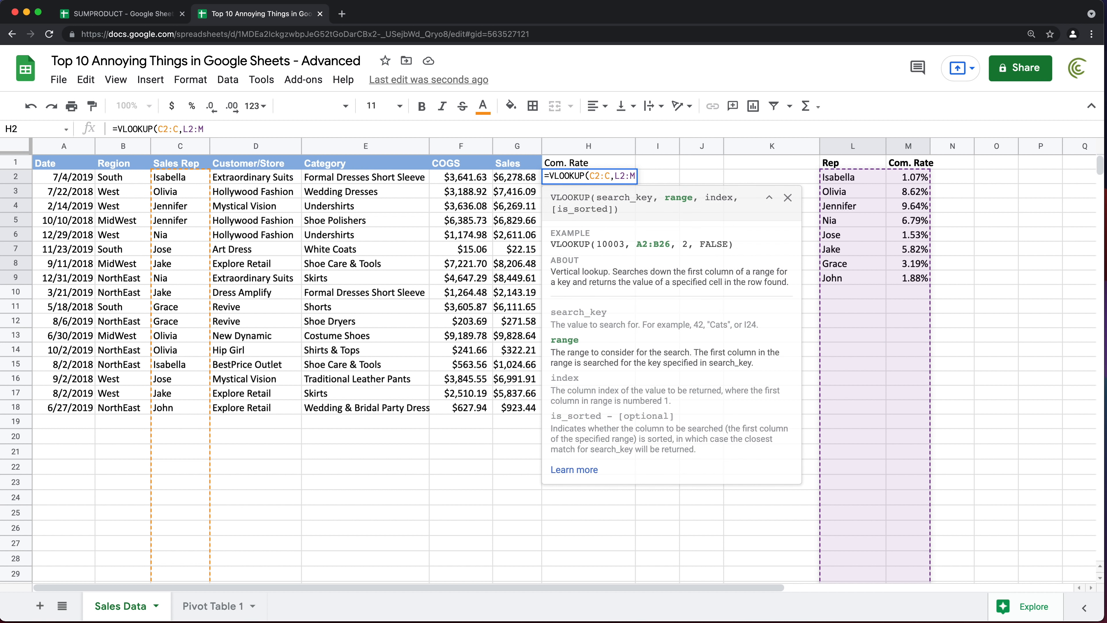